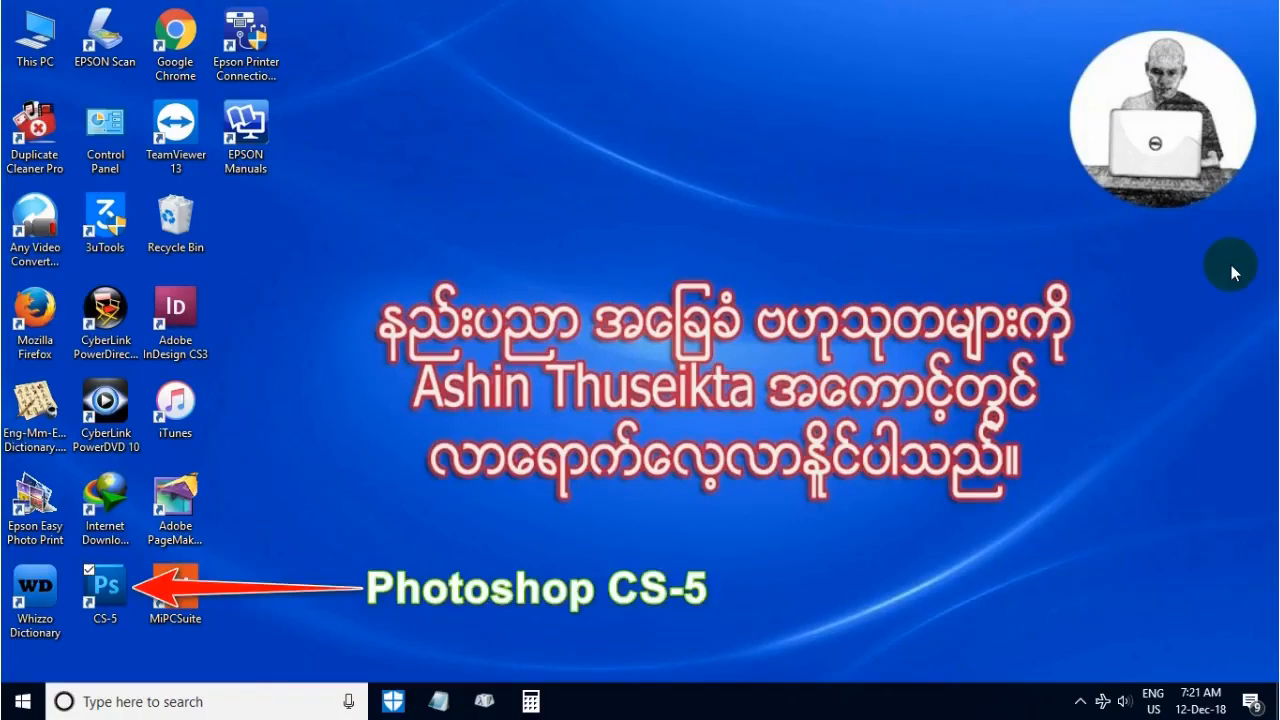
Launch Photoshop CS-5 from the desktop.
left_click(104, 598)
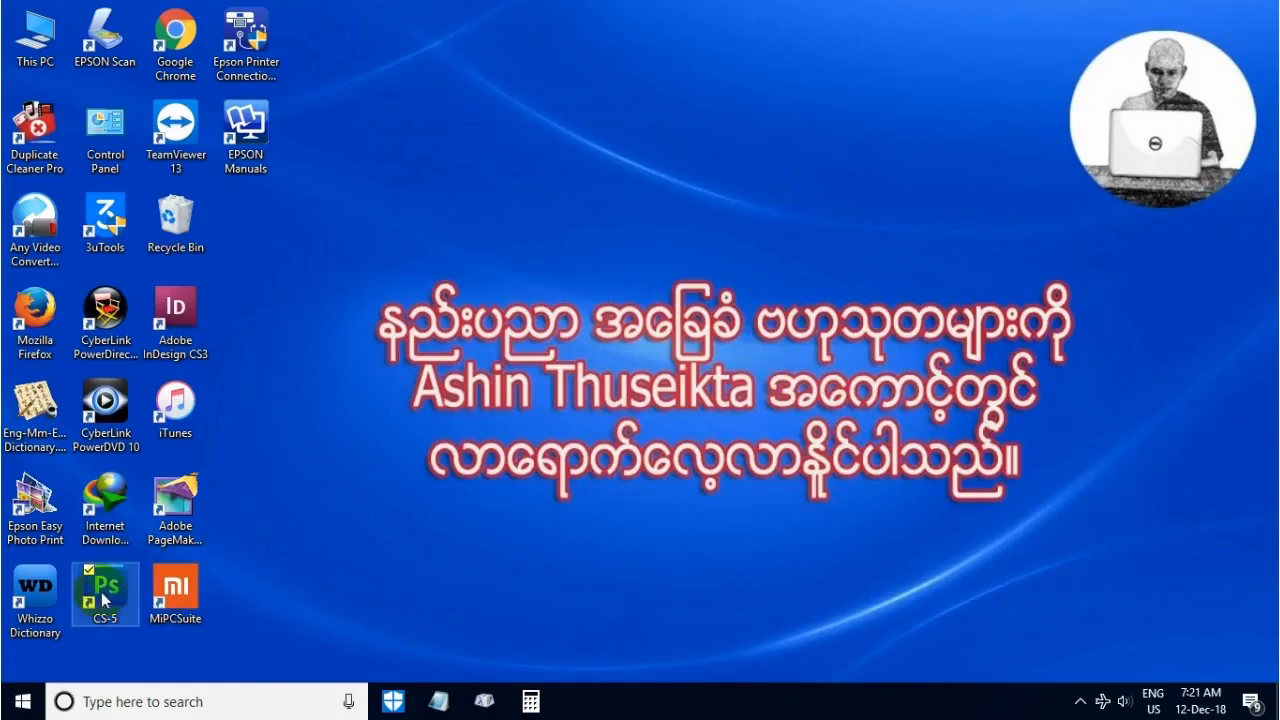
double_click(104, 598)
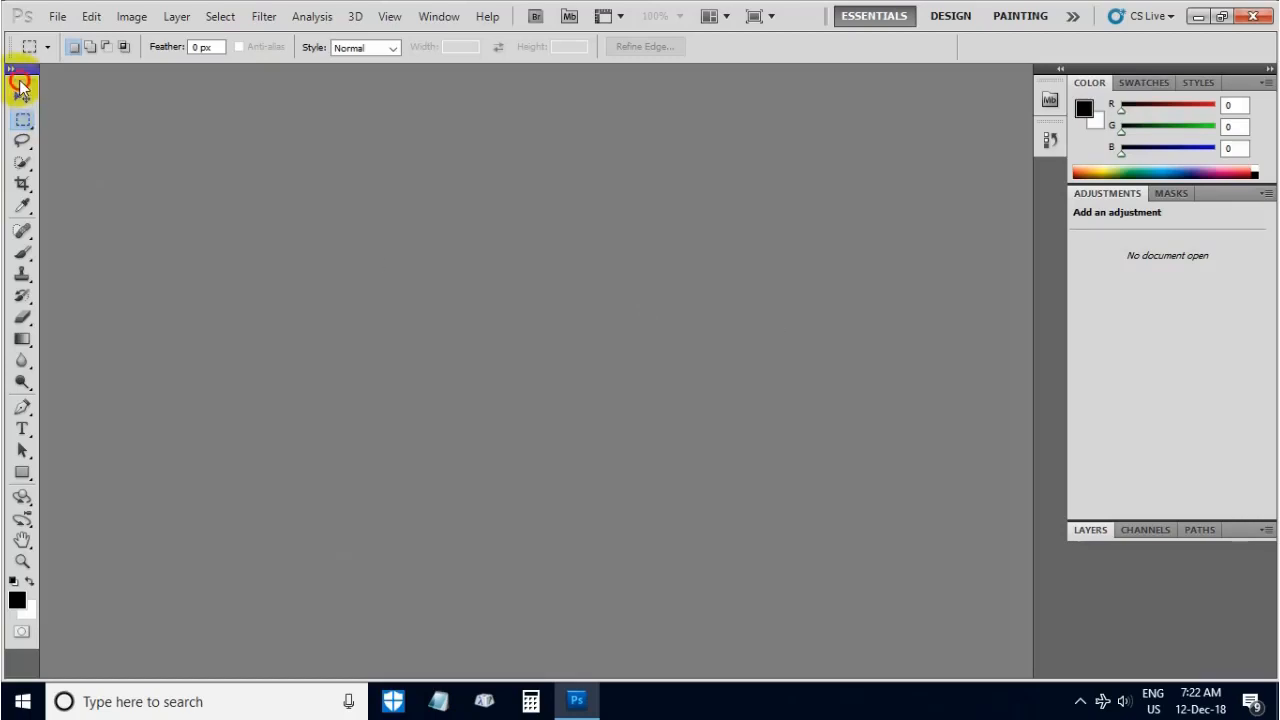
Undock the Tools, Styles and Swatches panels into the workspace, and group Styles with Adjustments and Masks in one floating group.
left_click_drag(18, 82, 204, 97)
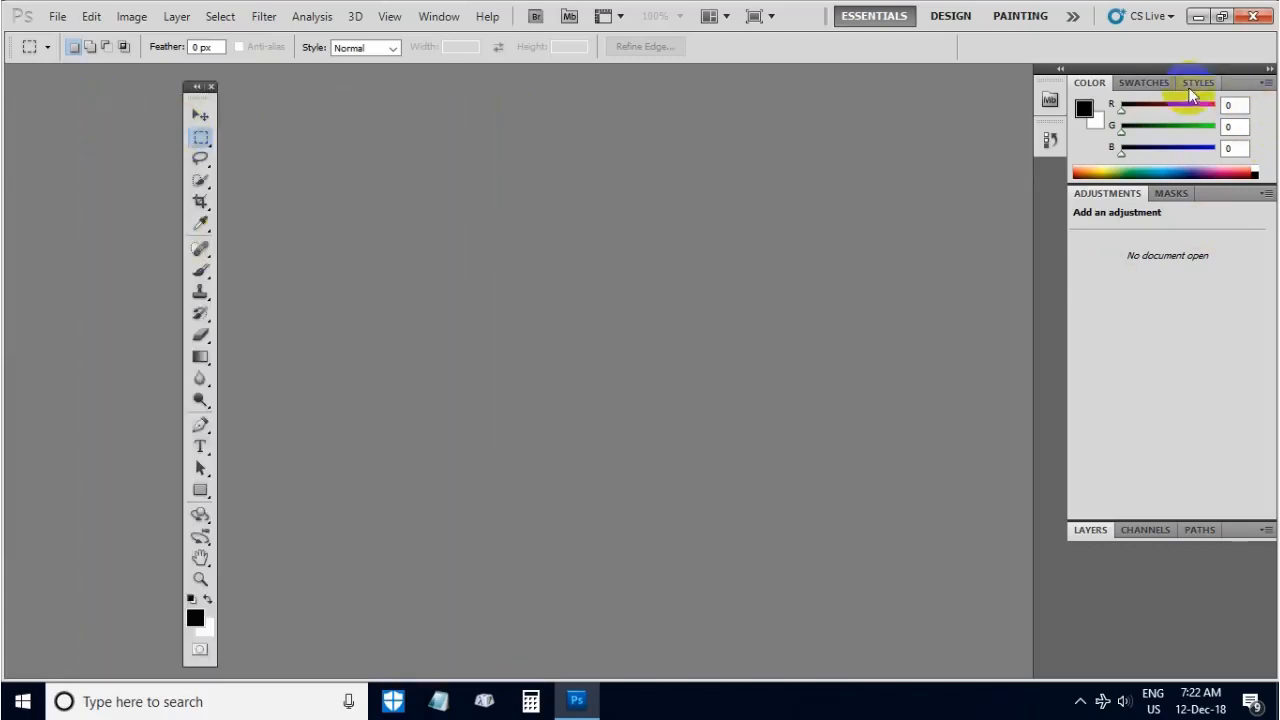
left_click_drag(1207, 80, 835, 188)
left_click_drag(1143, 82, 603, 135)
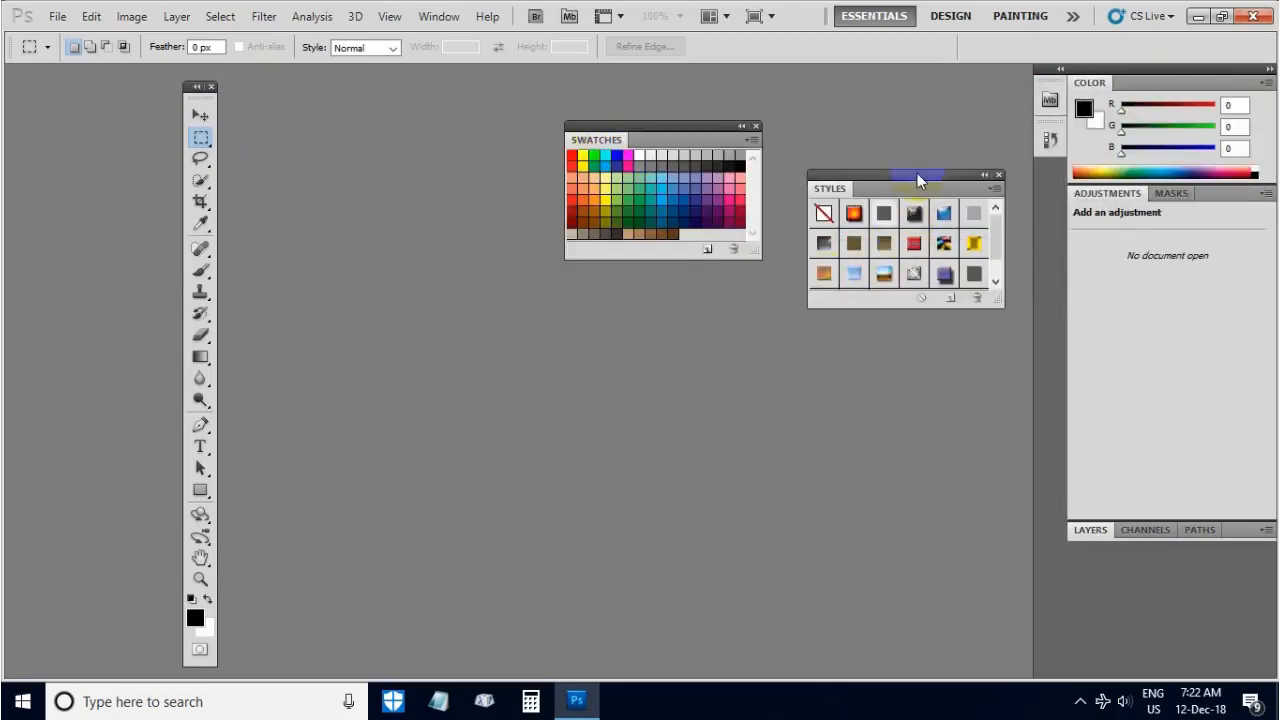
left_click_drag(917, 173, 953, 210)
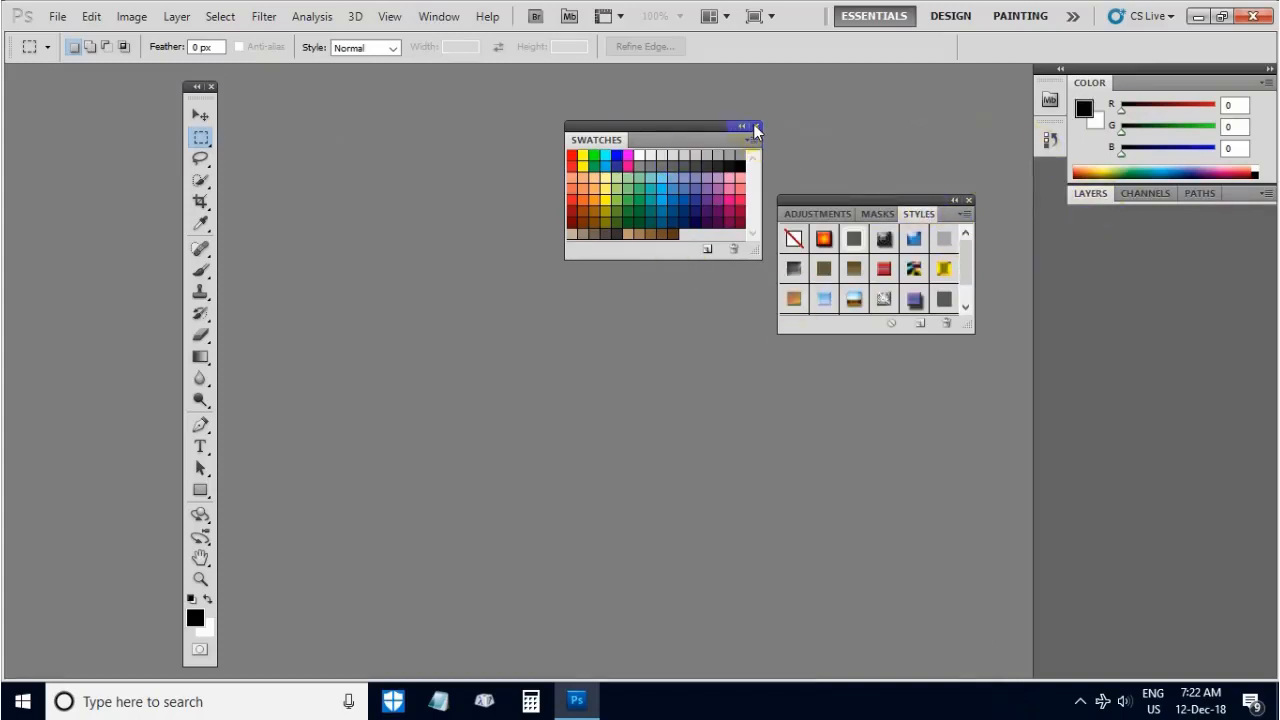
Close the floating Swatches and Styles groups and the Color tab group, and collapse the remaining Layers dock to icons.
left_click(757, 127)
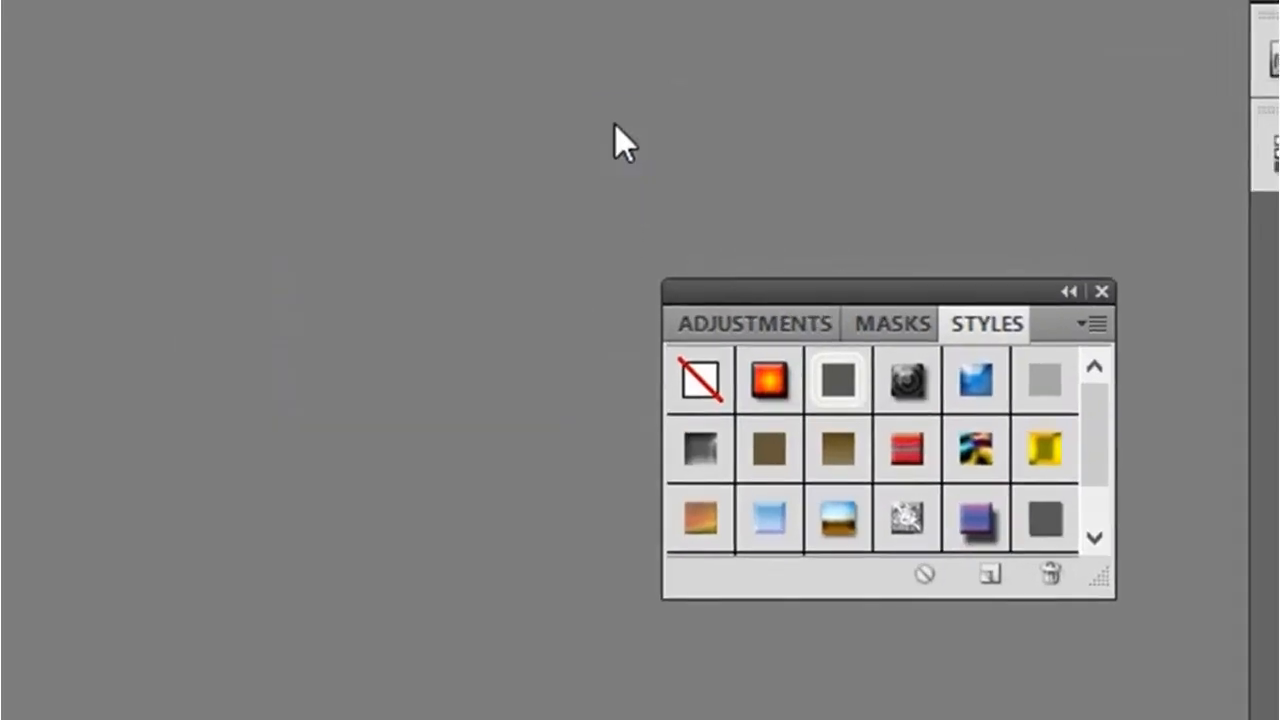
left_click(1101, 290)
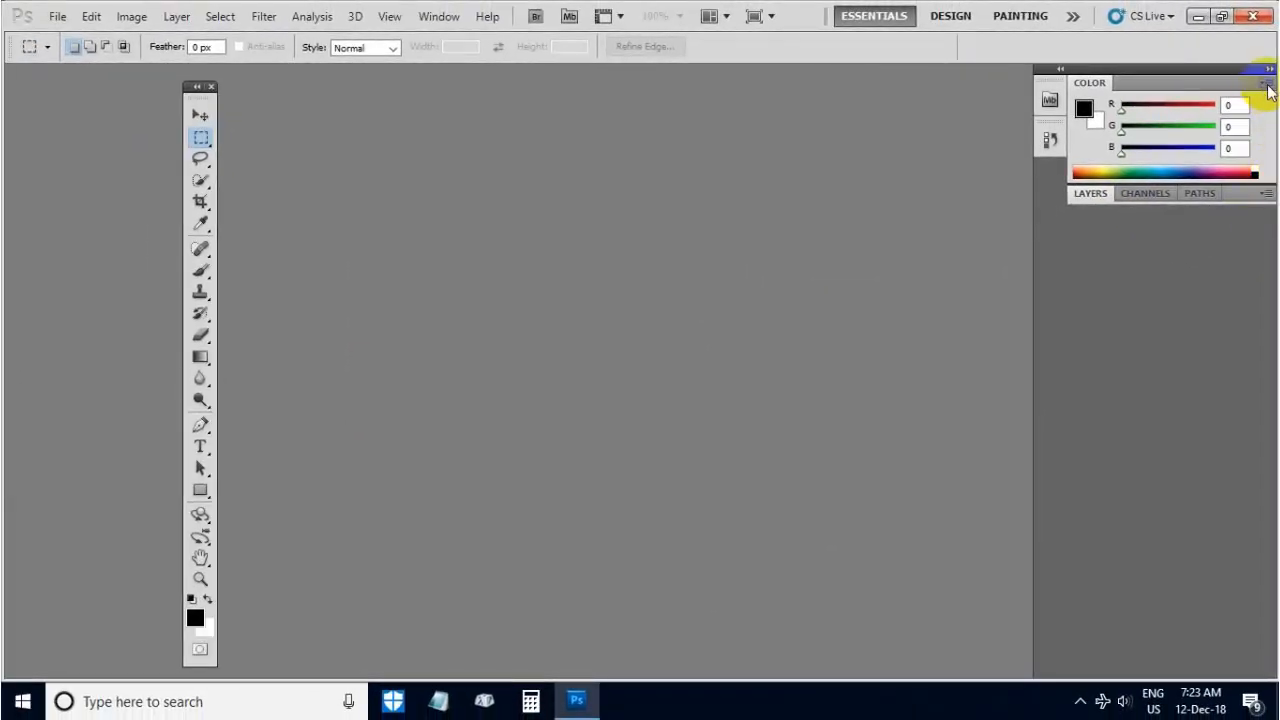
left_click(1265, 85)
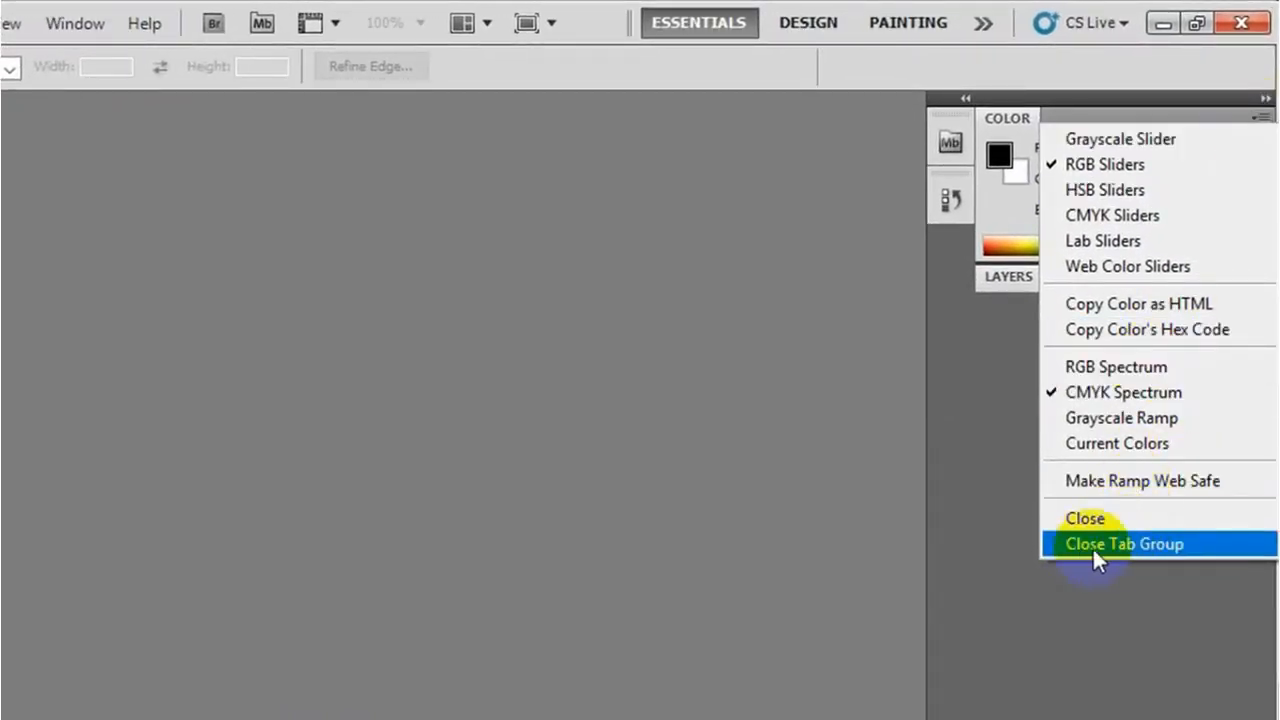
left_click(1146, 546)
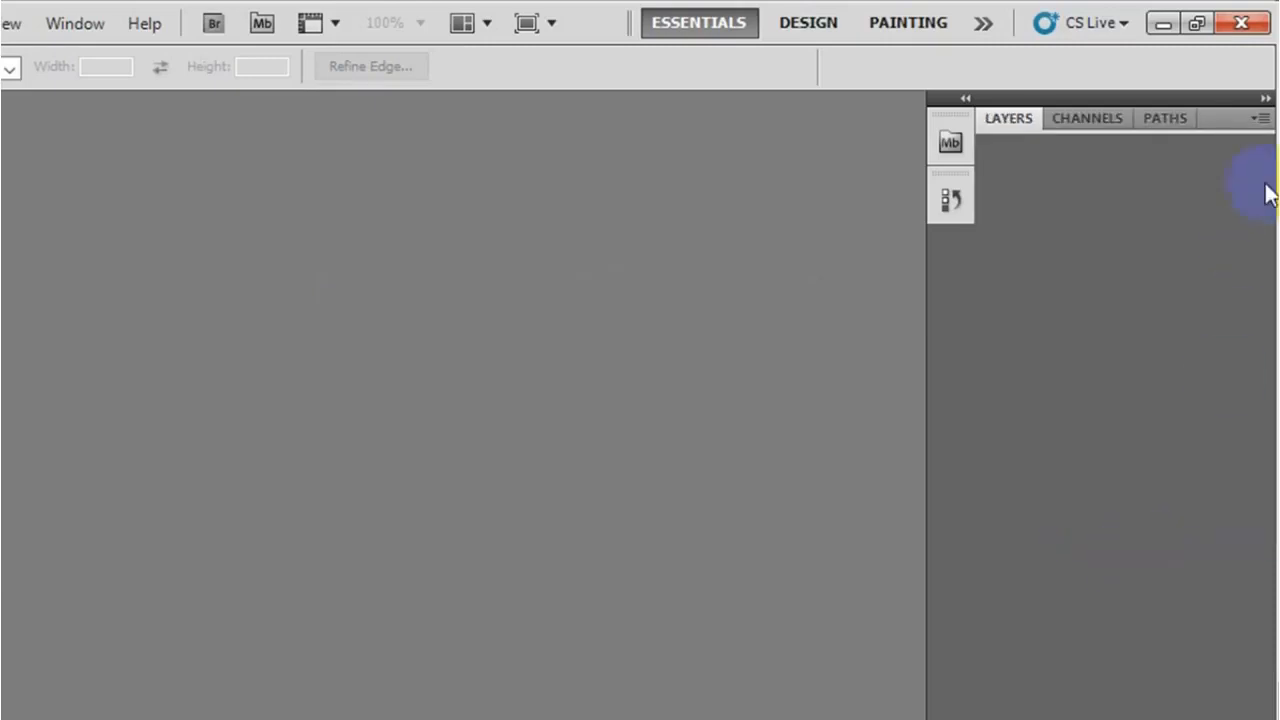
left_click(1266, 98)
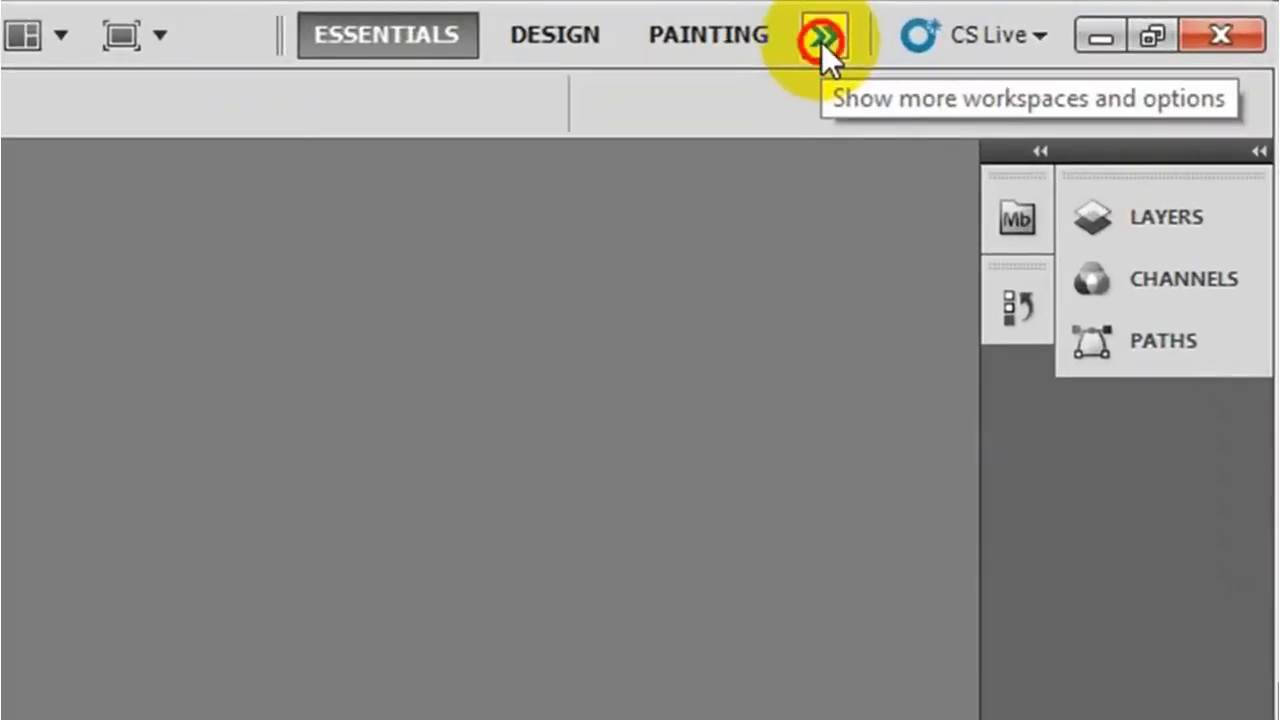
Reset the Essentials workspace to its default panel layout.
left_click(821, 42)
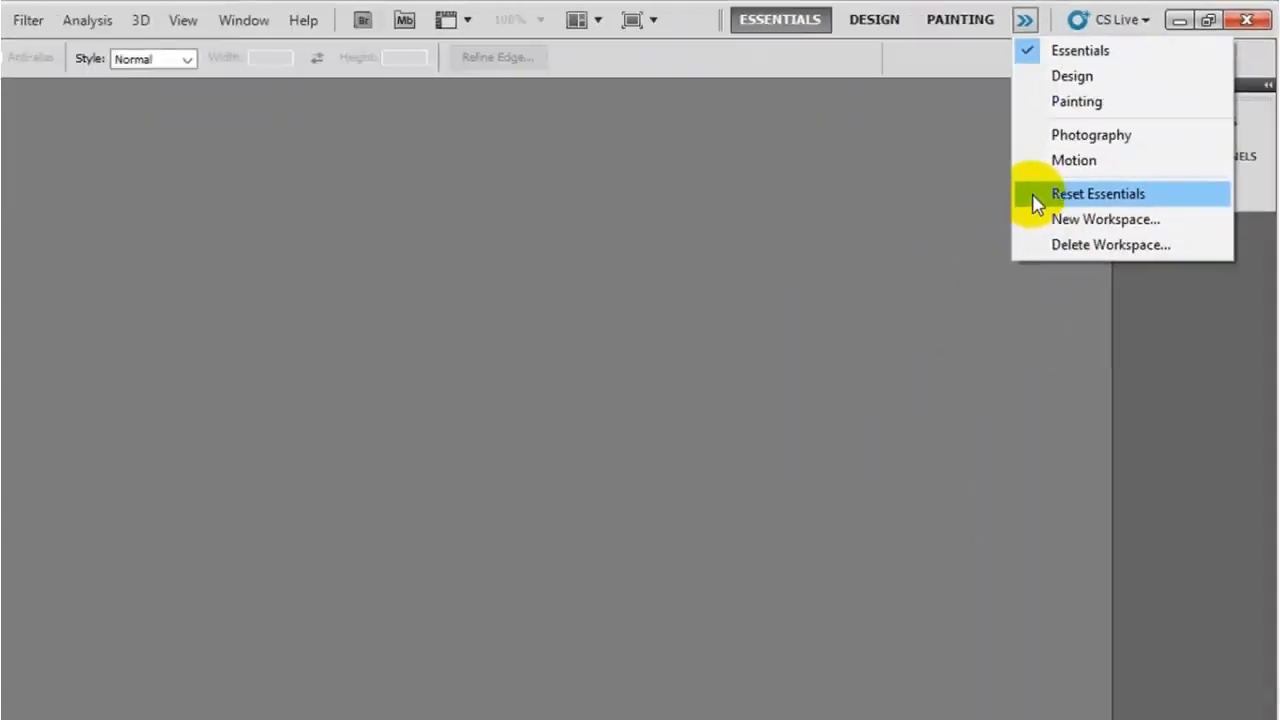
left_click(1080, 160)
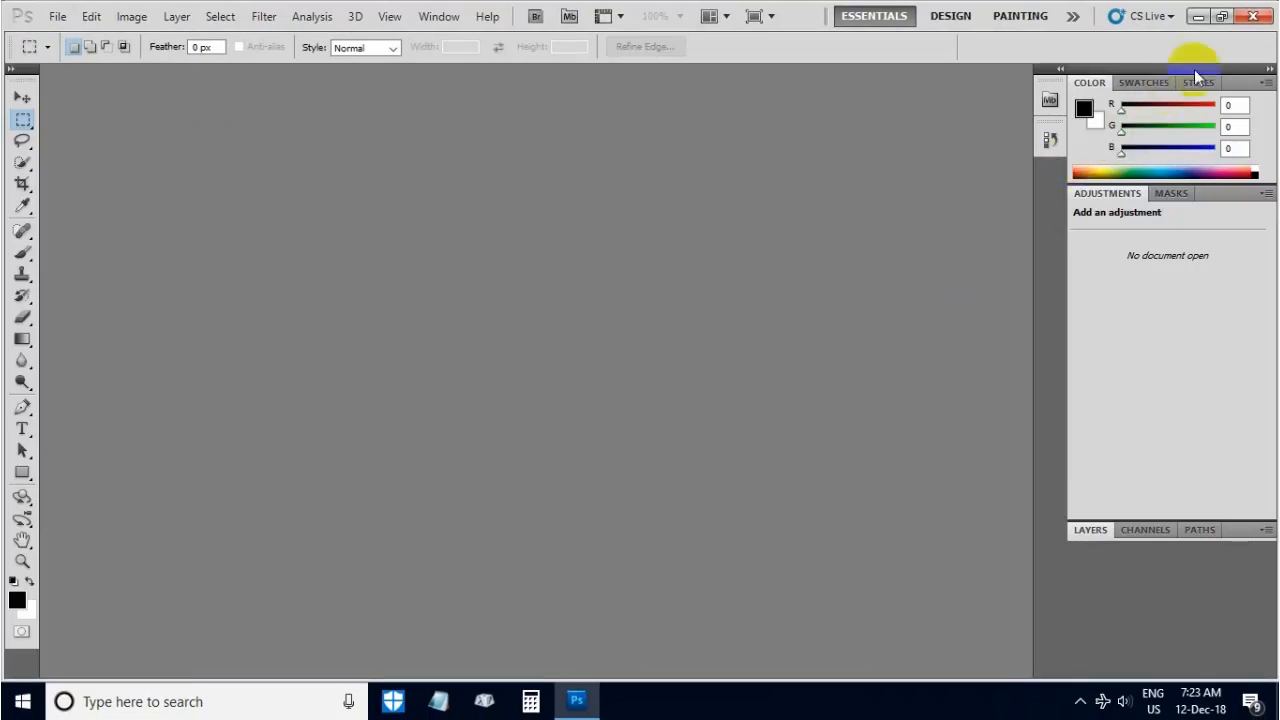
Undock the whole panel dock and the Tools panel, and restore the default layout by resetting the Essentials workspace.
left_click_drag(1198, 68, 744, 111)
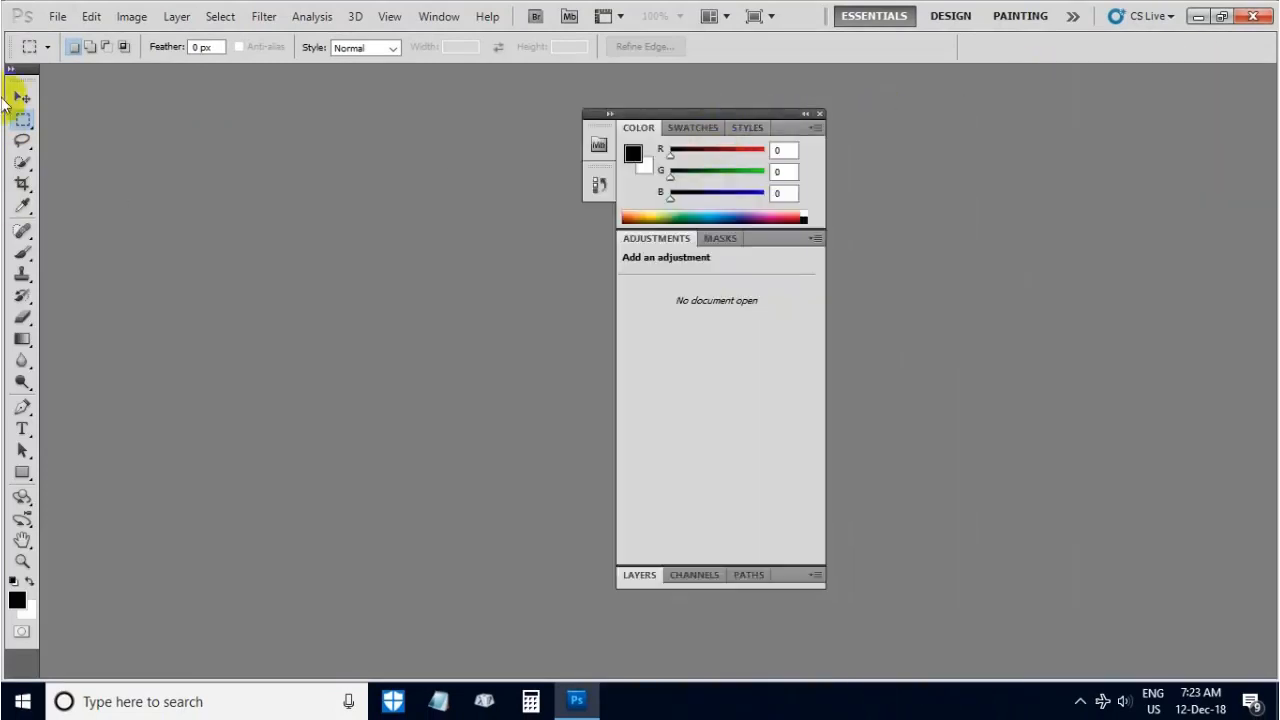
left_click_drag(19, 80, 330, 84)
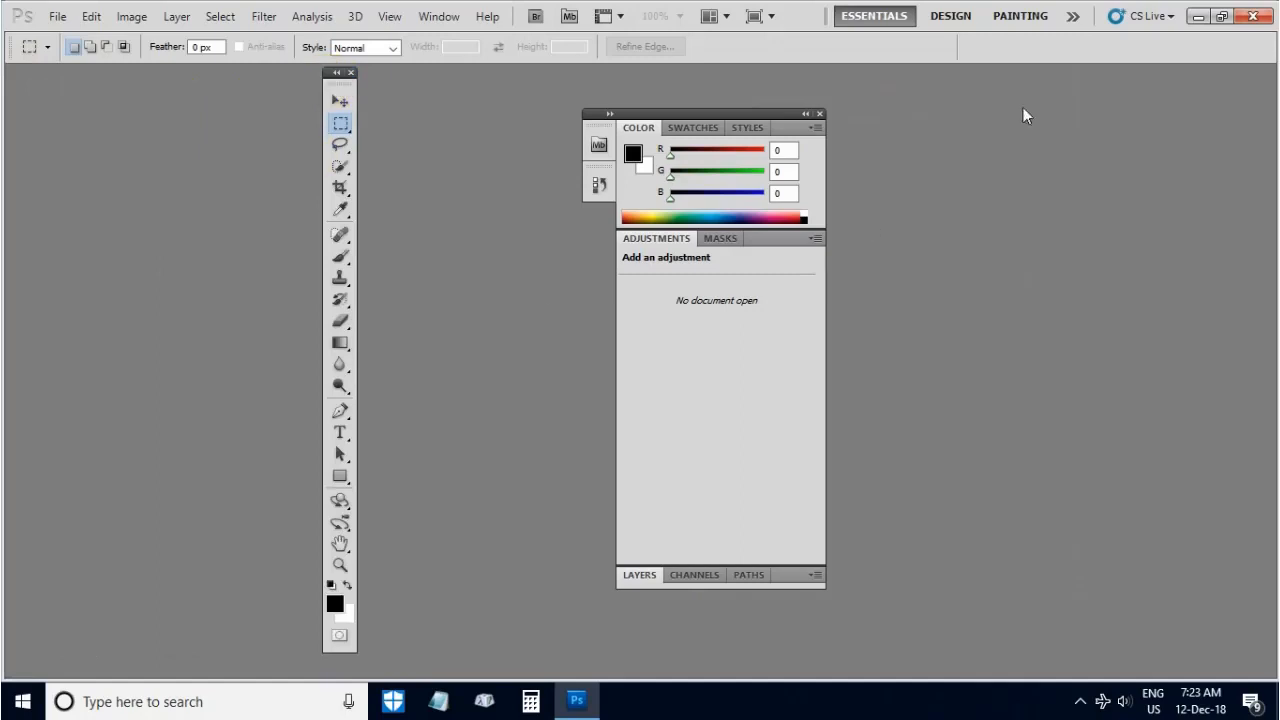
left_click(1073, 18)
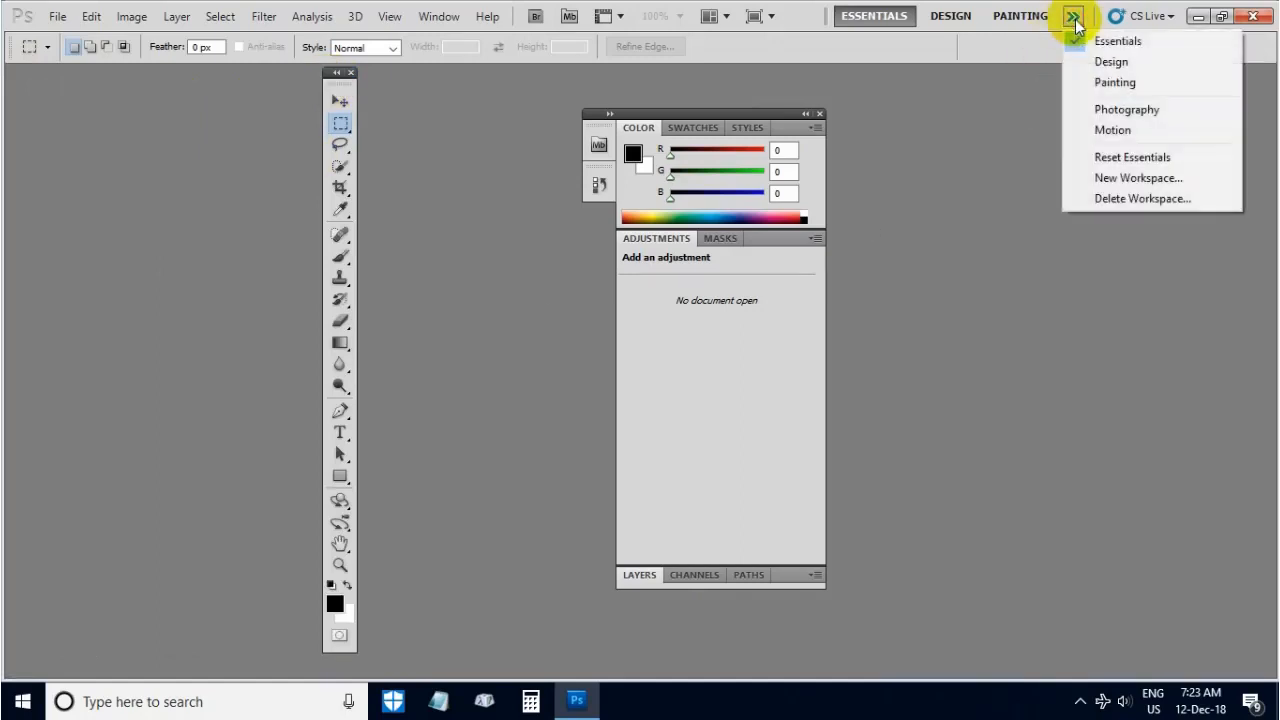
left_click(1075, 160)
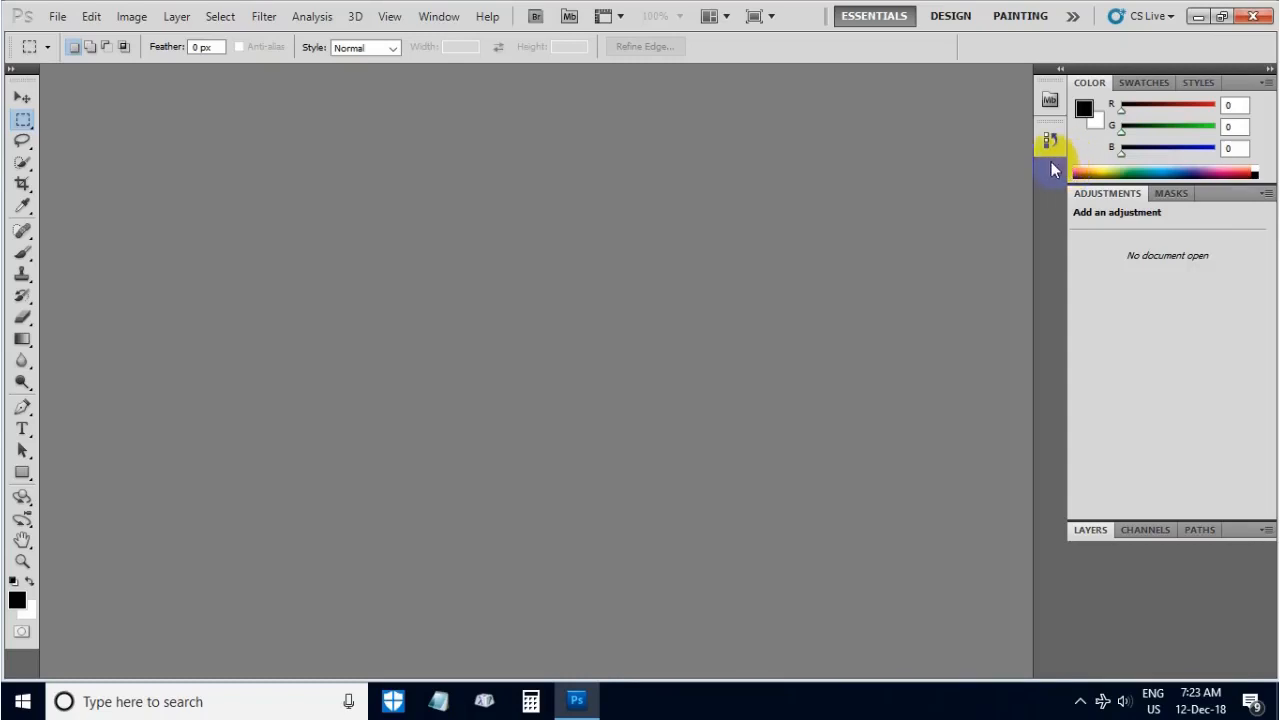
left_click(58, 18)
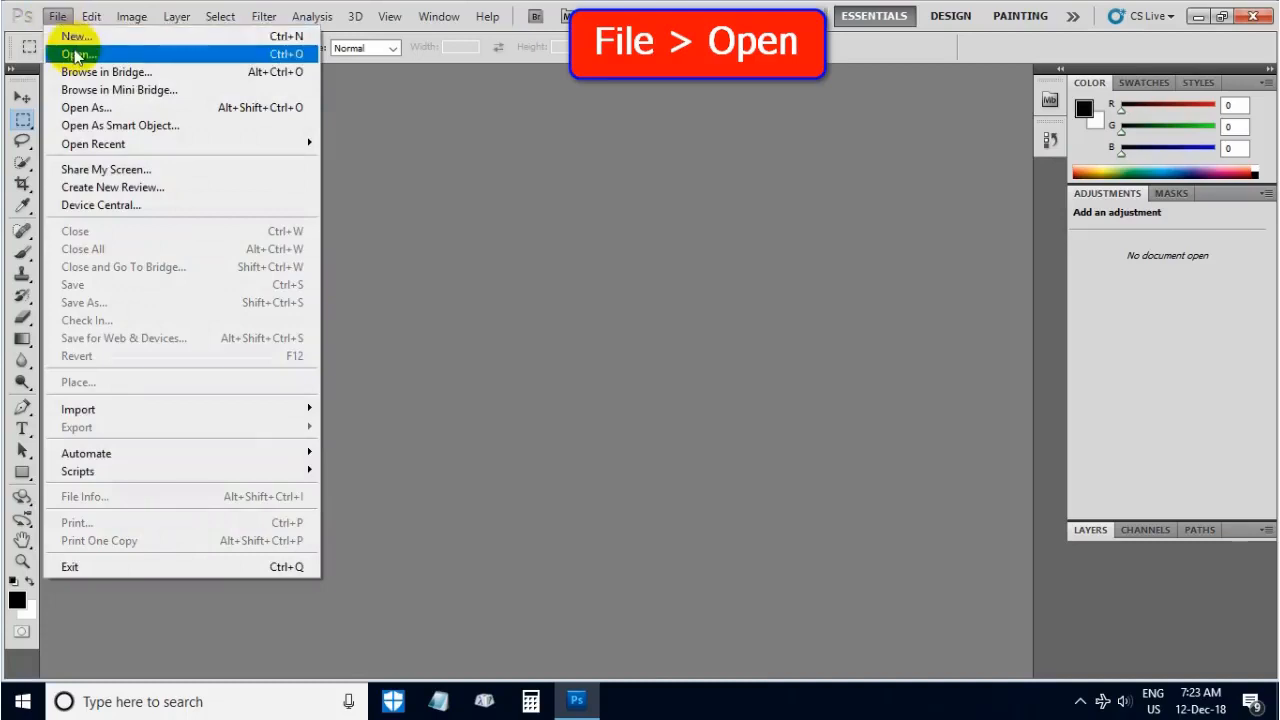
left_click(74, 52)
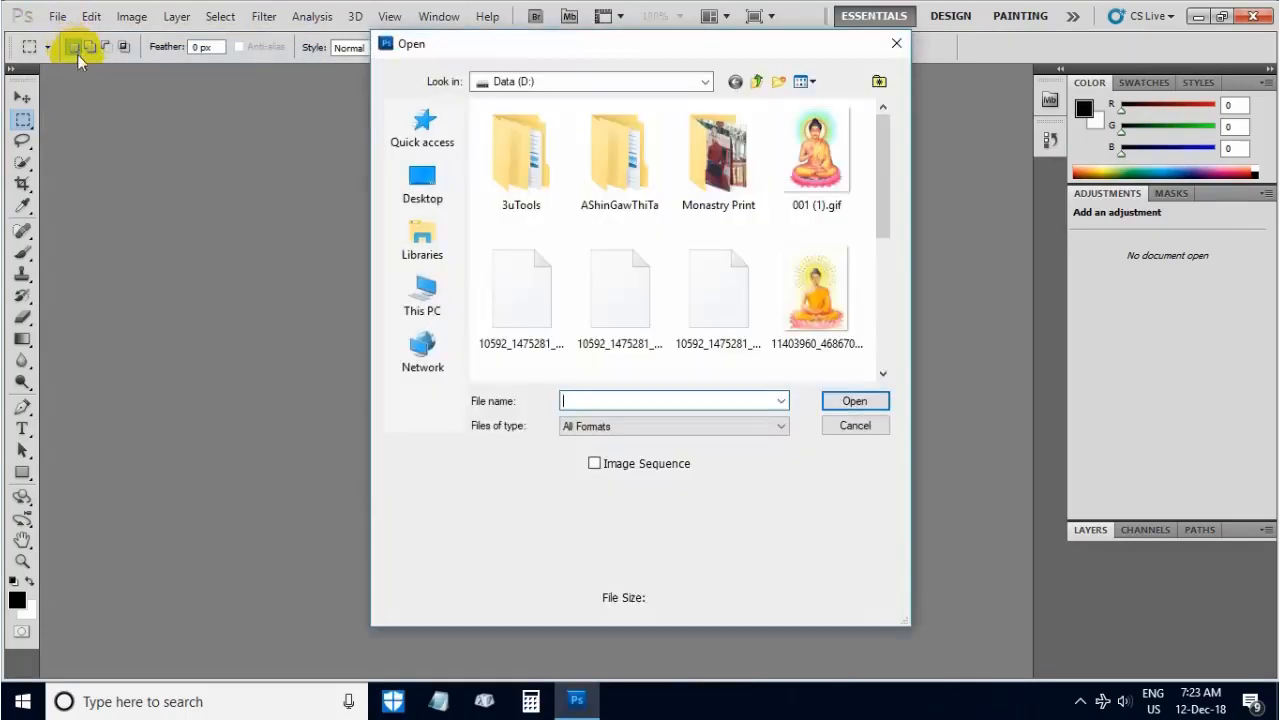
left_click_drag(884, 206, 937, 333)
left_click(530, 295)
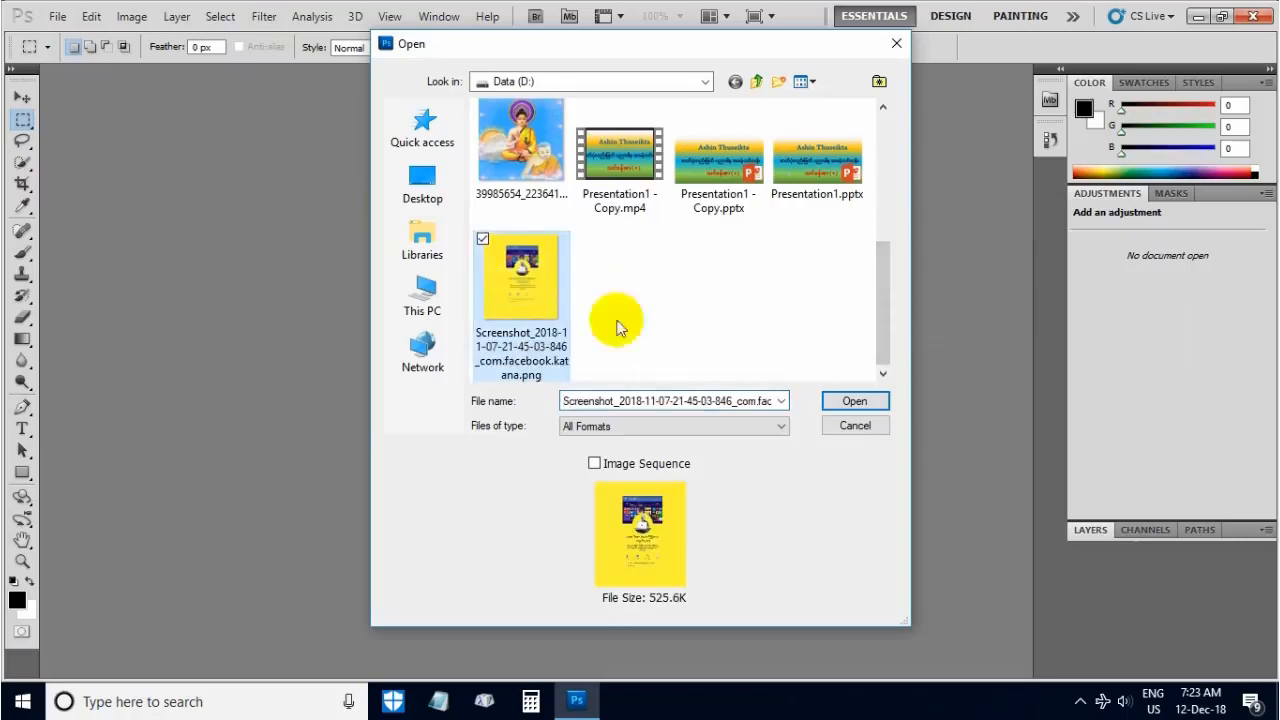
left_click(850, 401)
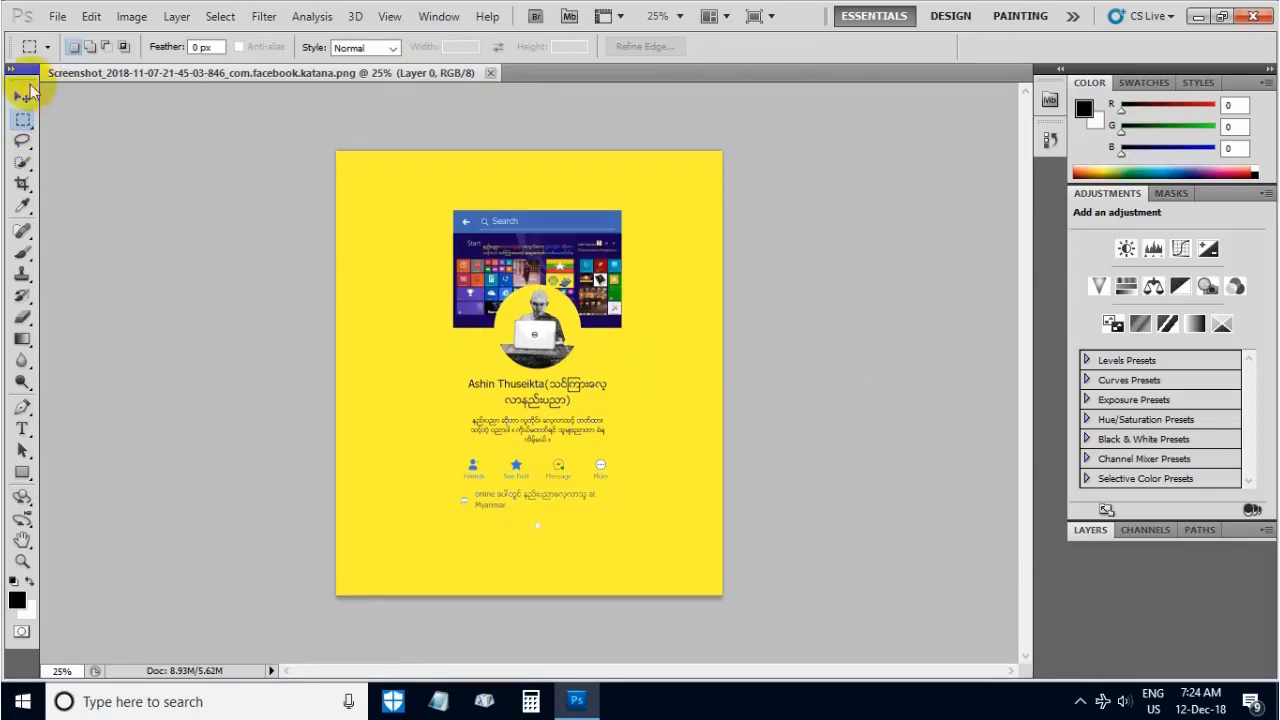
Float the Tools panel beside the image, and switch to the Elliptical Marquee Tool and back to the Rectangular Marquee Tool.
left_click_drag(23, 80, 80, 108)
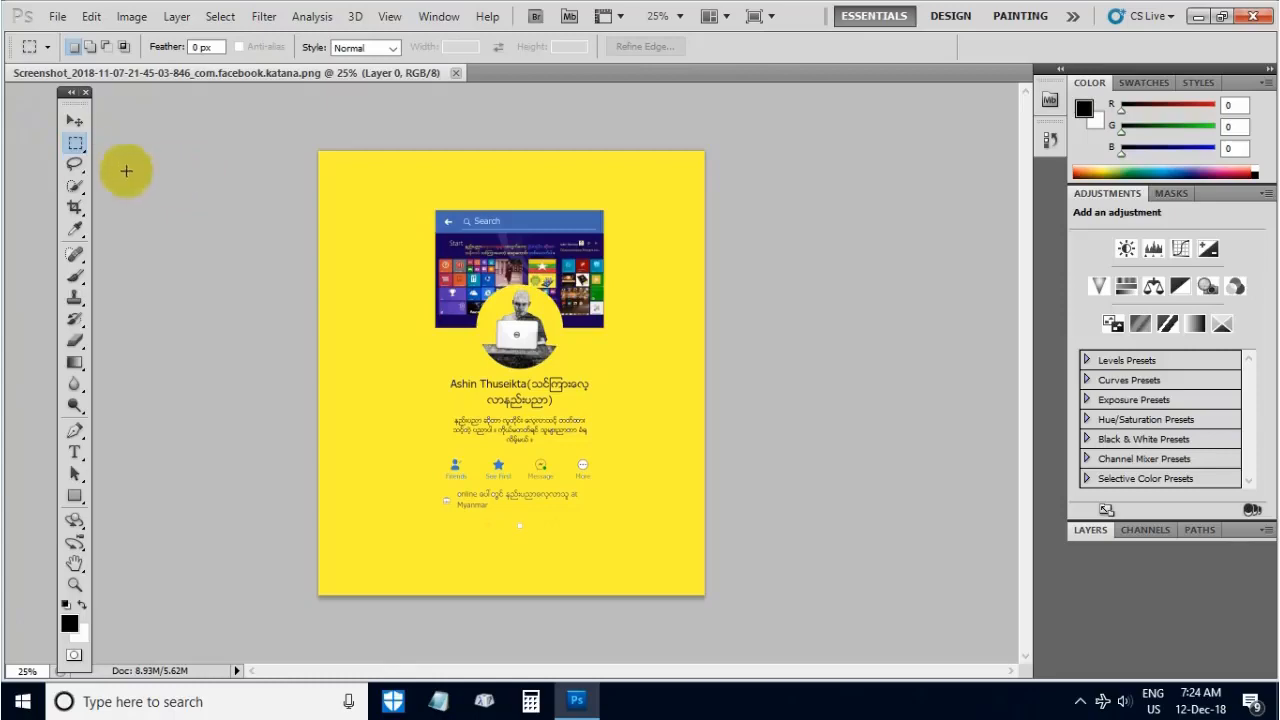
left_click(77, 145)
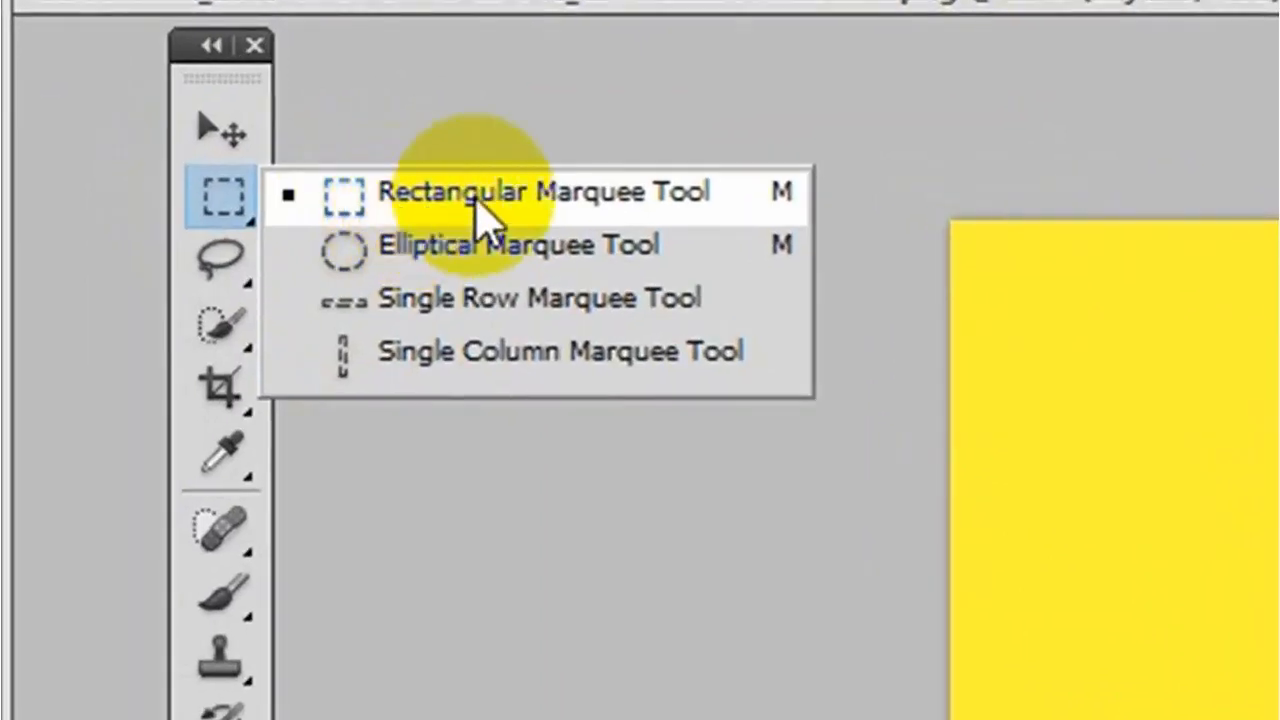
left_click(308, 256)
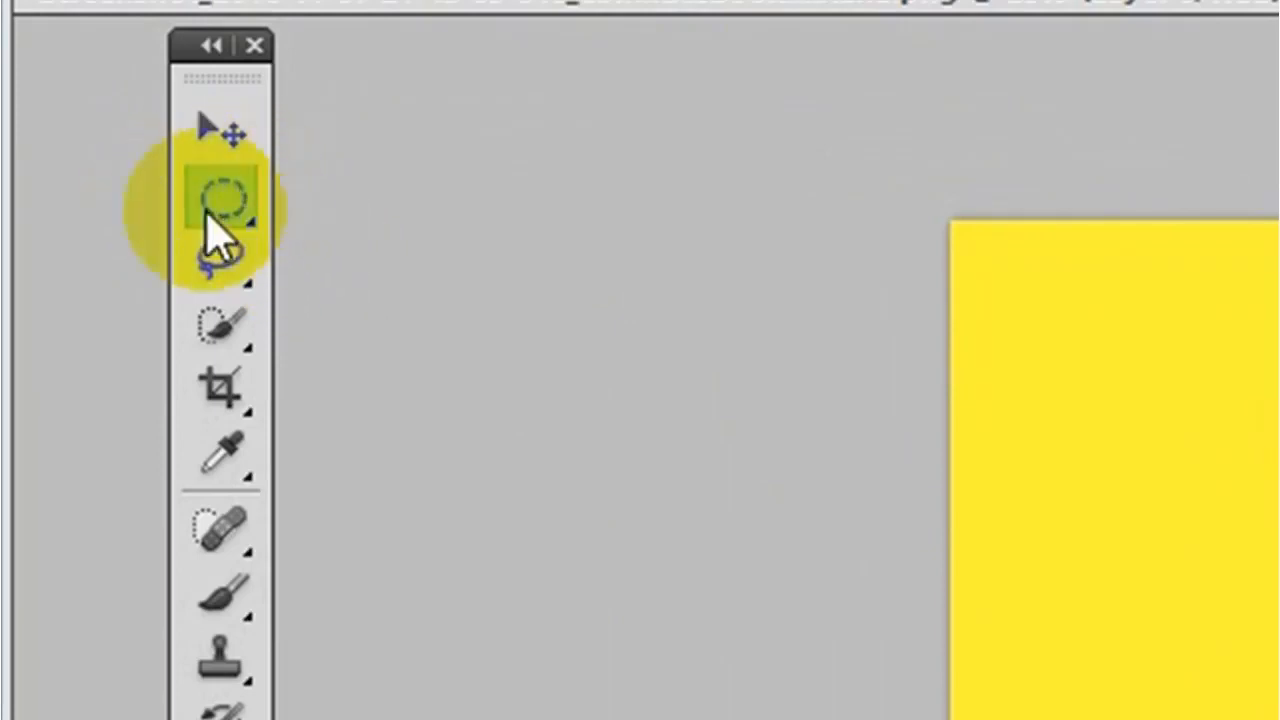
left_click(251, 232)
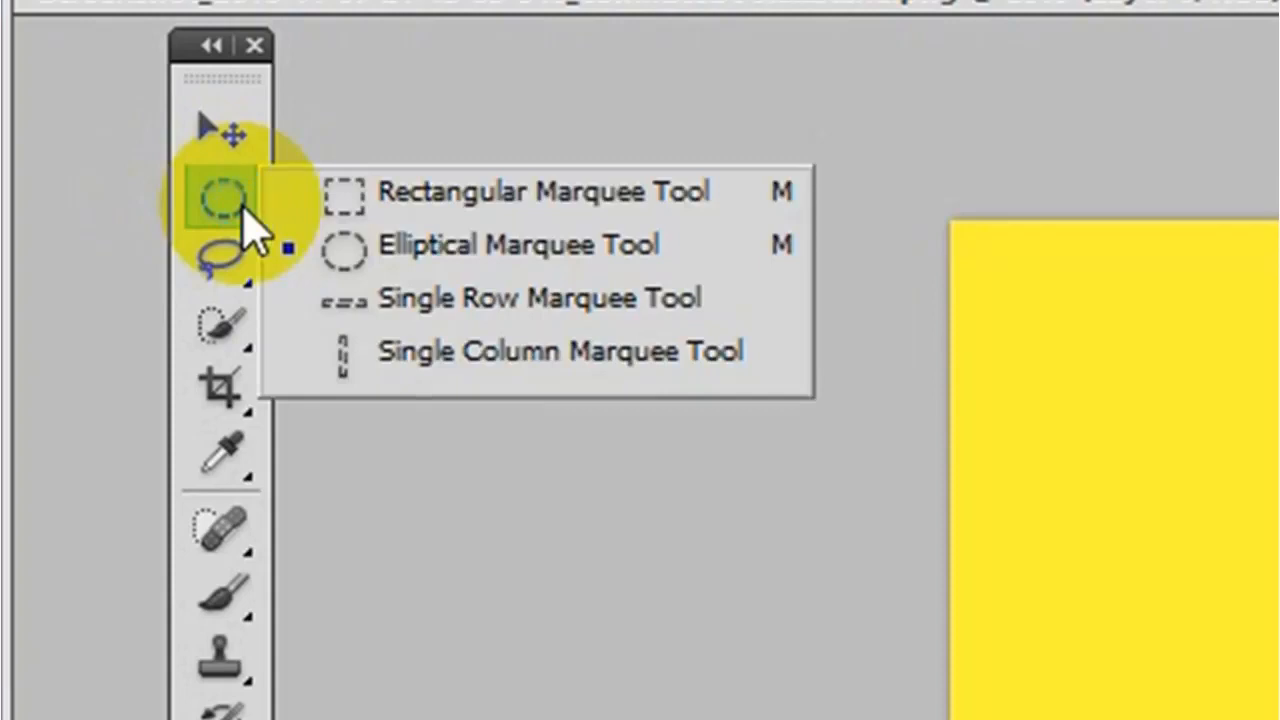
left_click(380, 200)
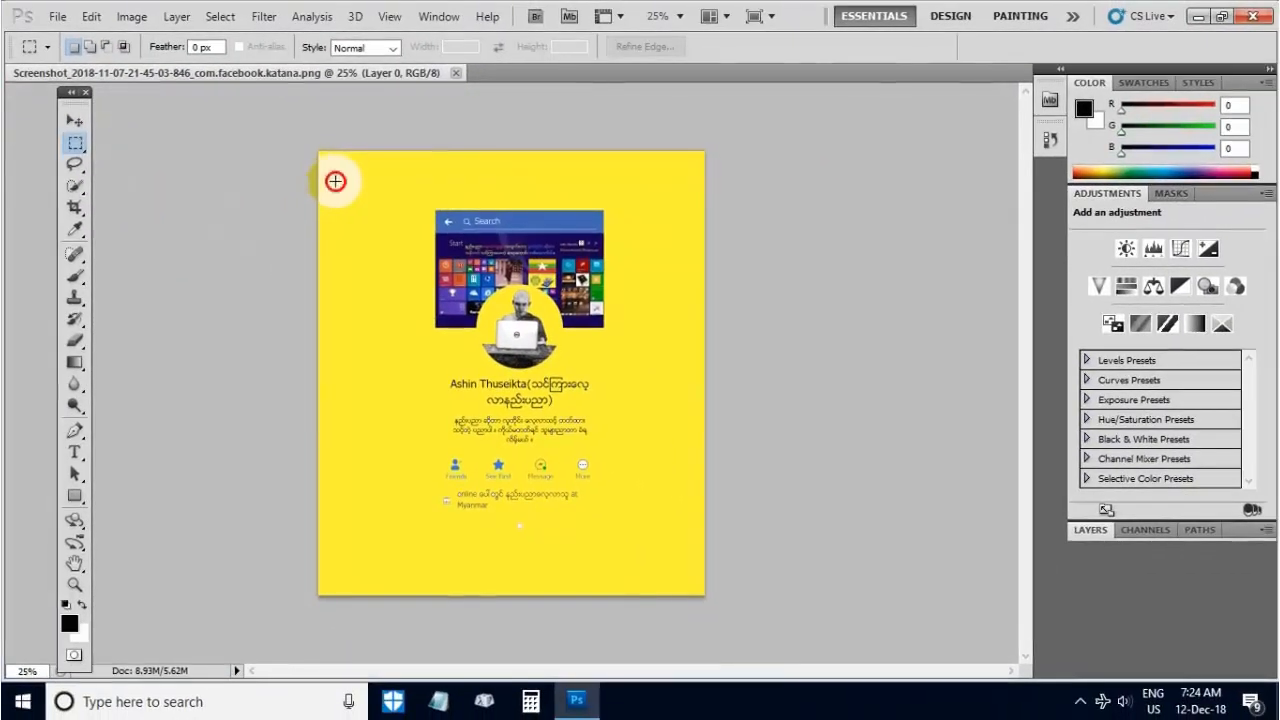
Draw two rectangular selections in turn over the image's upper-left area, clearing each one with Deselect.
left_click_drag(335, 181, 470, 313)
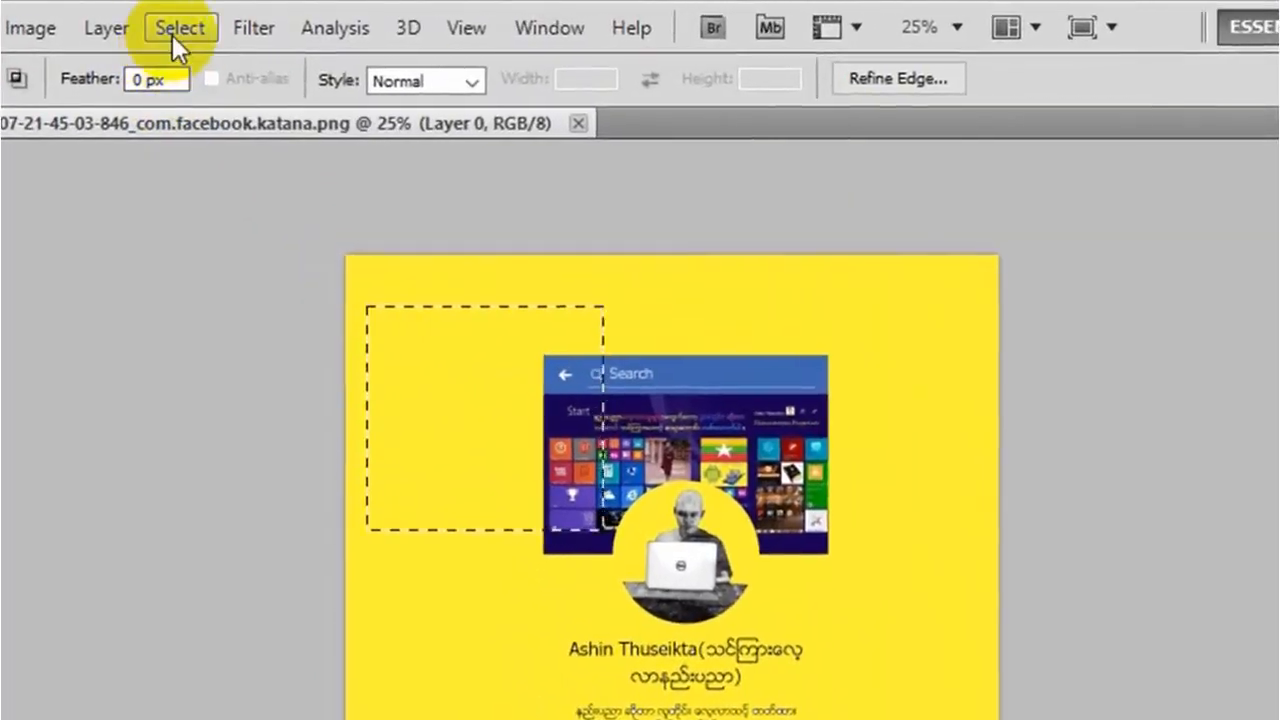
left_click(177, 27)
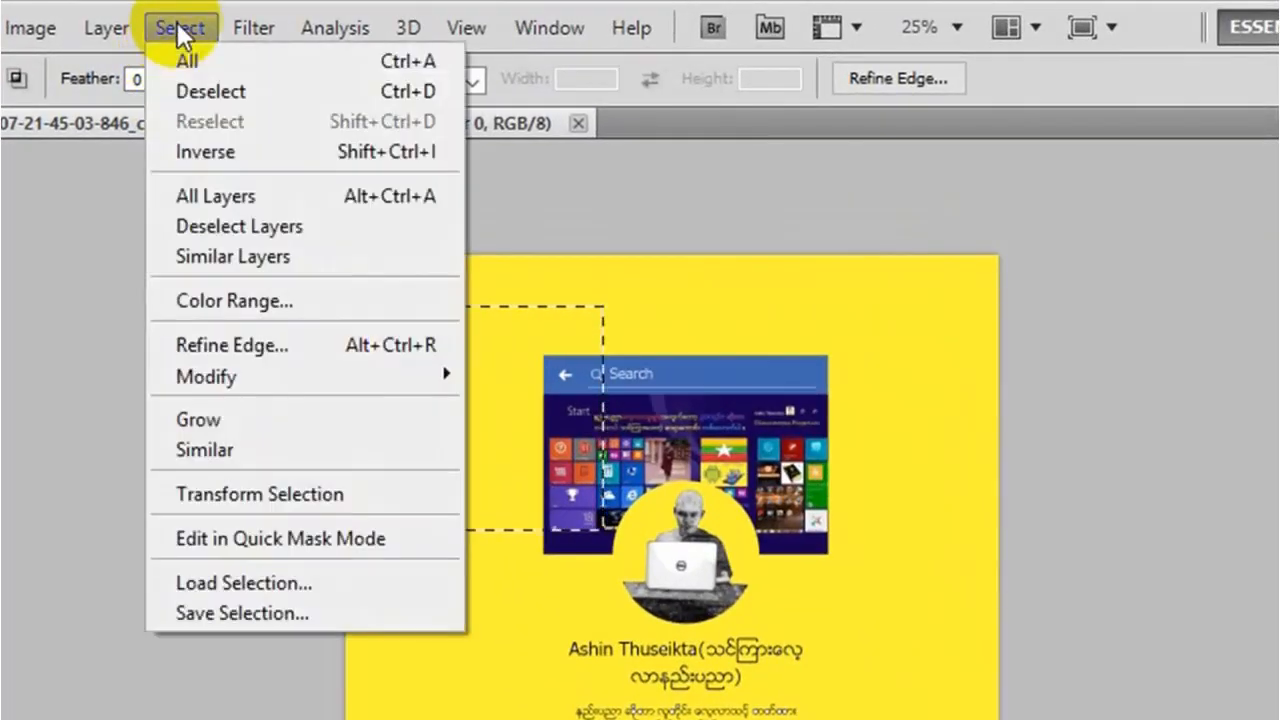
left_click(212, 97)
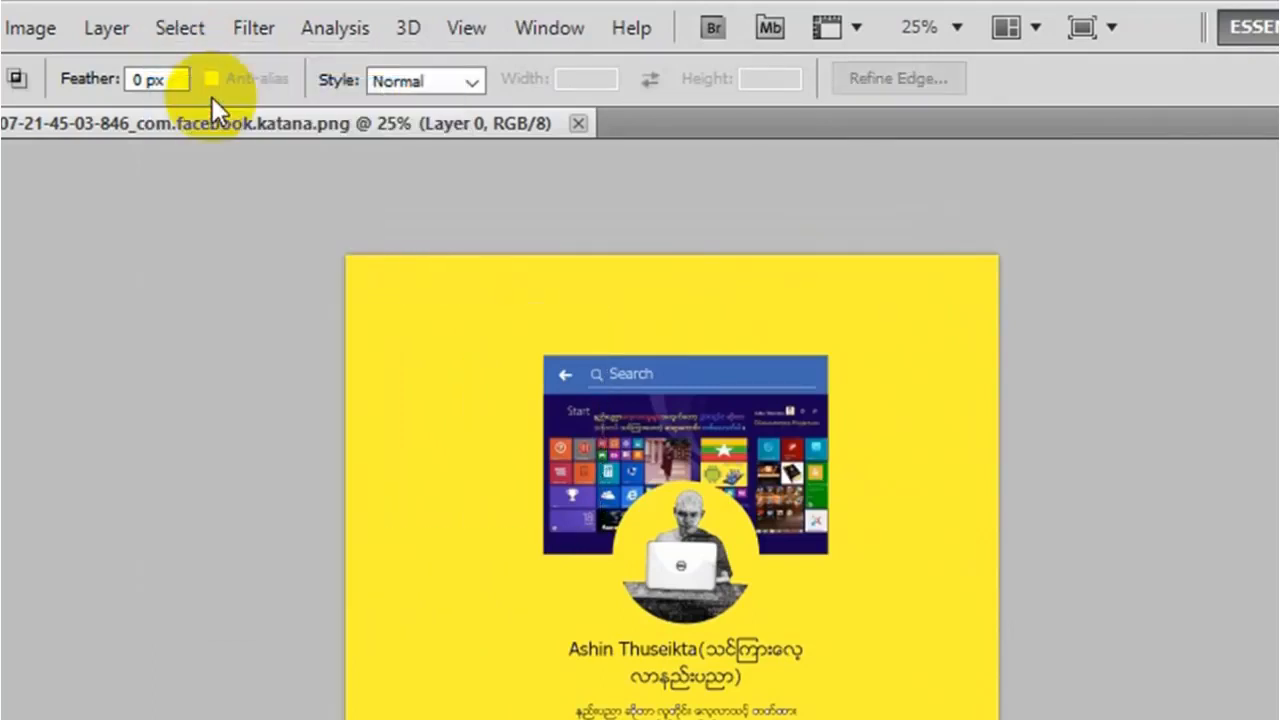
left_click_drag(406, 291, 620, 448)
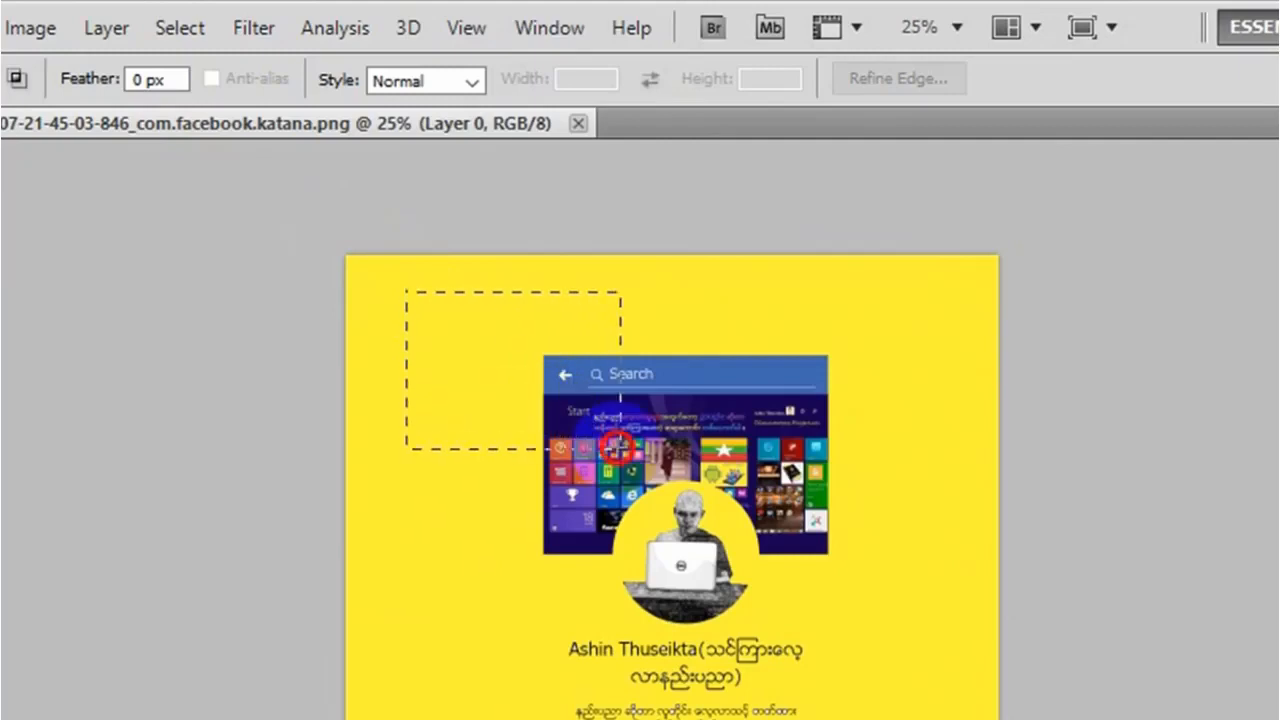
left_click(193, 25)
left_click(230, 96)
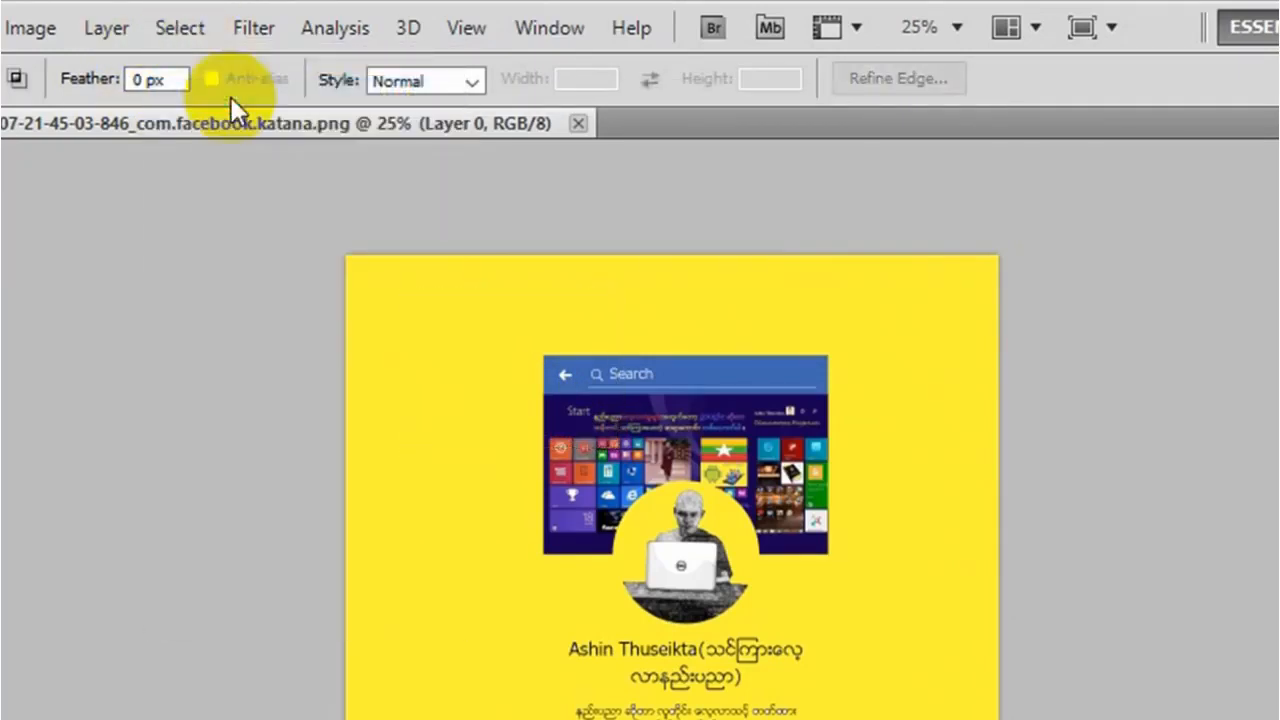
Draw a rectangular selection overlapping the search bar in the picture and deselect it.
left_click_drag(457, 297, 726, 419)
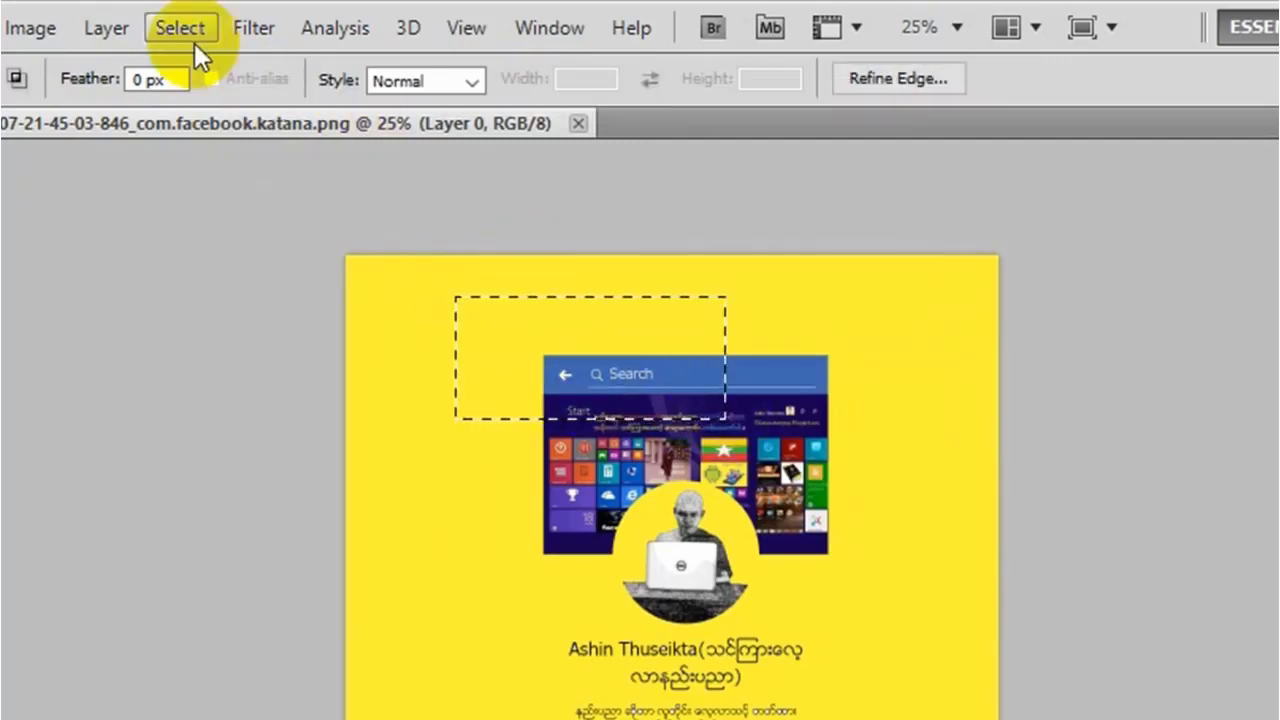
left_click(192, 42)
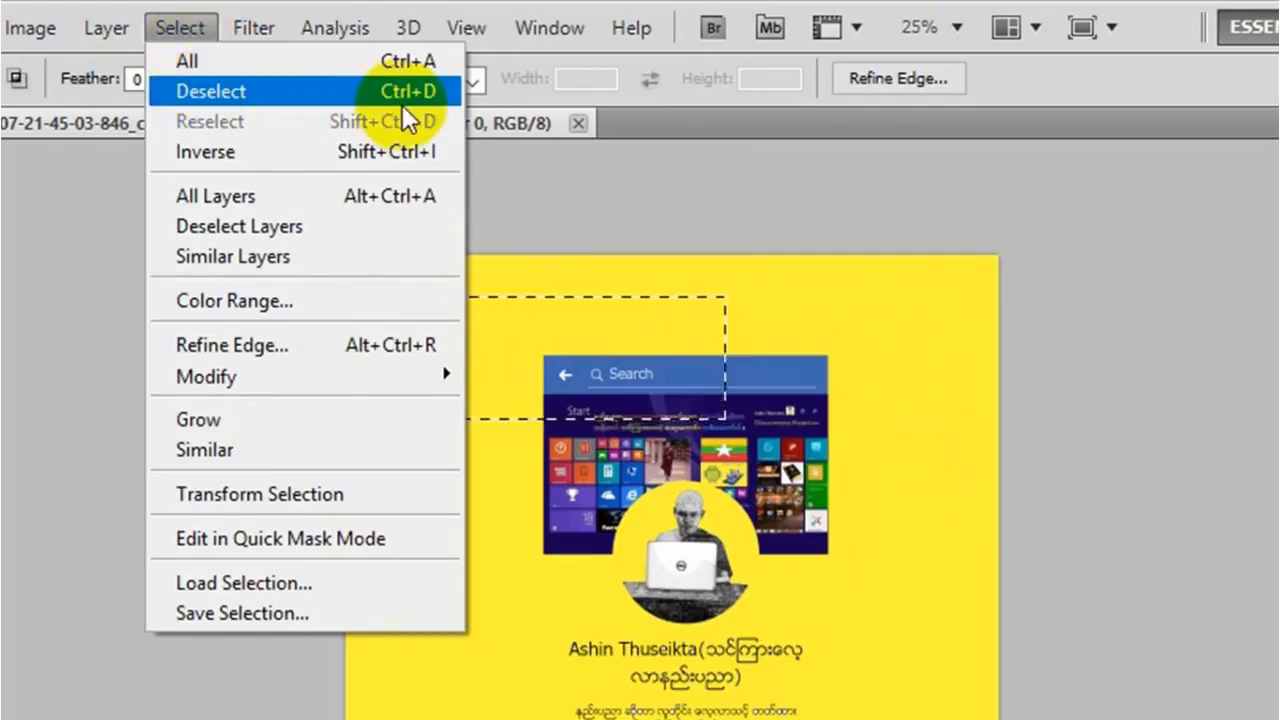
left_click(557, 383)
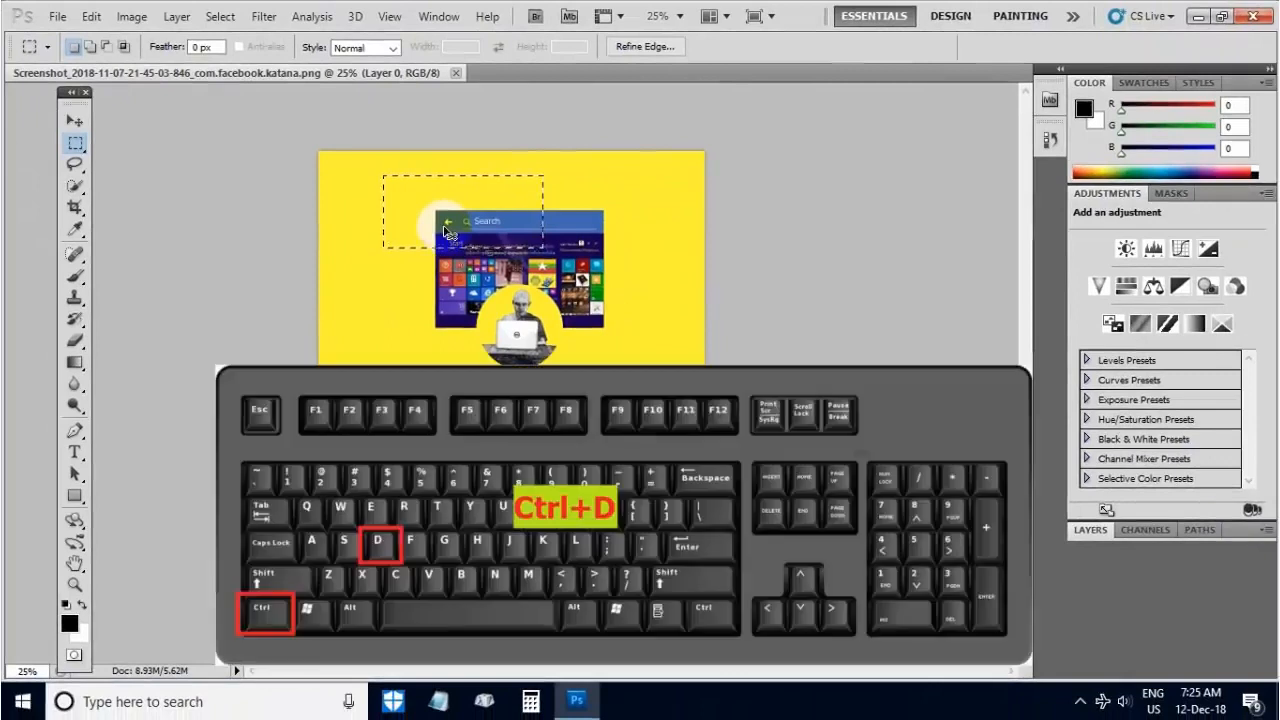
key("ctrl+d")
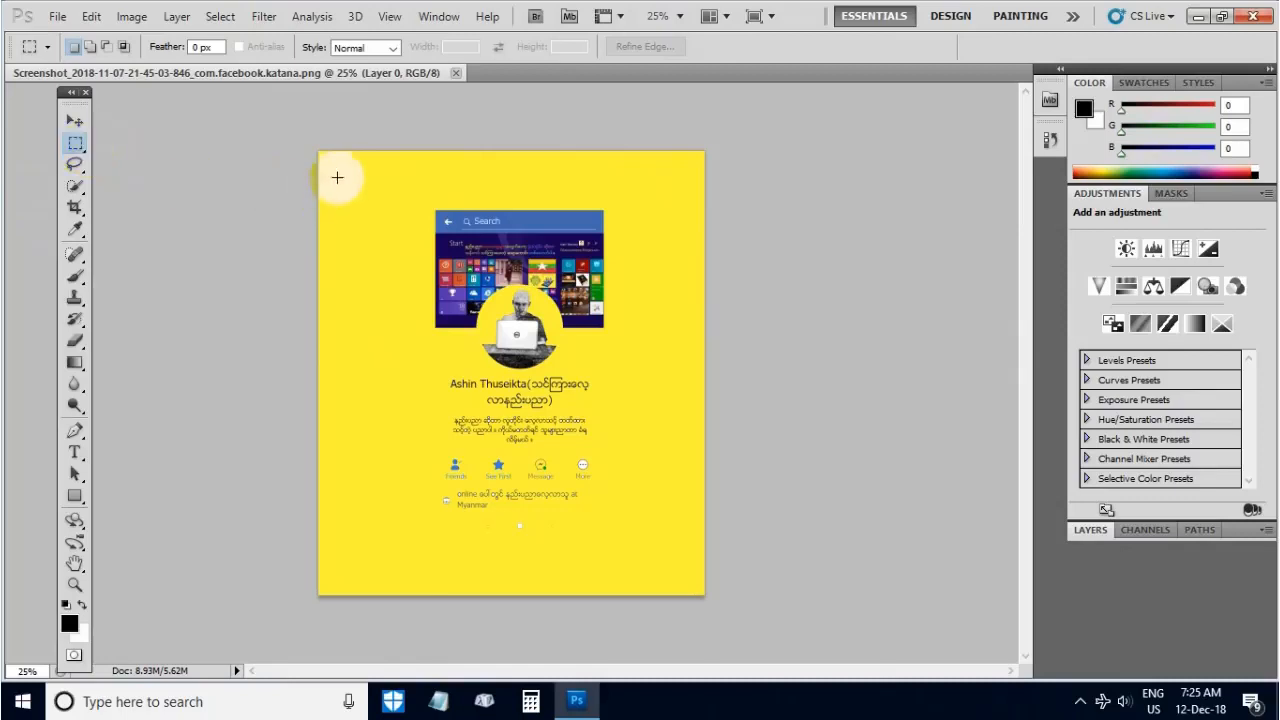
Draw a wide rectangular selection across the upper part of the image, covering the search bar in the picture.
left_click_drag(337, 177, 623, 239)
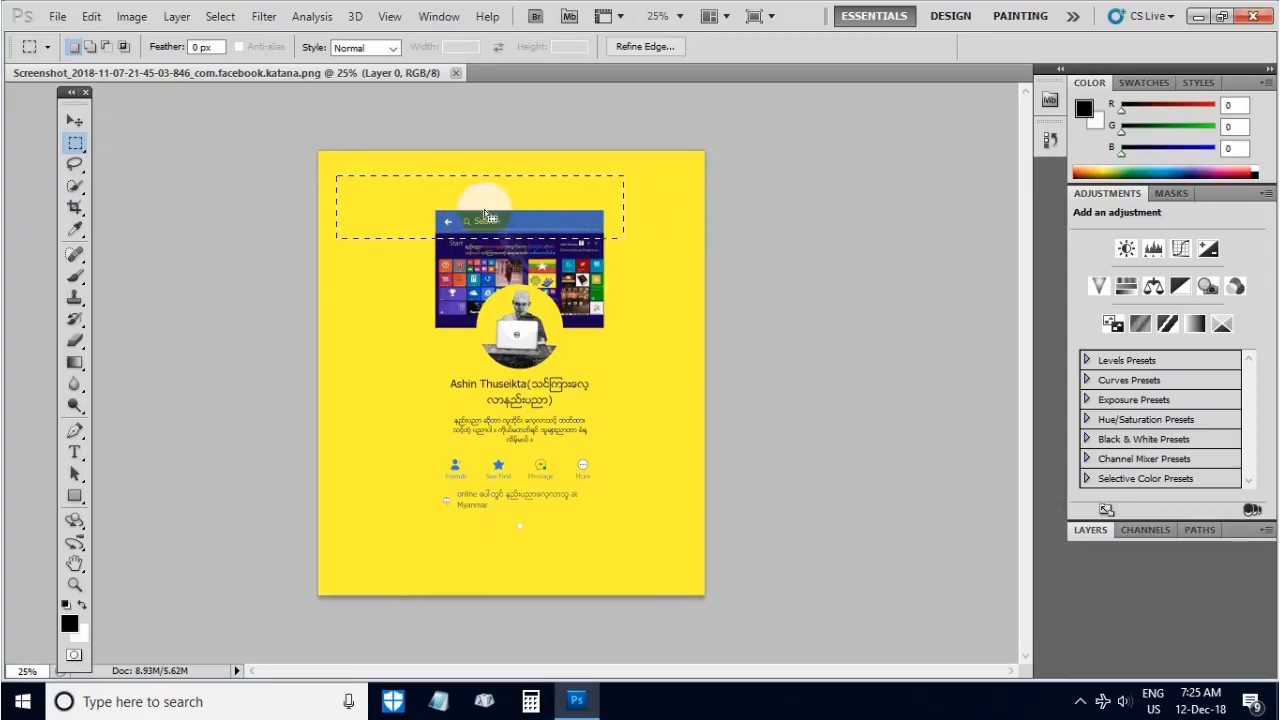
Clear the wide selection and draw two perfectly square selections in turn around the cover picture and profile text, clearing each one.
left_click(485, 217)
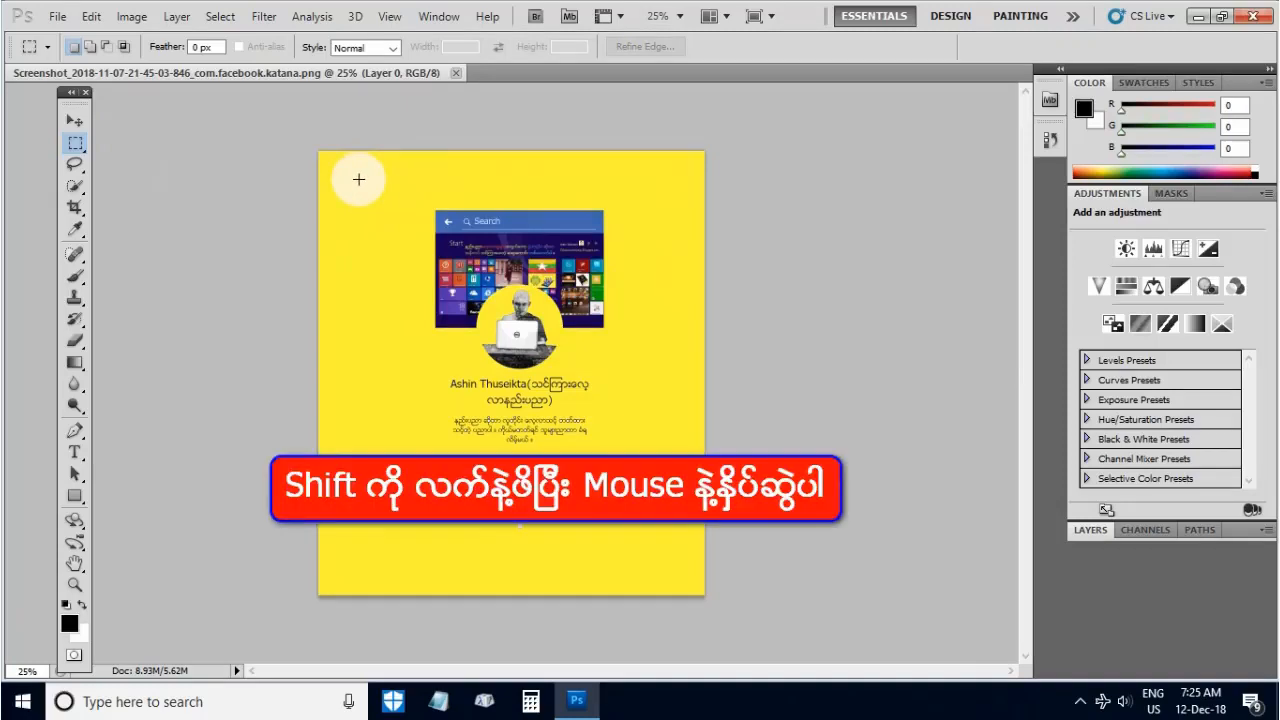
left_click_drag(359, 181, 635, 456)
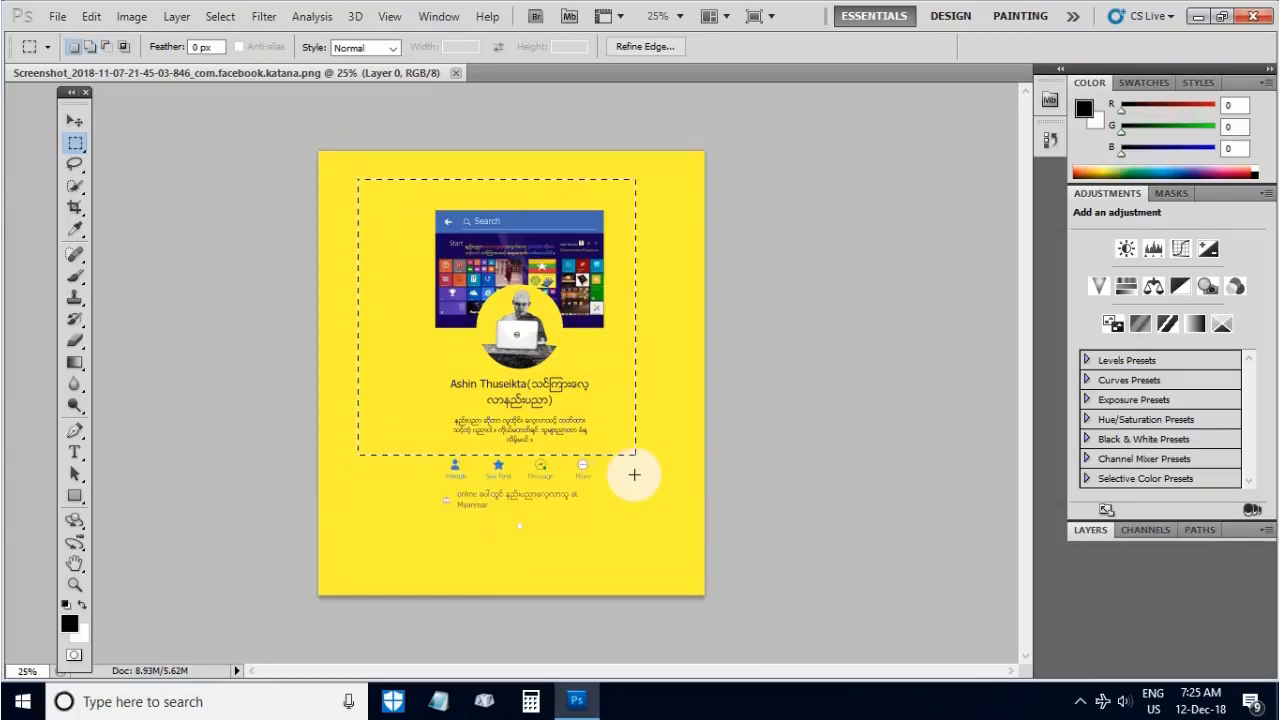
left_click(638, 478)
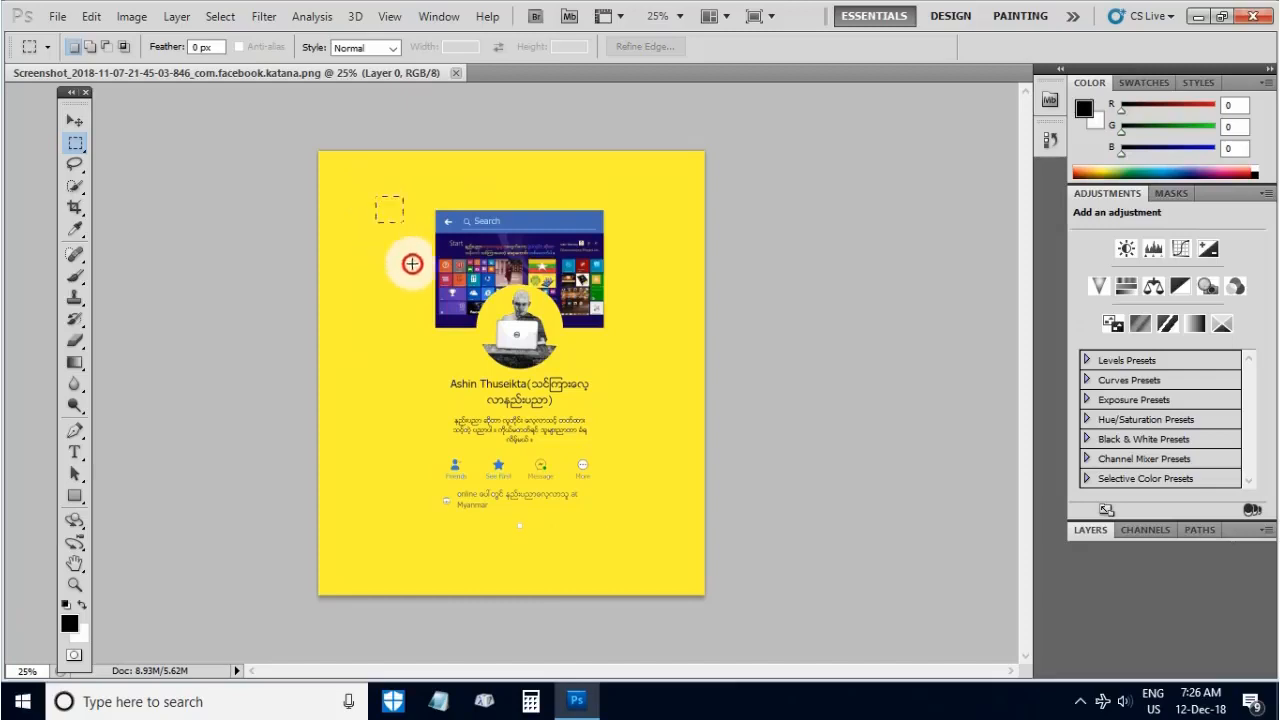
left_click_drag(412, 263, 657, 526)
key("shift")
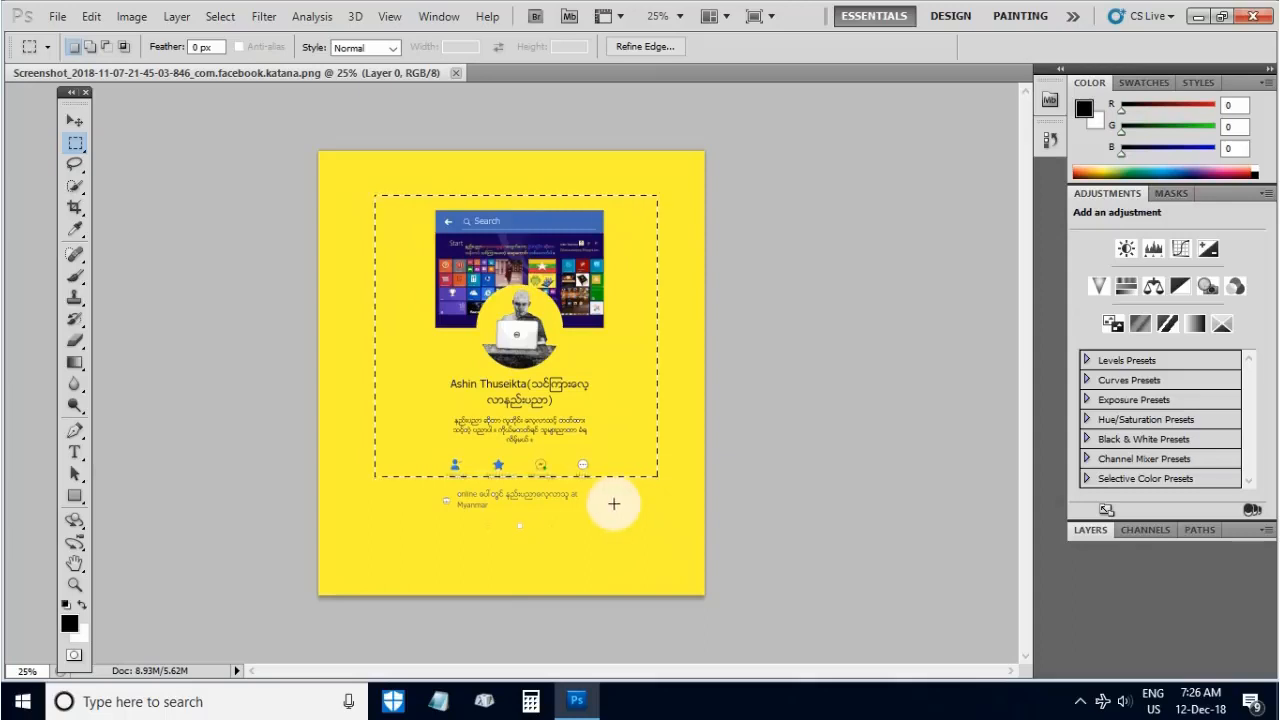
left_click(614, 504)
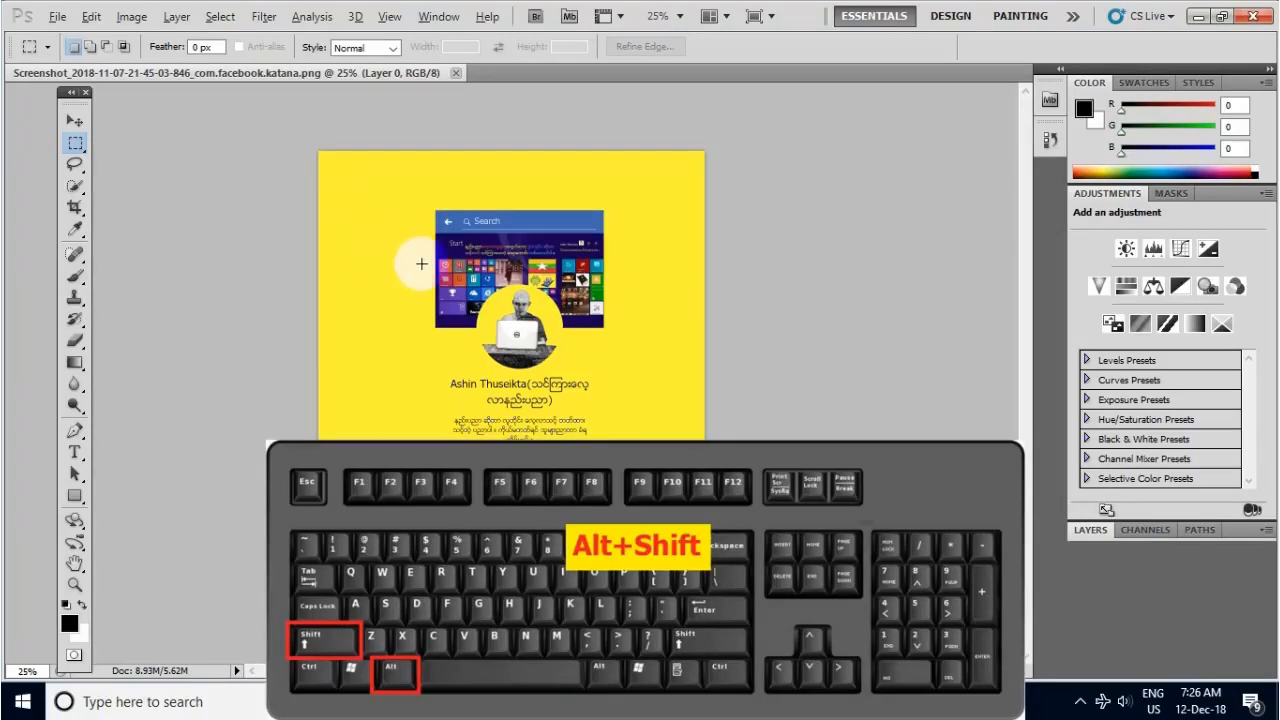
Draw a square selection outward from a centre point beside the cover picture's left edge, and clear it.
left_click_drag(411, 250, 526, 367)
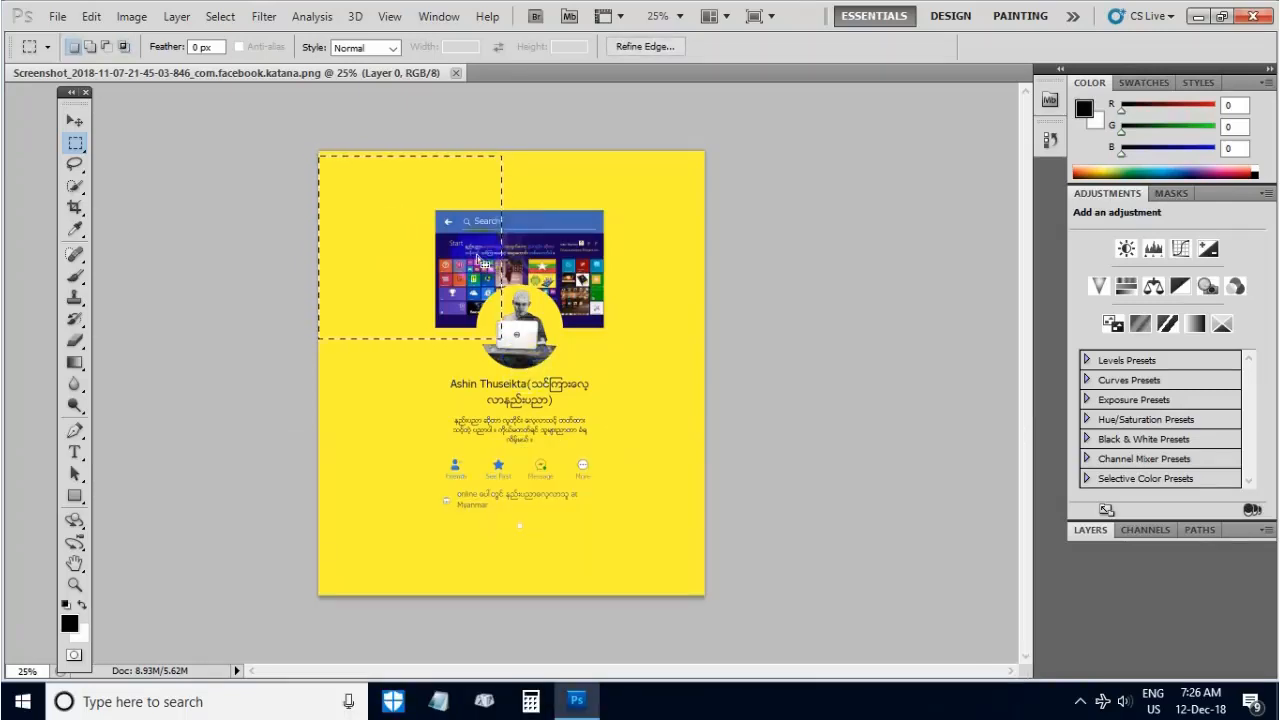
left_click(489, 272)
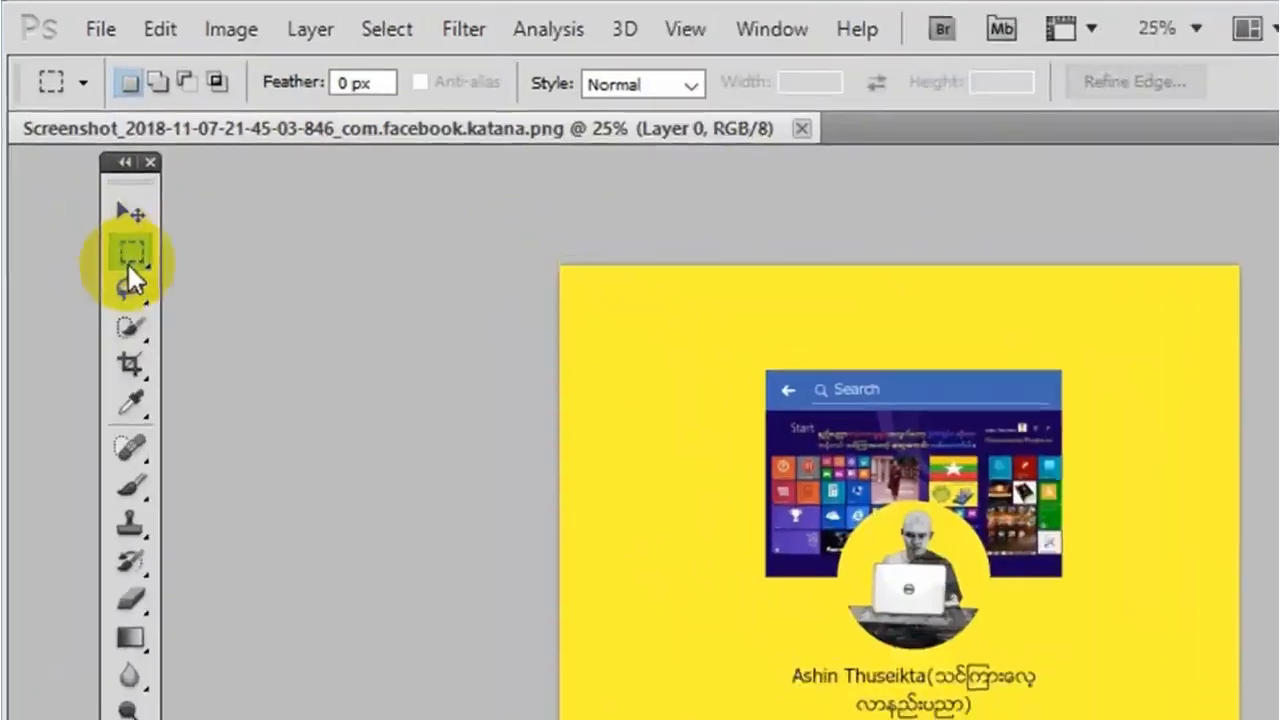
Switch to the Elliptical Marquee Tool, draw a wide elliptical selection across the cover picture, and clear it.
right_click(140, 250)
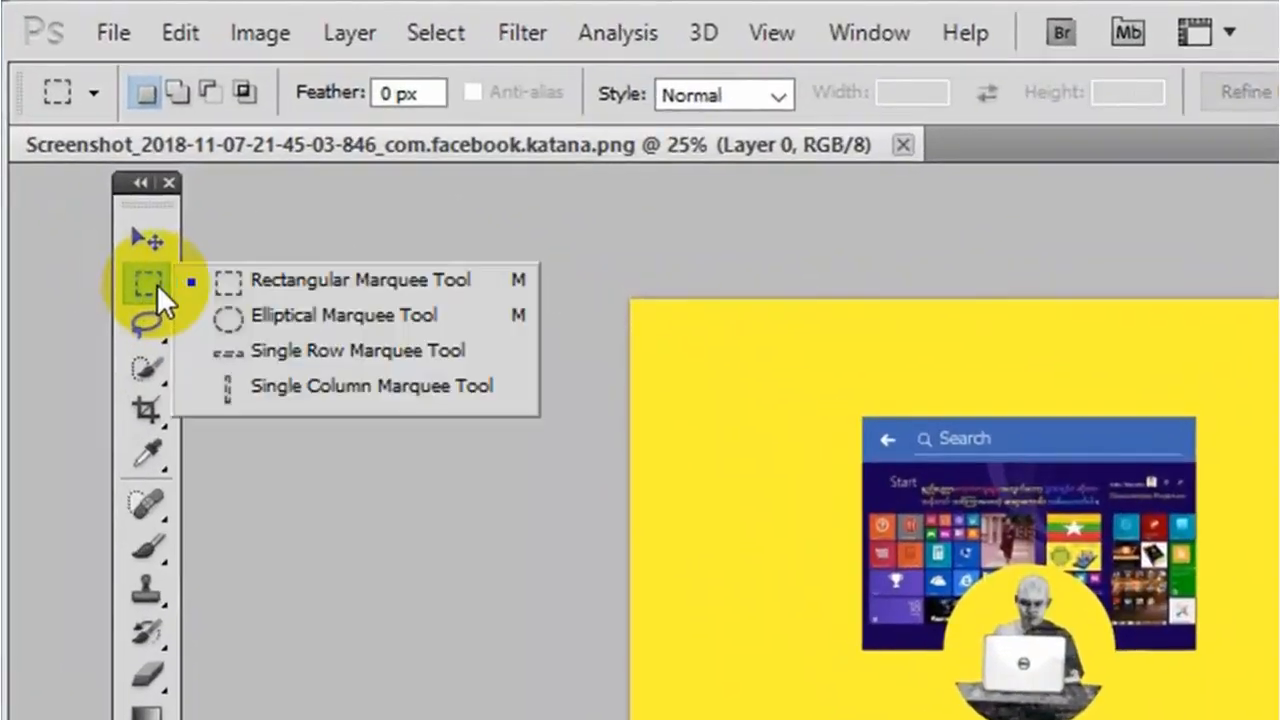
left_click(242, 319)
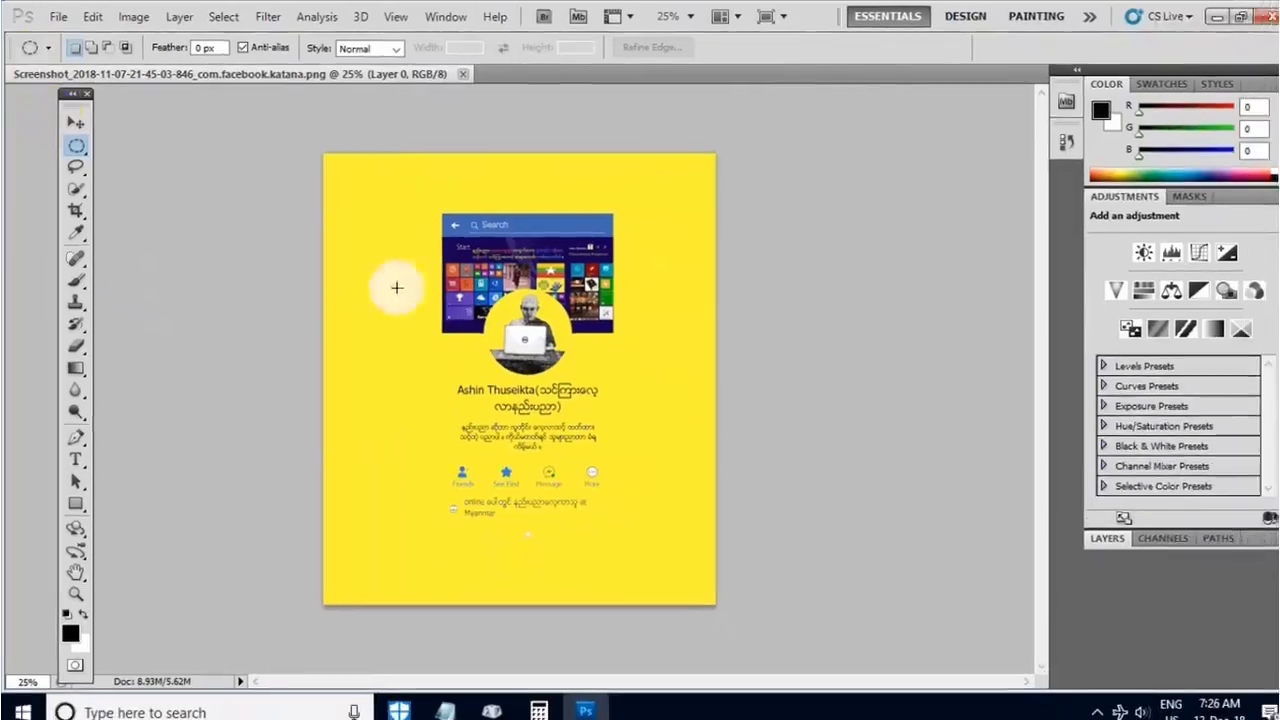
left_click_drag(415, 209, 640, 287)
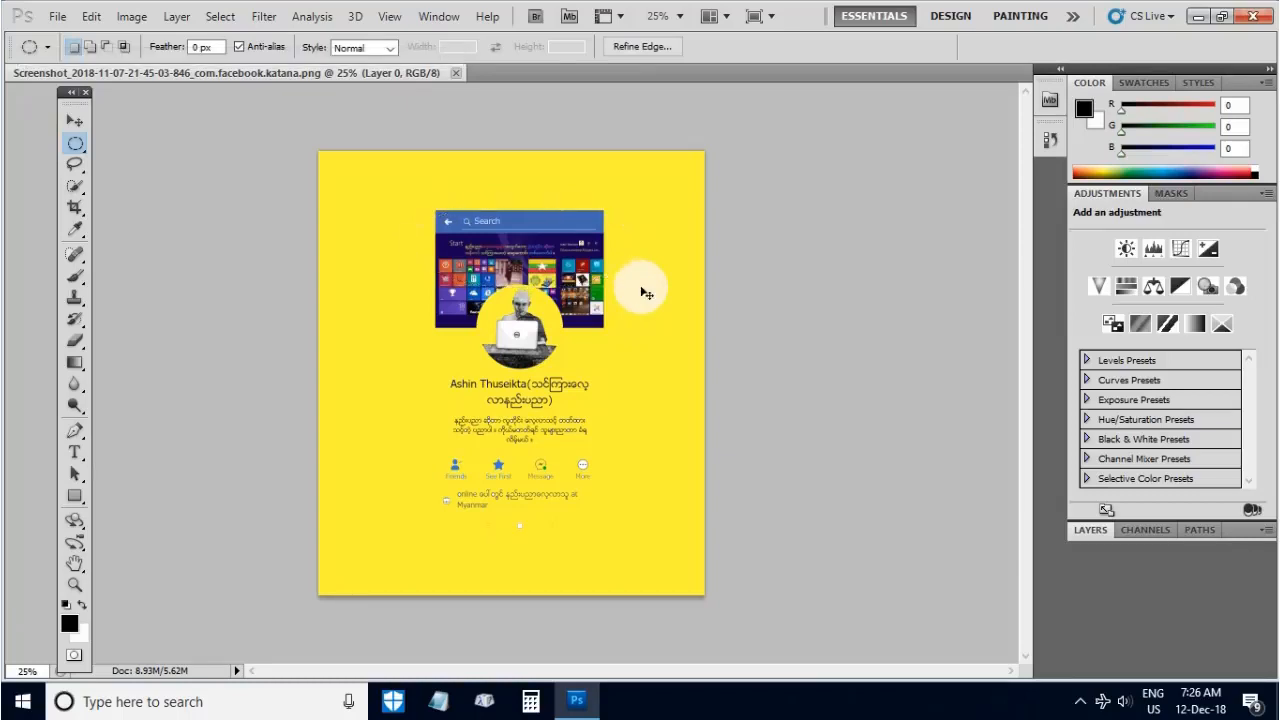
left_click(642, 289)
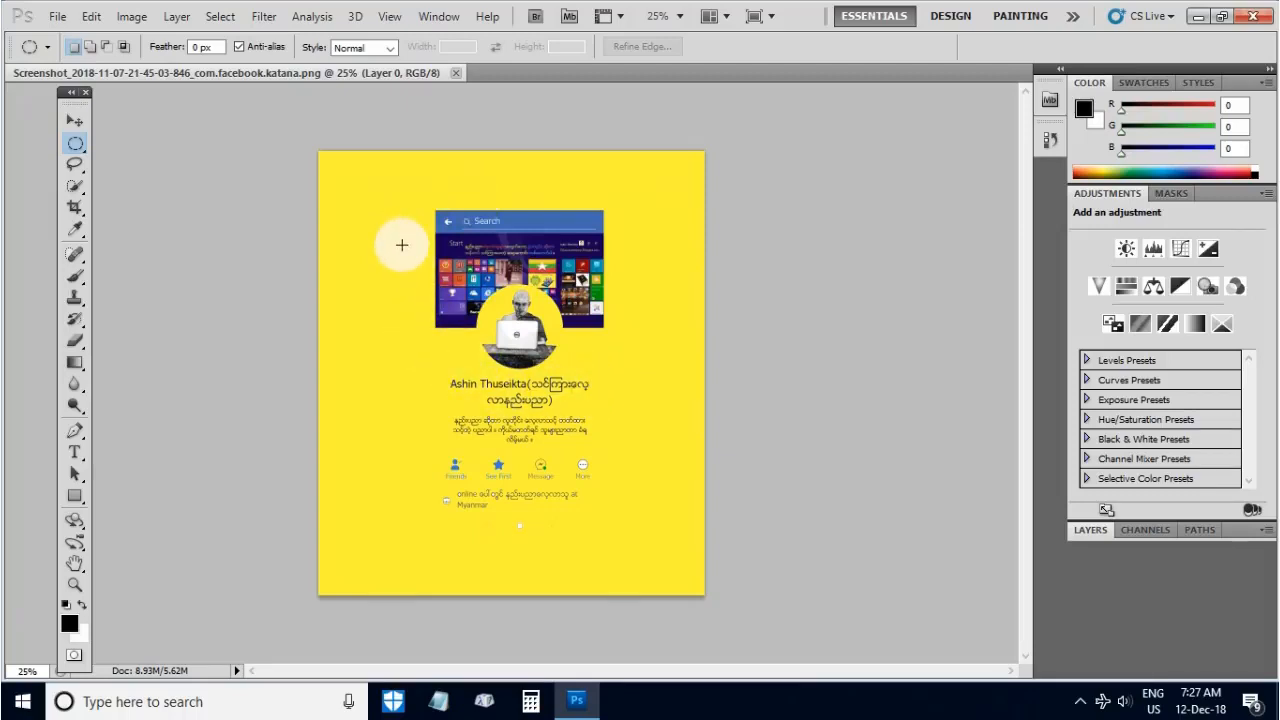
Draw two perfectly circular selections in turn around the profile photo and text, clearing each one.
left_click_drag(401, 245, 664, 514)
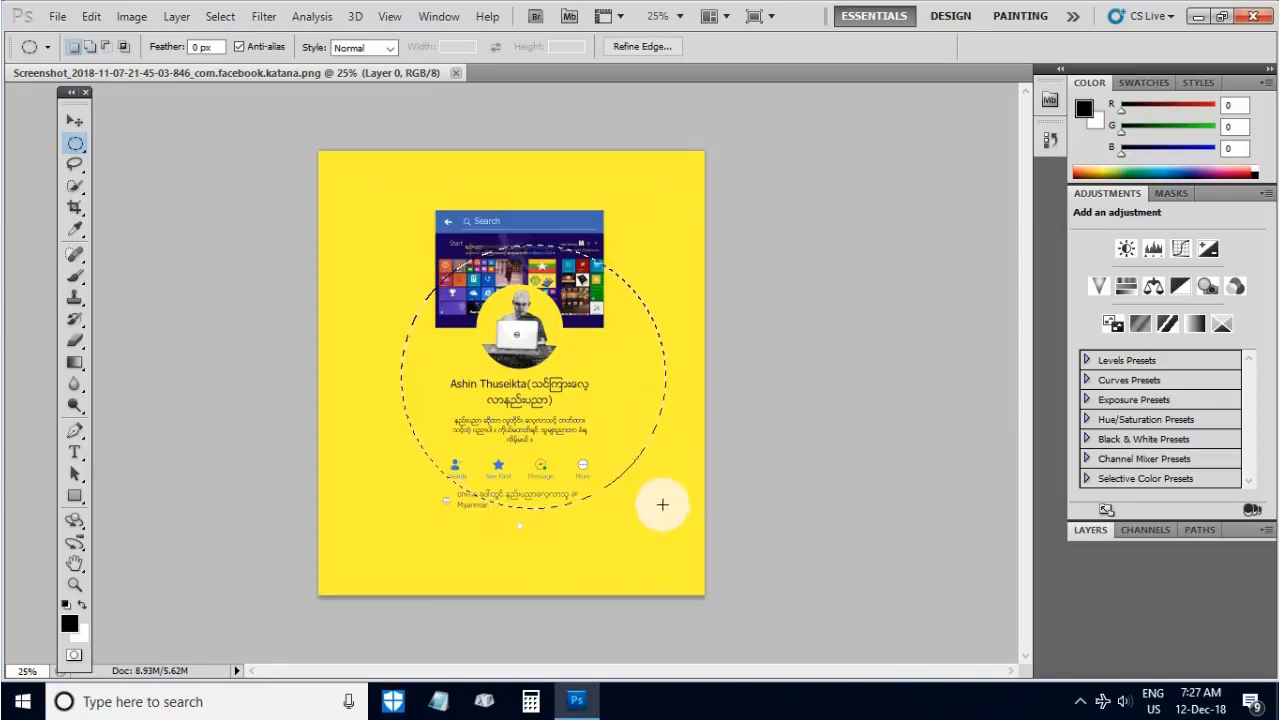
left_click(655, 491)
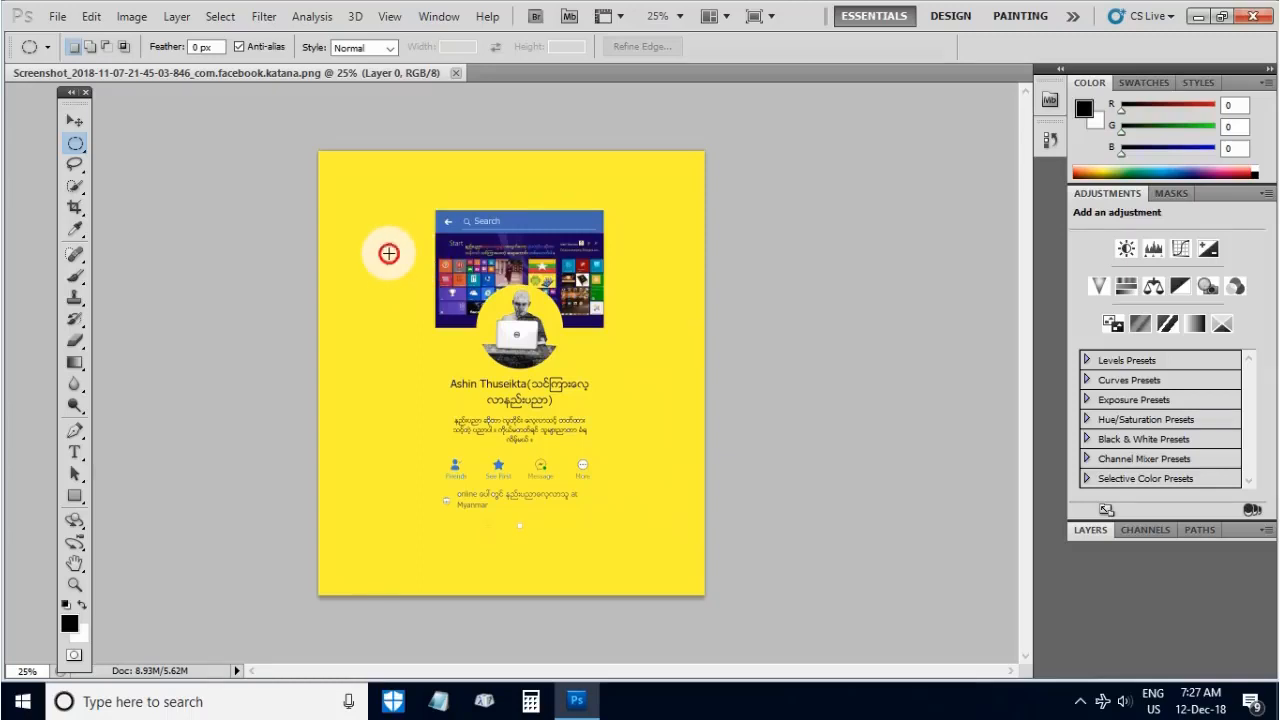
left_click_drag(389, 253, 622, 486)
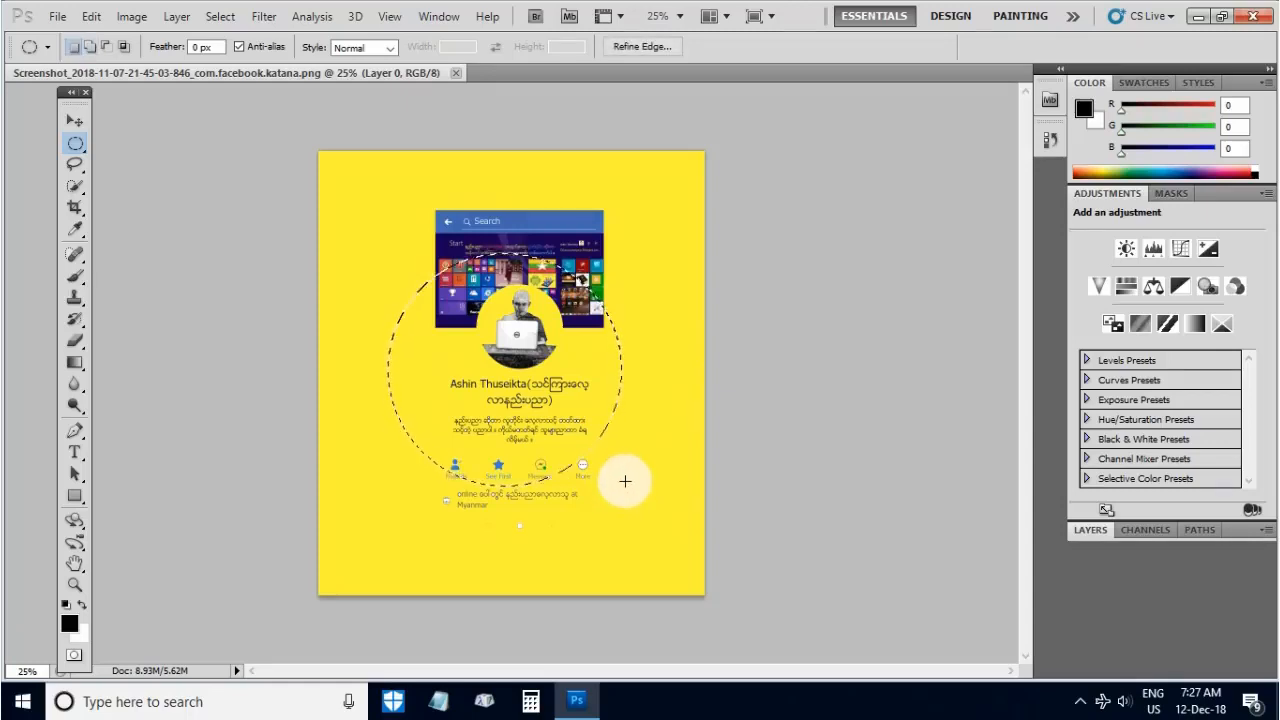
left_click(625, 479)
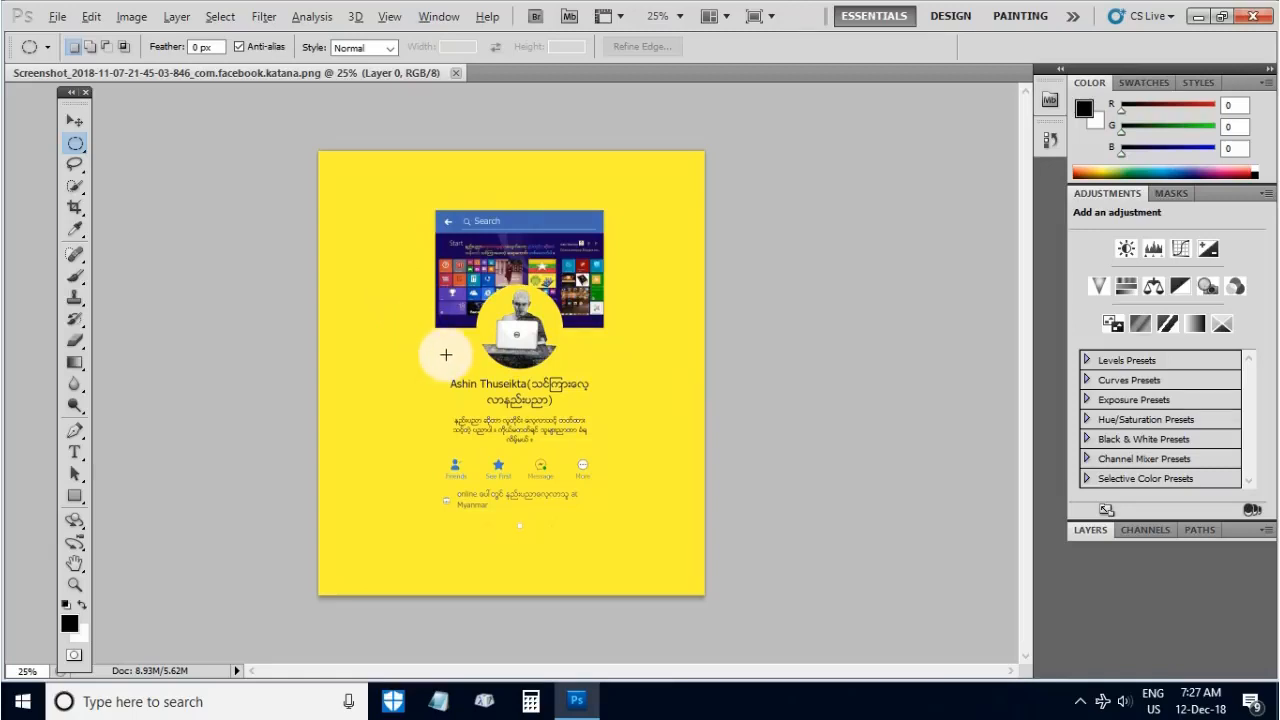
Draw a circular selection around the profile photo and the text below it, and invert the selection.
left_click_drag(449, 356, 582, 477)
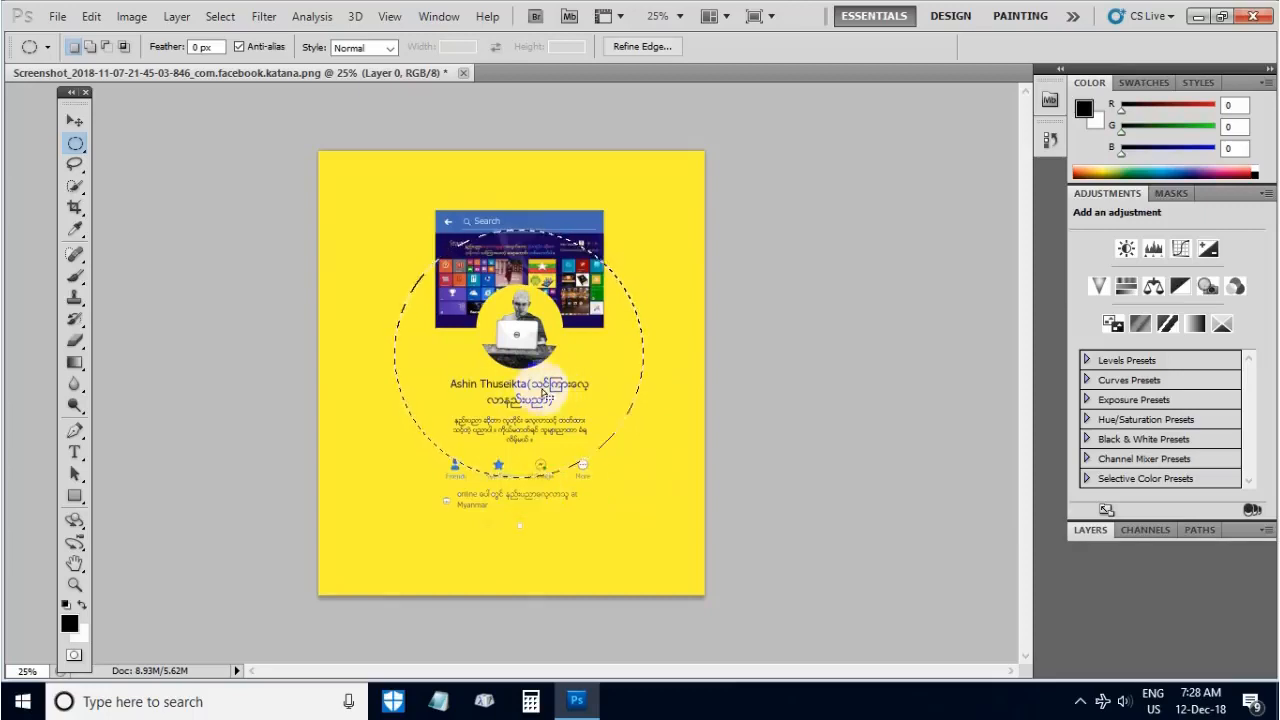
left_click(223, 18)
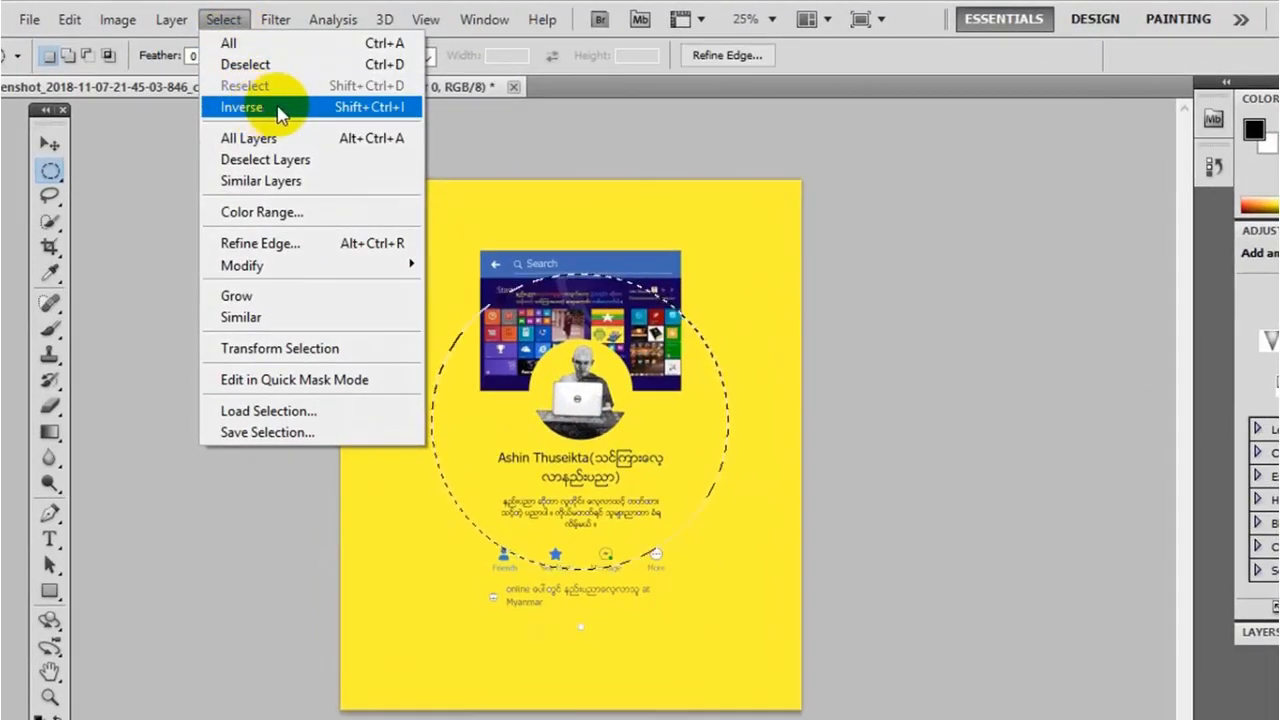
left_click(270, 107)
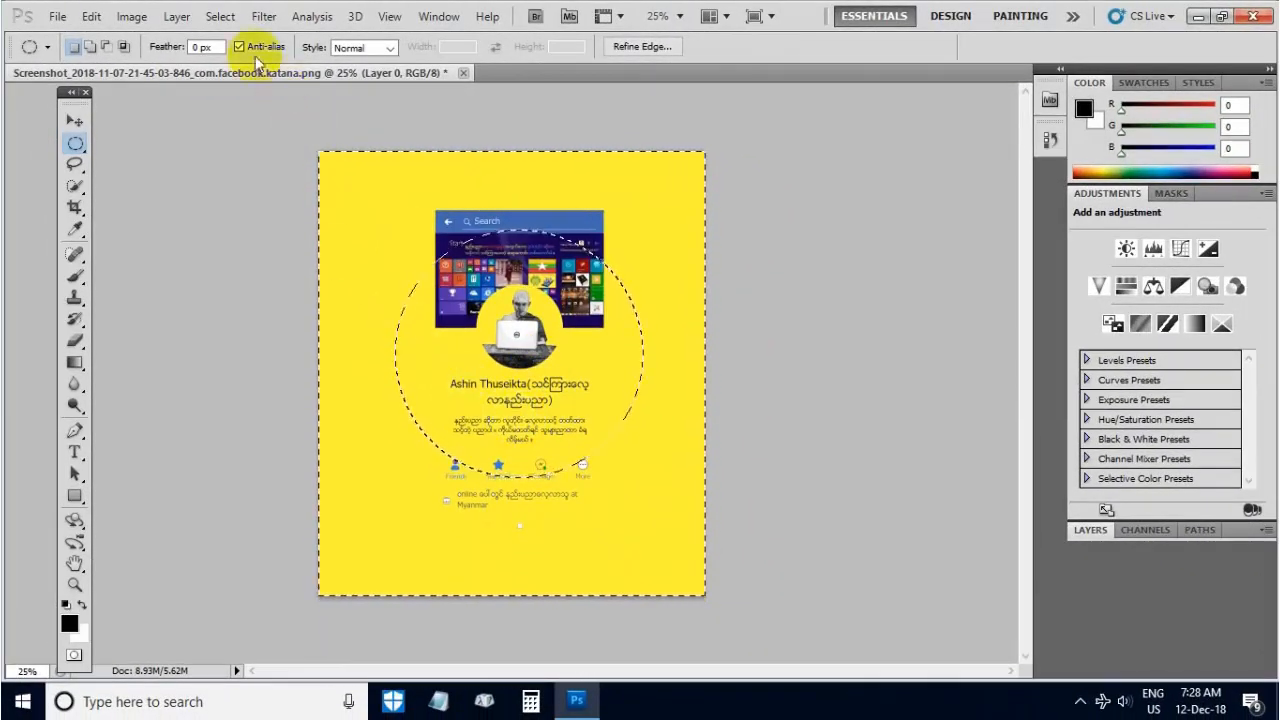
Invert the selection three more times so that the inside of the circle is selected.
left_click(227, 19)
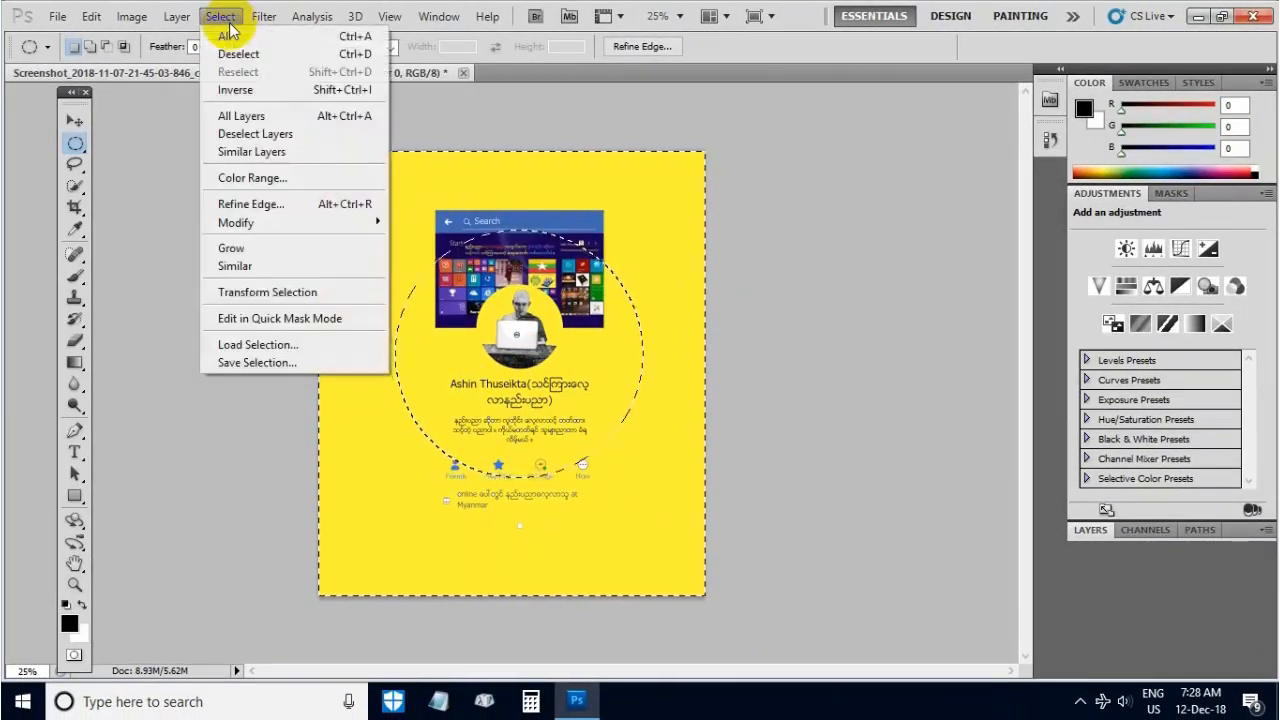
left_click(250, 91)
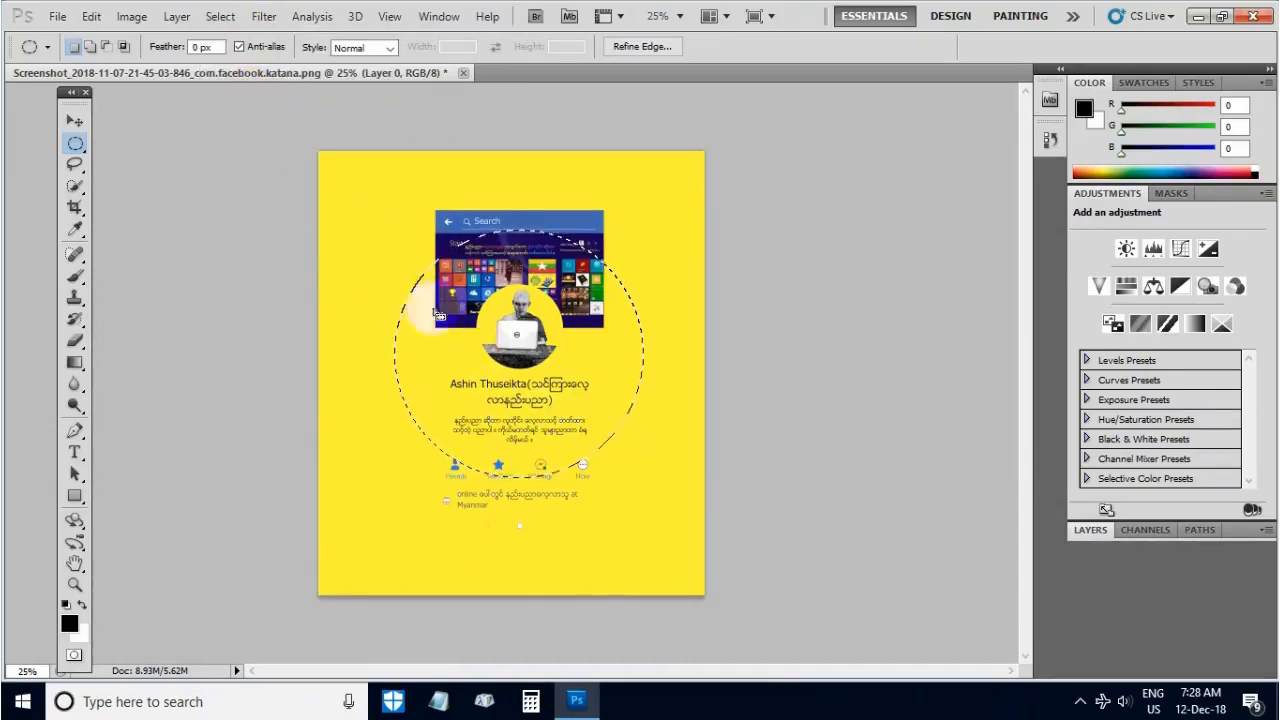
left_click(224, 20)
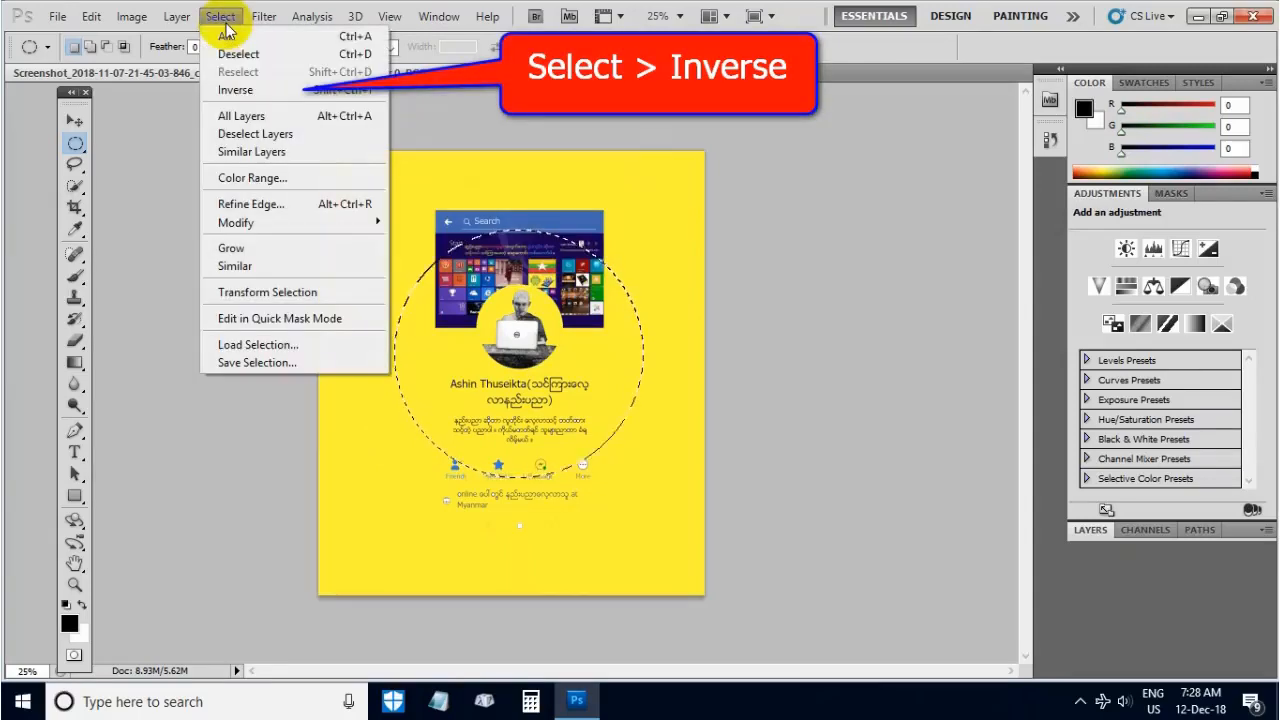
left_click(248, 89)
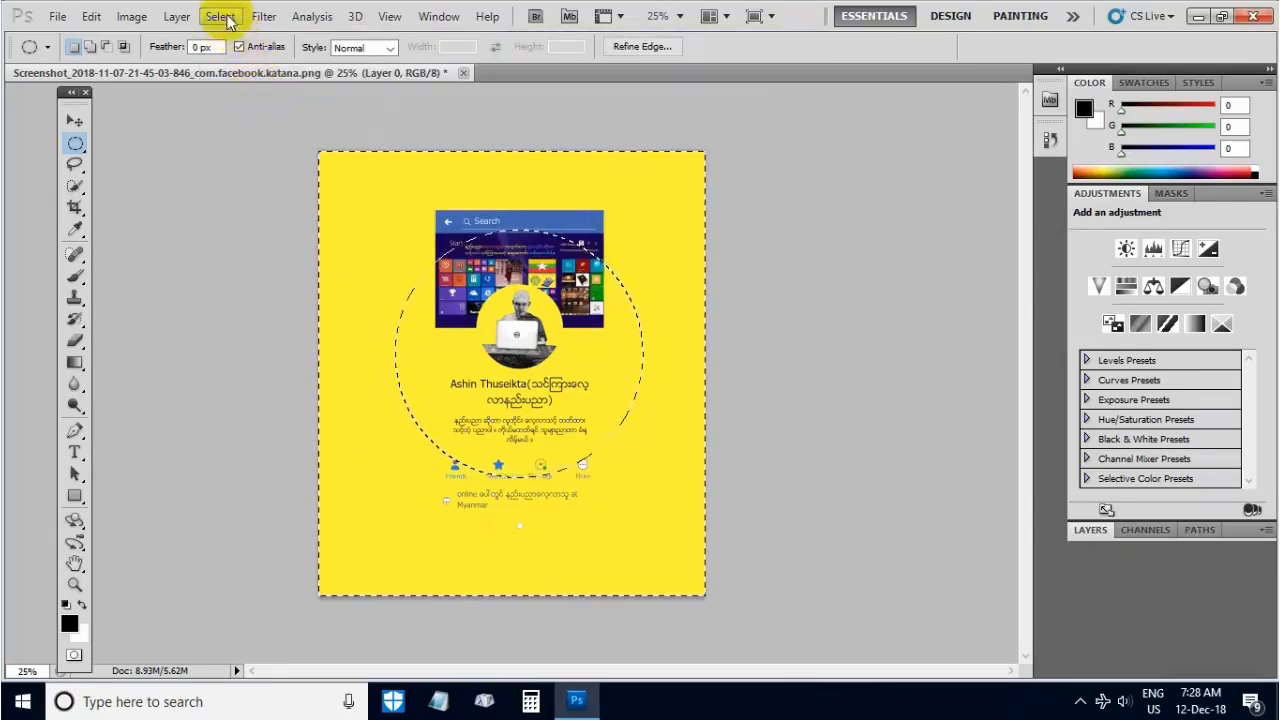
left_click(222, 16)
left_click(236, 89)
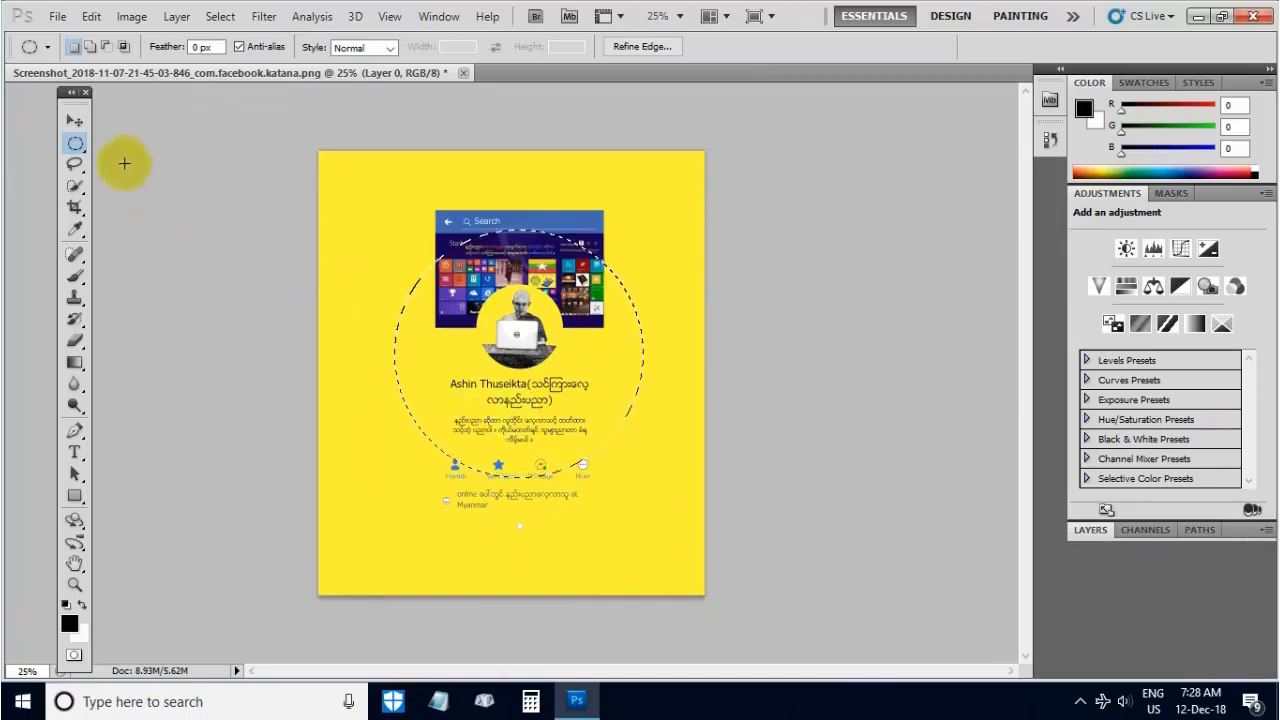
Move the pixels inside the circular selection up and to the left with the Move Tool.
left_click(76, 122)
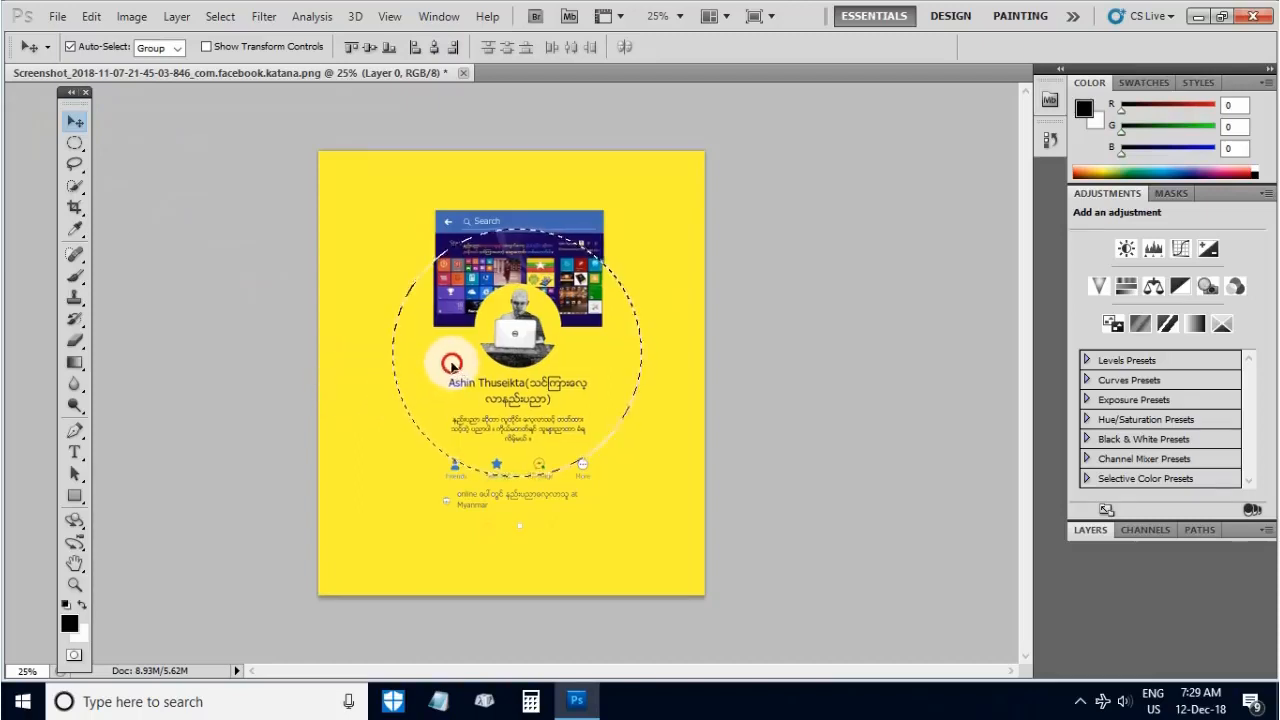
left_click_drag(451, 366, 393, 305)
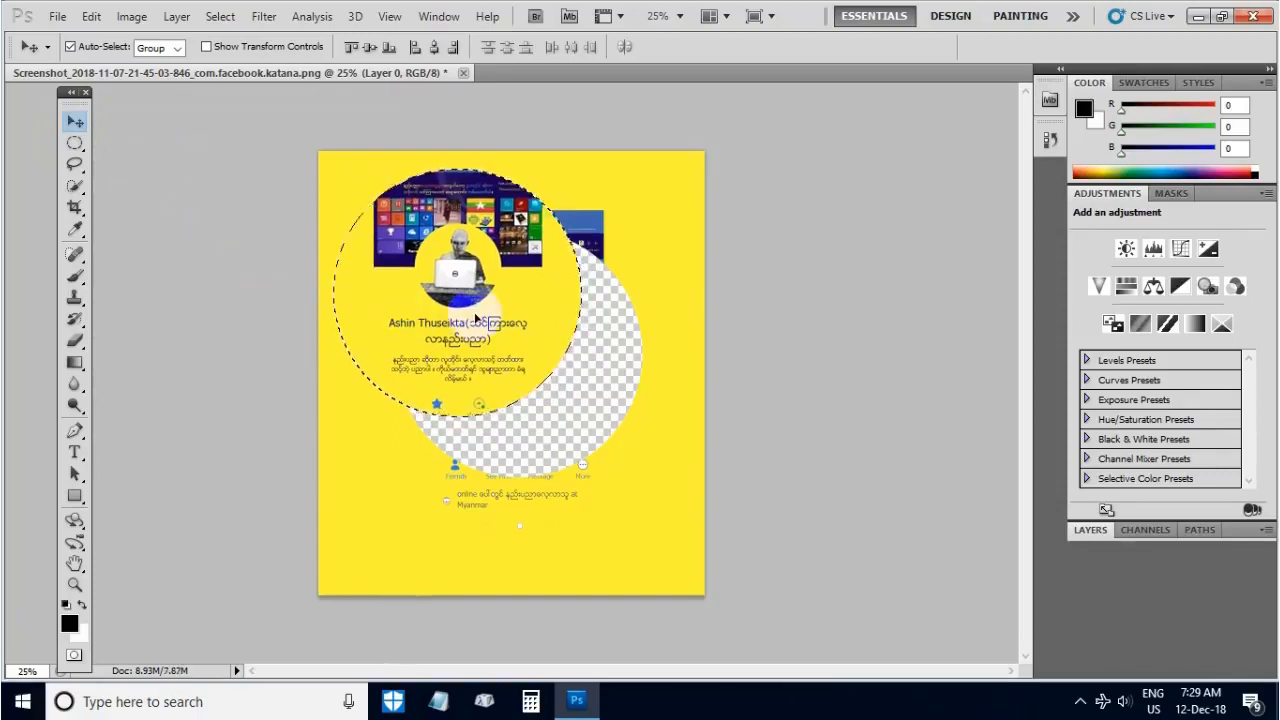
Deselect and reselect the moved circular area twice in turn.
key("ctrl+d")
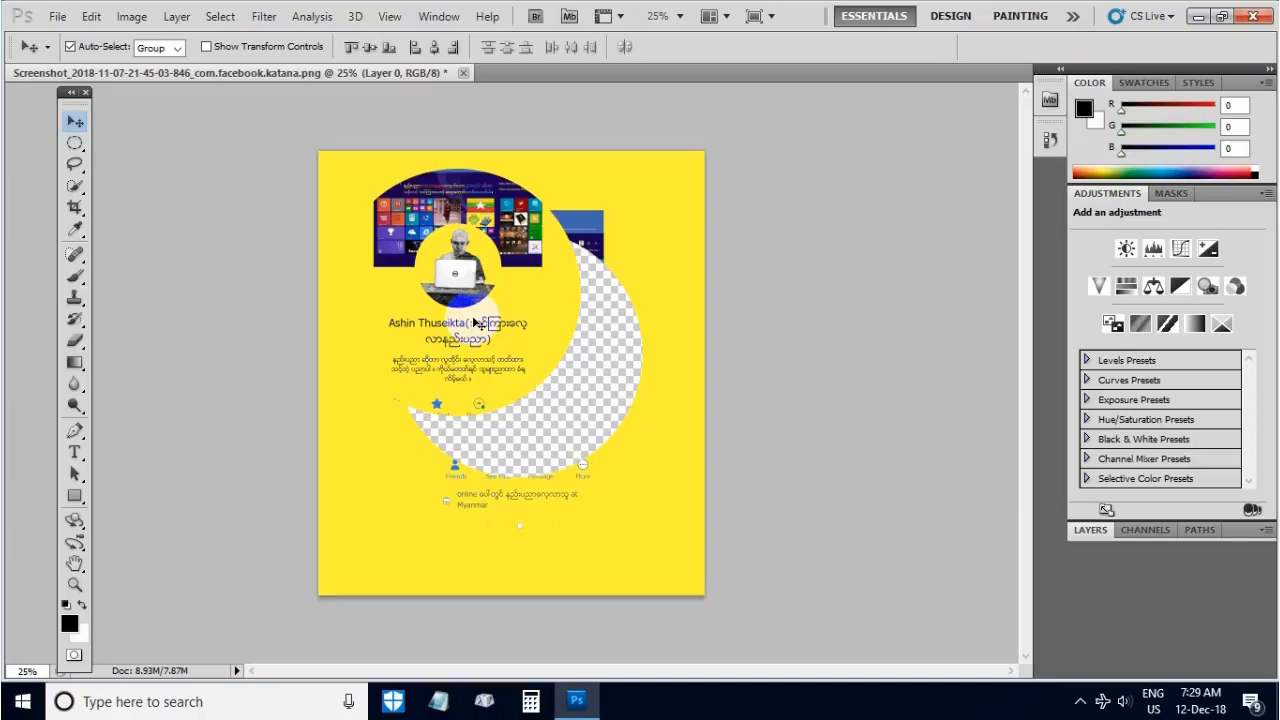
key("ctrl+shift+d")
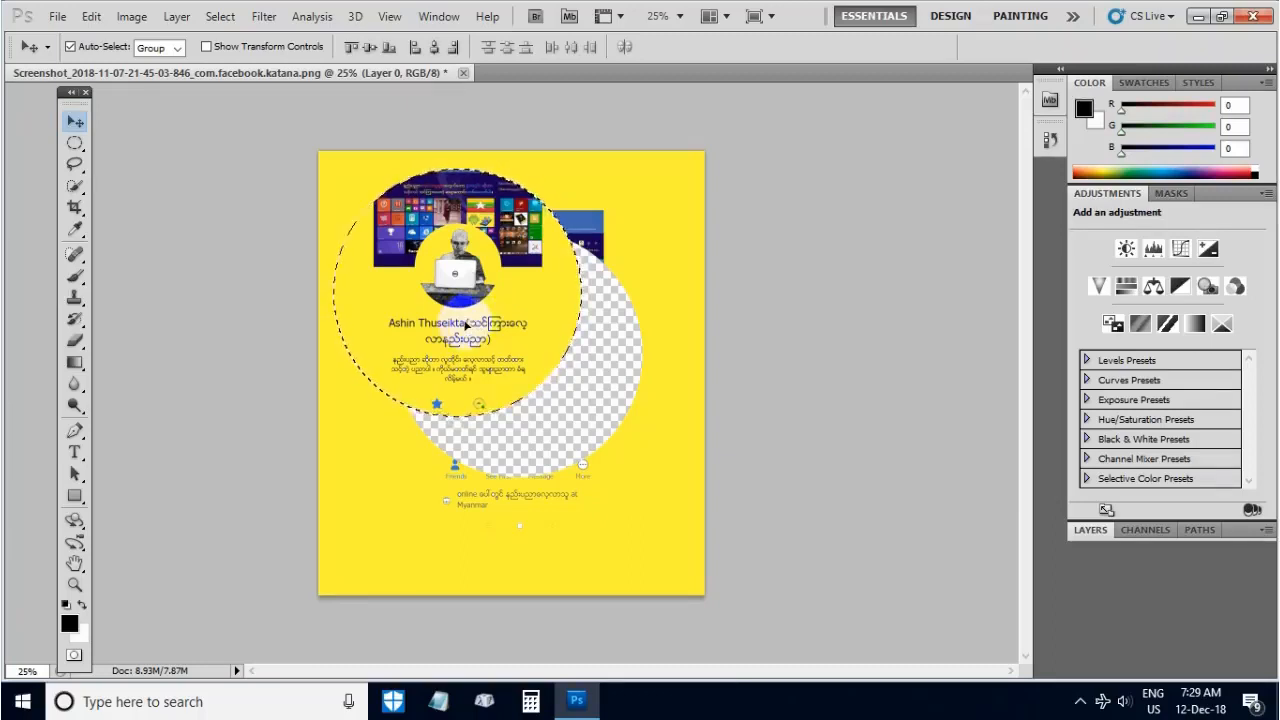
key("ctrl+d")
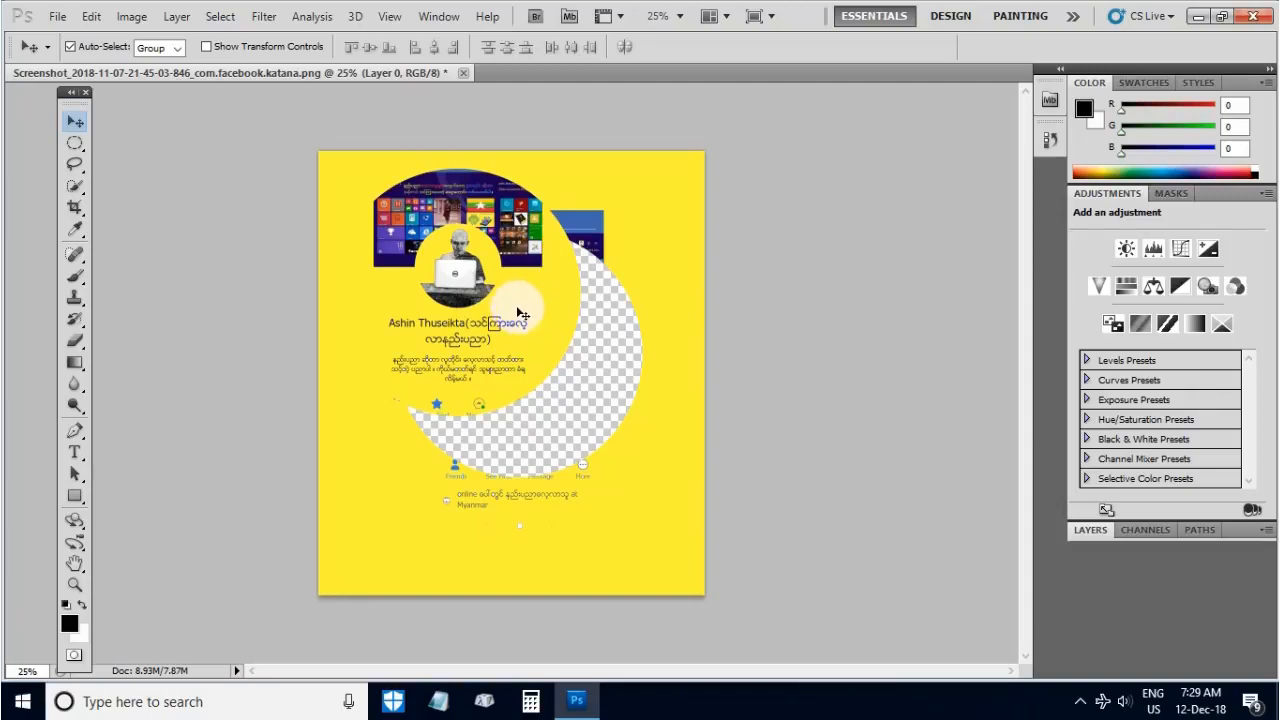
left_click_drag(515, 308, 514, 306)
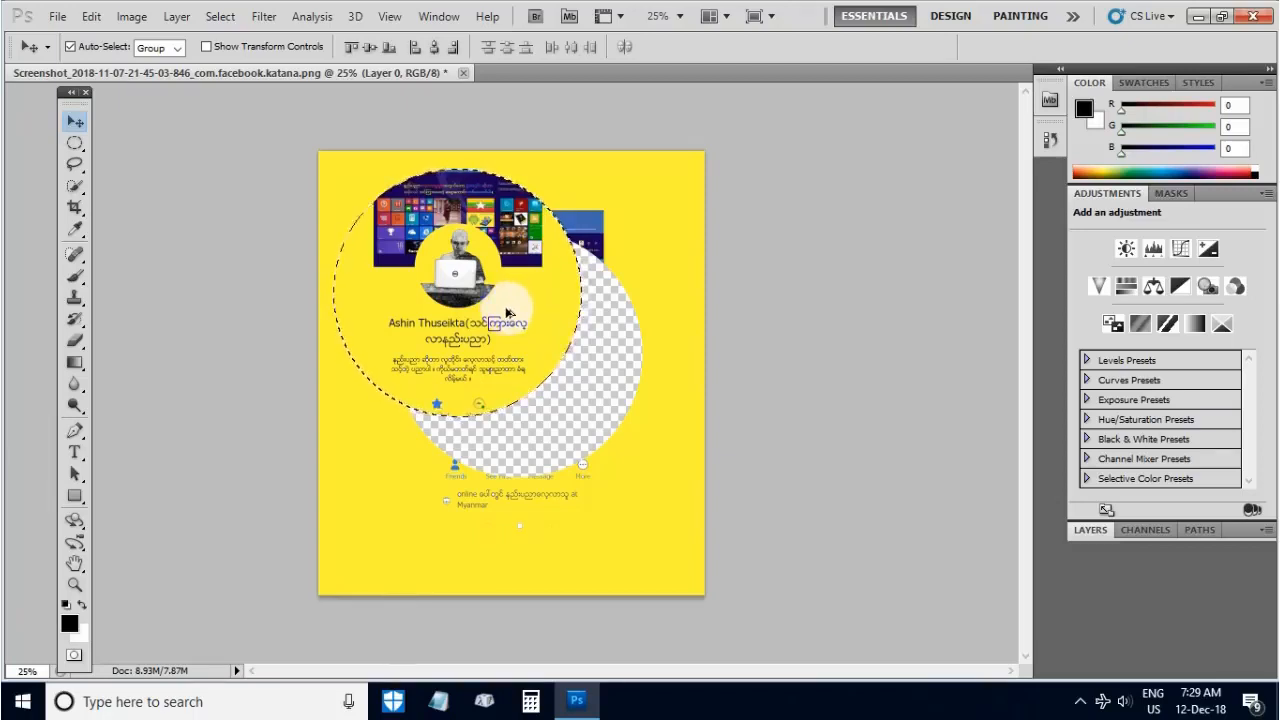
Undo the move of the circular area, move it again up to the image's upper-left corner, and deselect it.
key("ctrl+z")
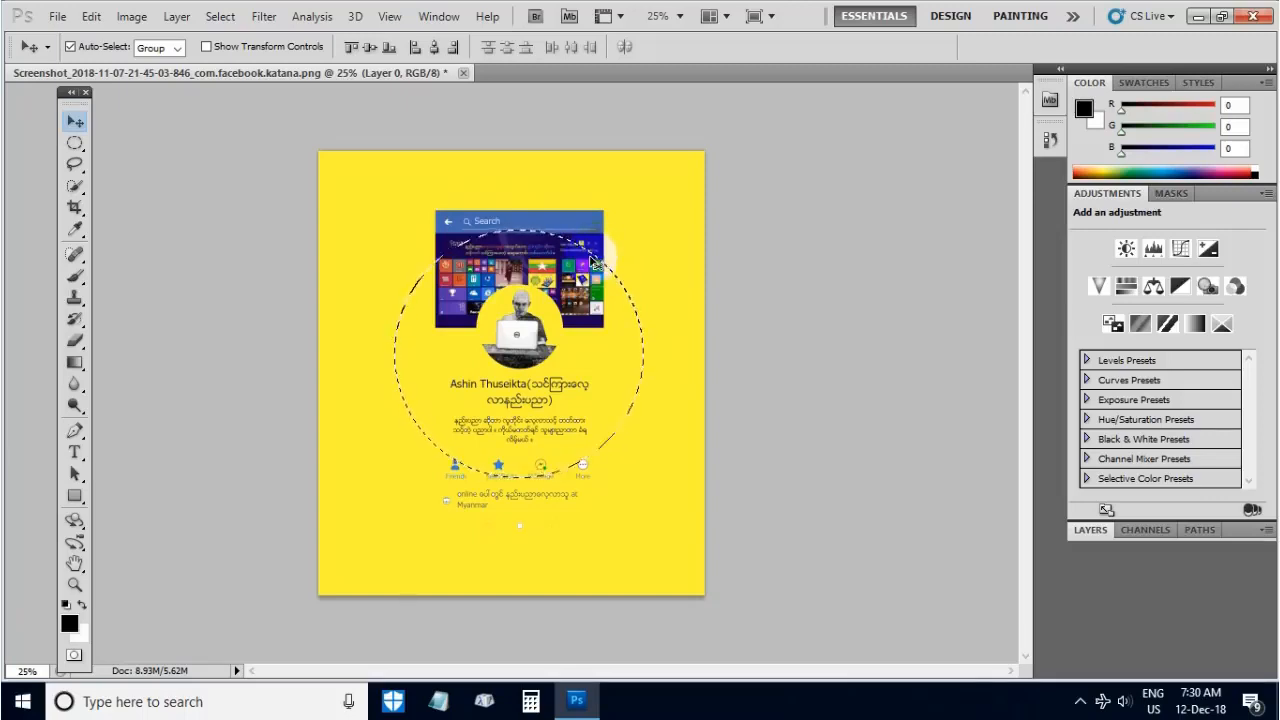
left_click(639, 207)
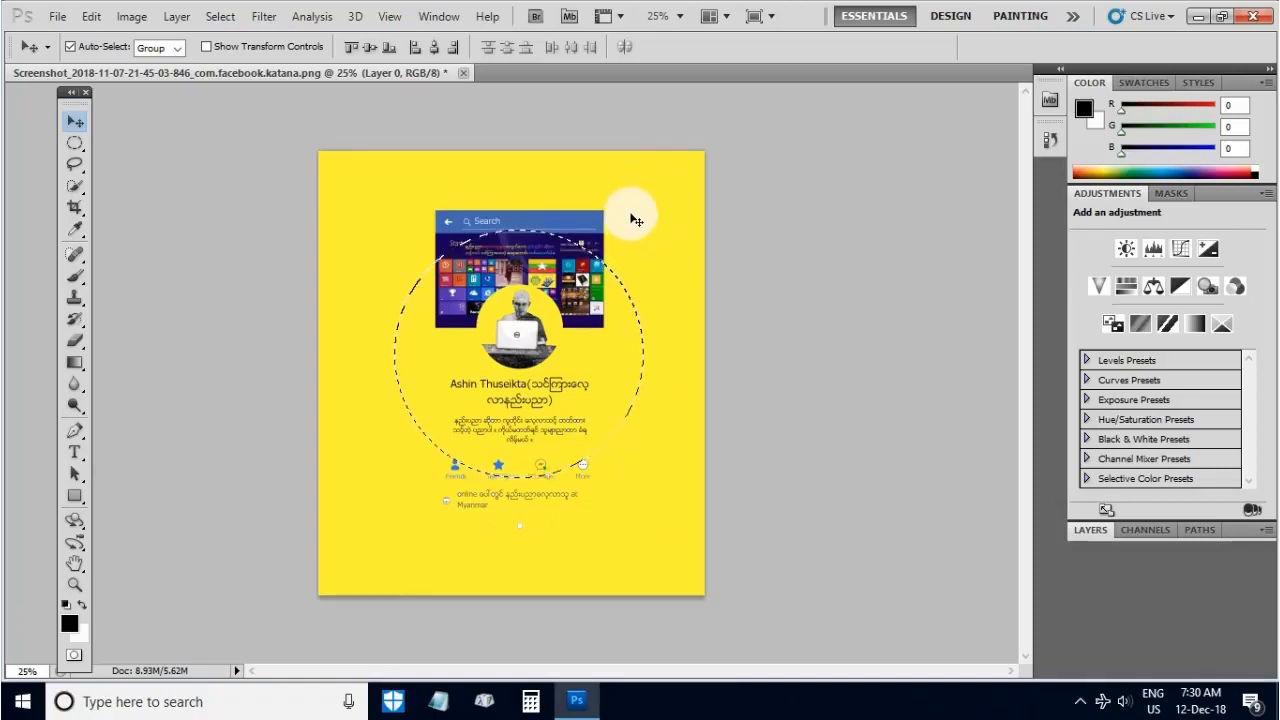
left_click_drag(497, 298, 420, 202)
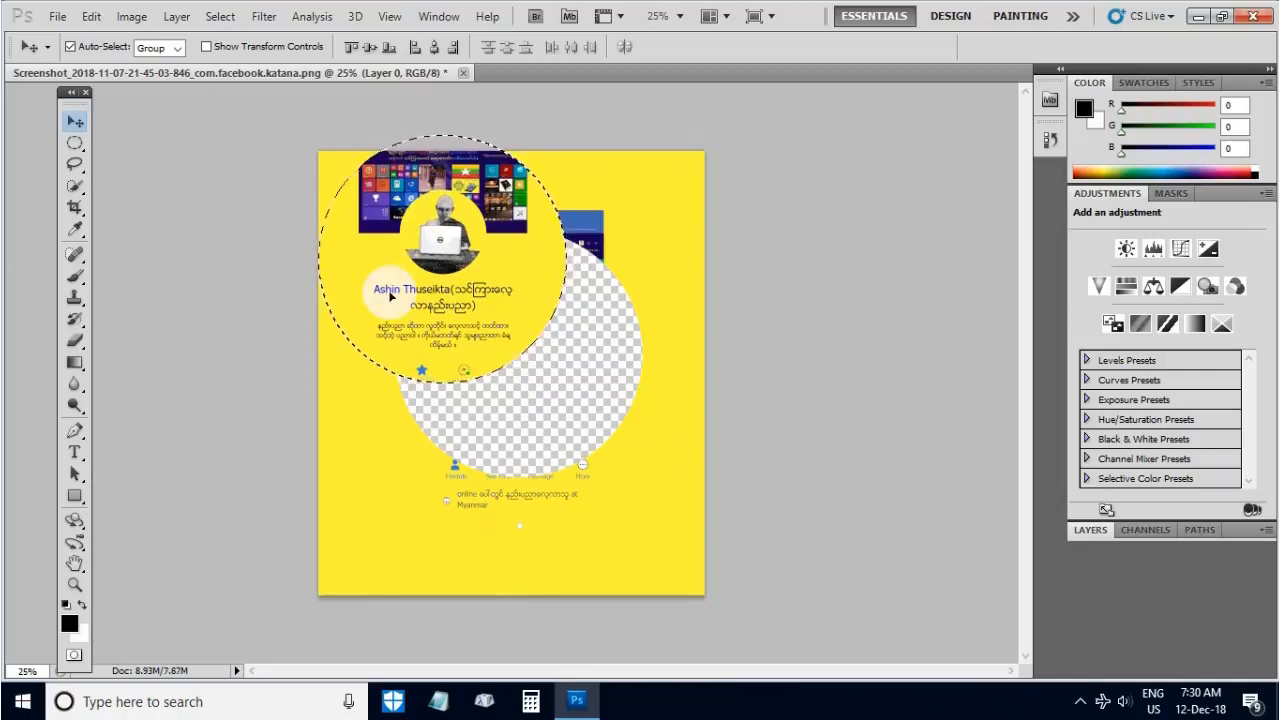
key("ctrl+d")
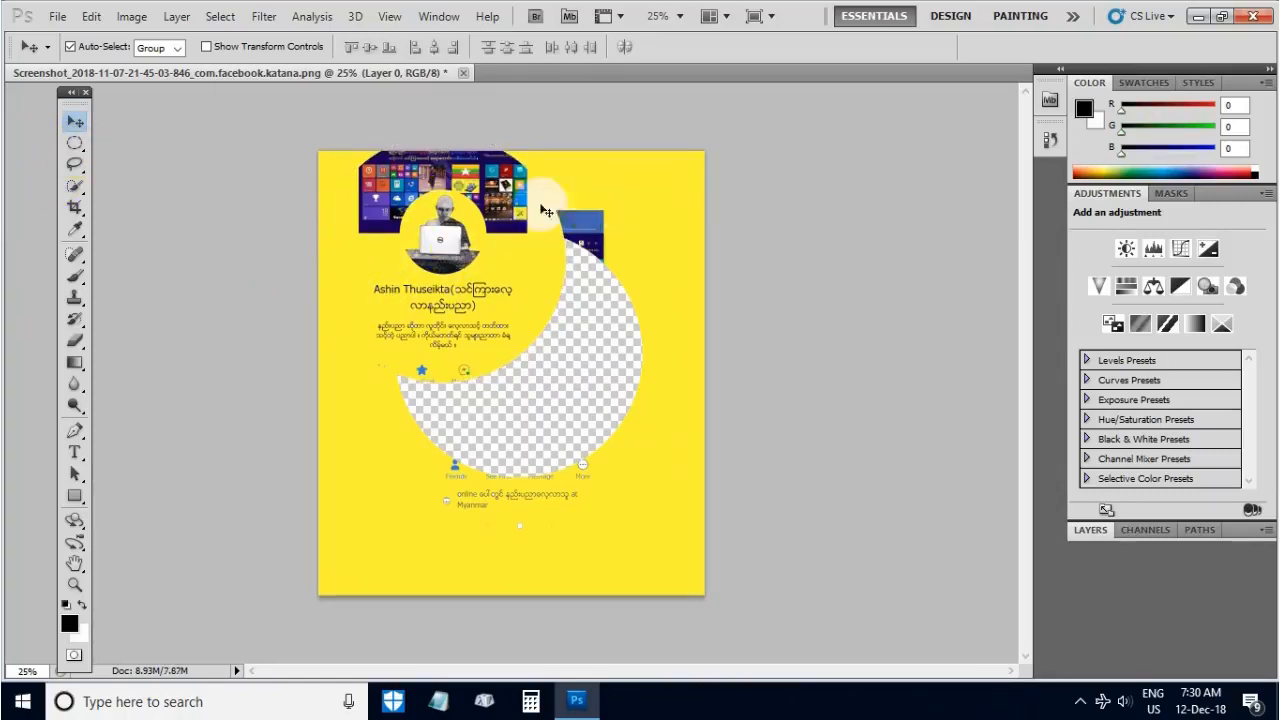
Switch to the Rectangular Marquee Tool and place a small rectangular selection in the blank lower-left area of the image.
left_click(75, 142)
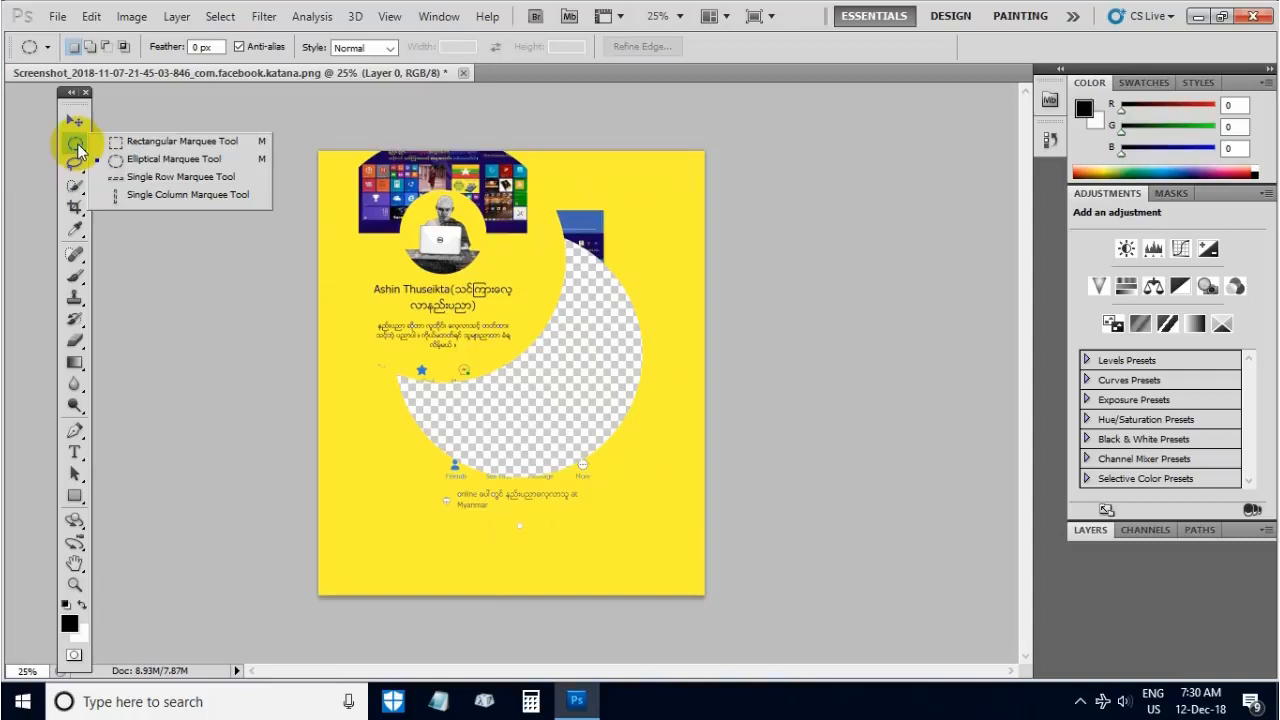
left_click(143, 146)
left_click_drag(570, 182, 400, 506)
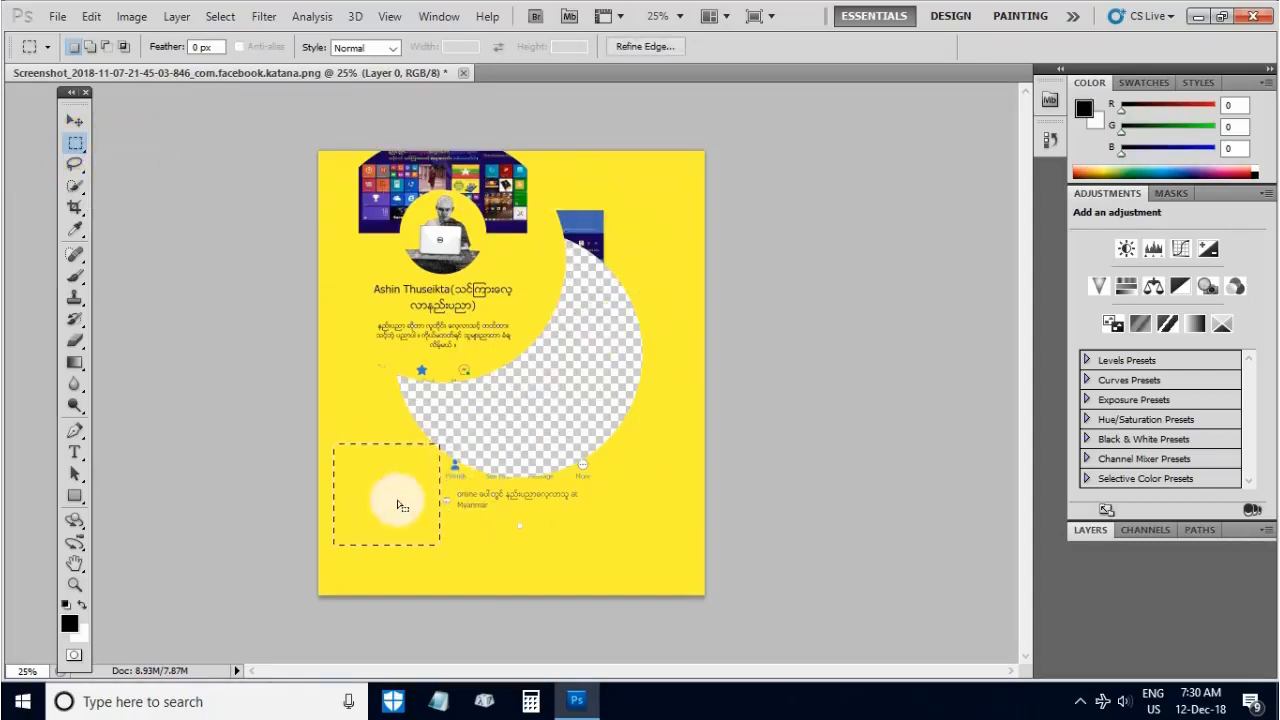
Move the pixels of the lower-left rectangular selection up and right into the transparent area with the Move Tool, and deselect them.
left_click(75, 120)
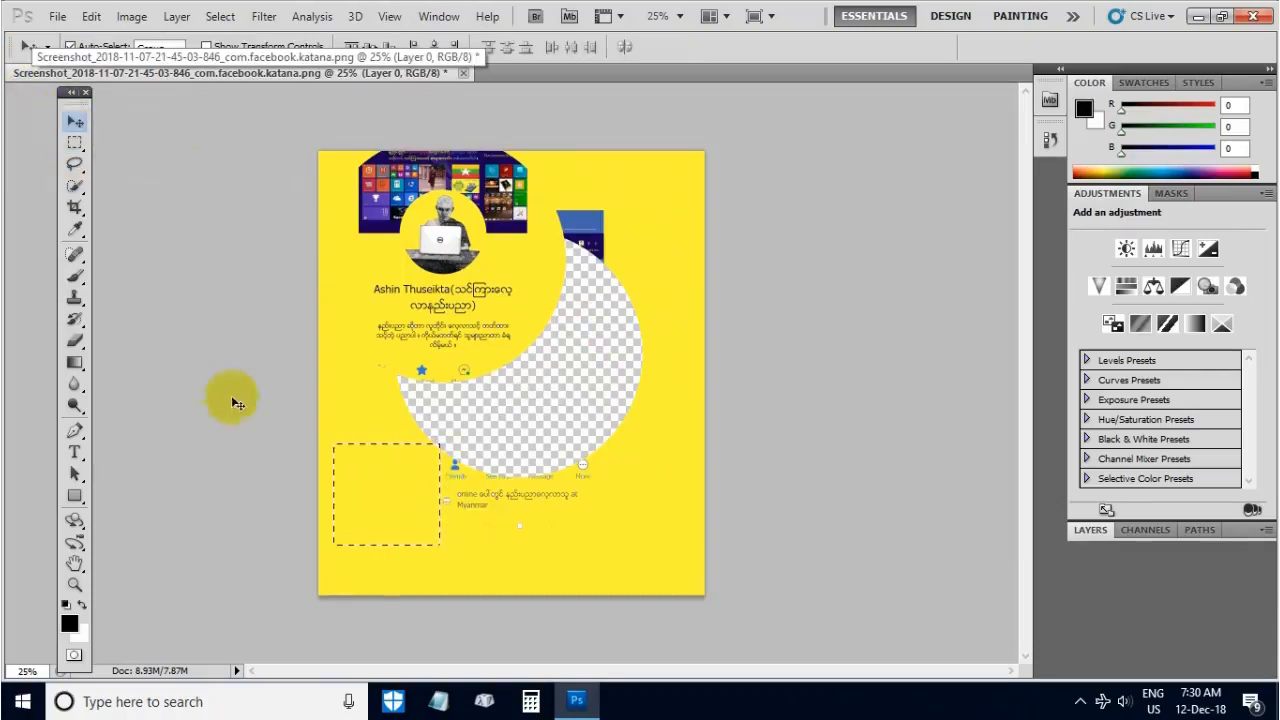
left_click_drag(363, 500, 526, 407)
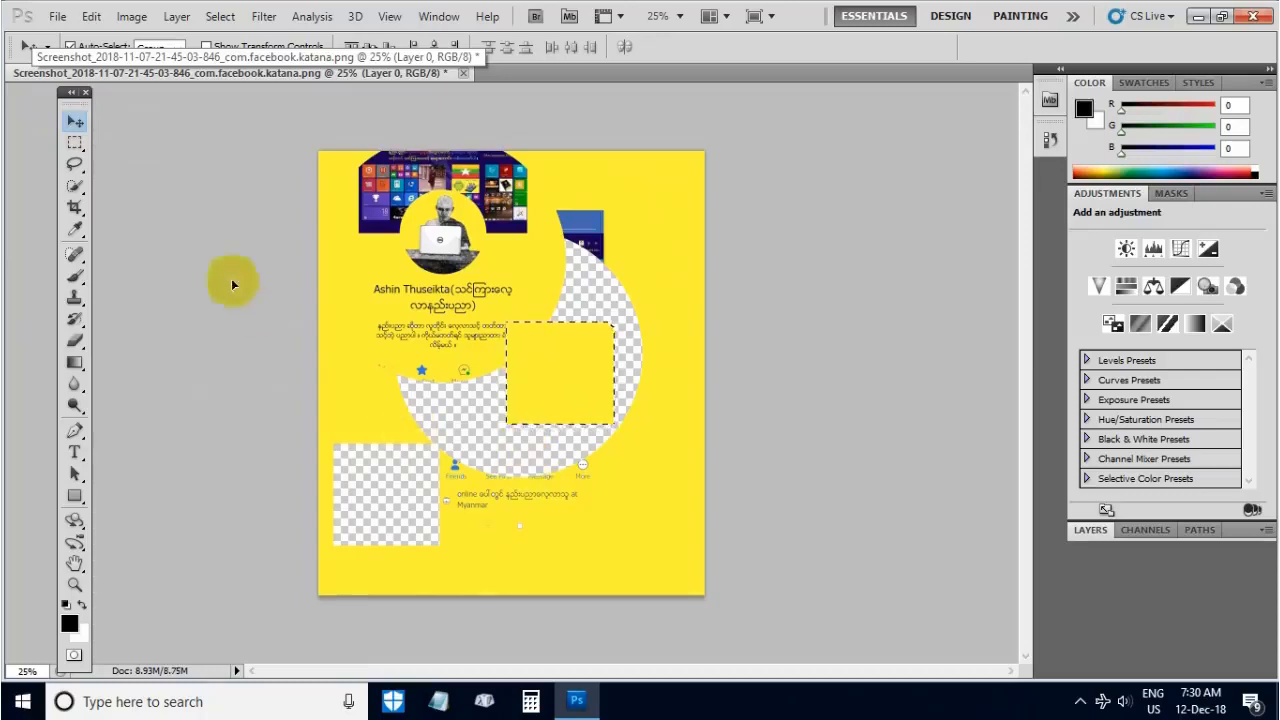
key("ctrl+d")
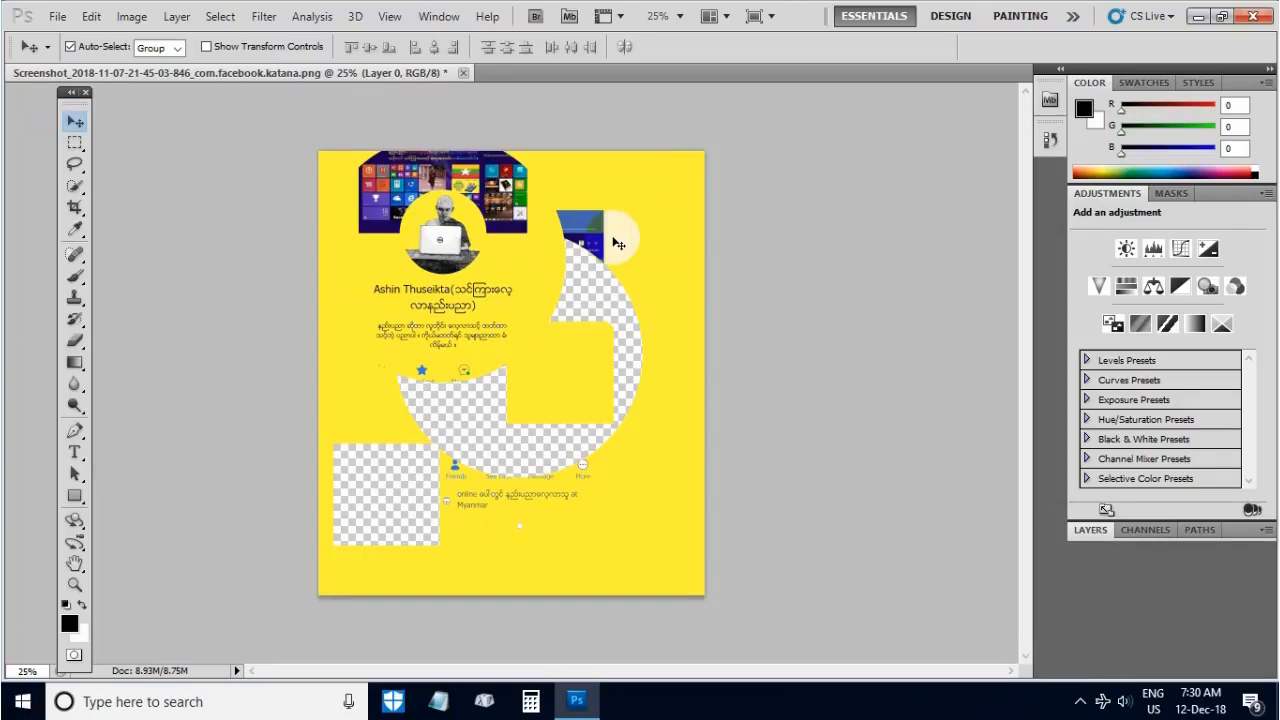
Step back through the history until the rectangular and circular area moves are undone and the circular selection is active on the intact image.
key("ctrl+z")
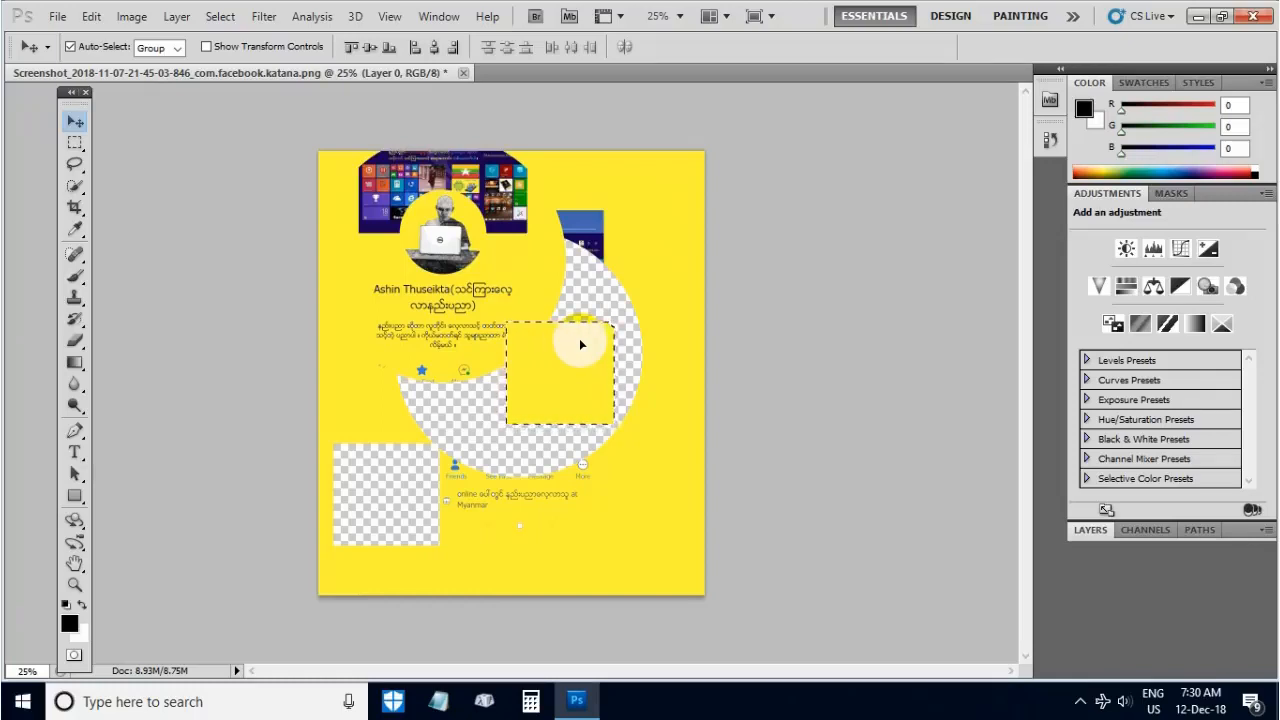
key("ctrl+z")
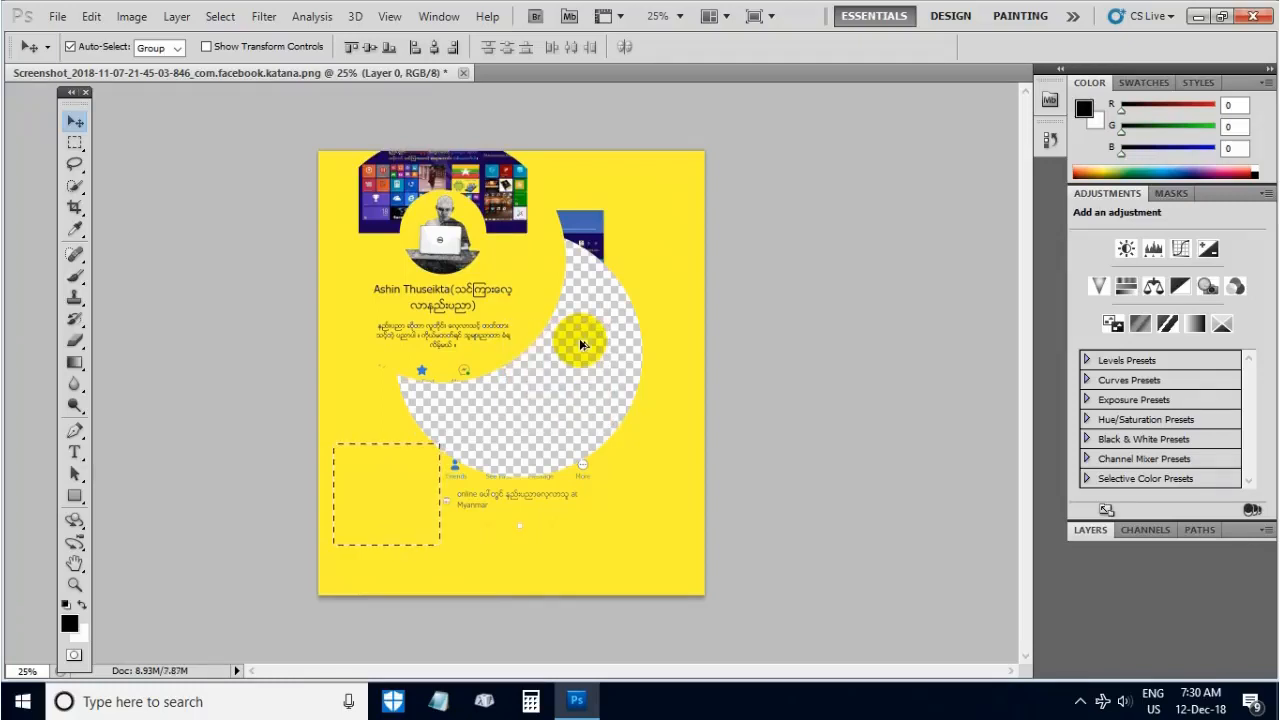
key("ctrl+alt+z")
key("ctrl+alt+z")
key("ctrl+alt+z")
key("ctrl+alt+z")
key("ctrl+alt+z")
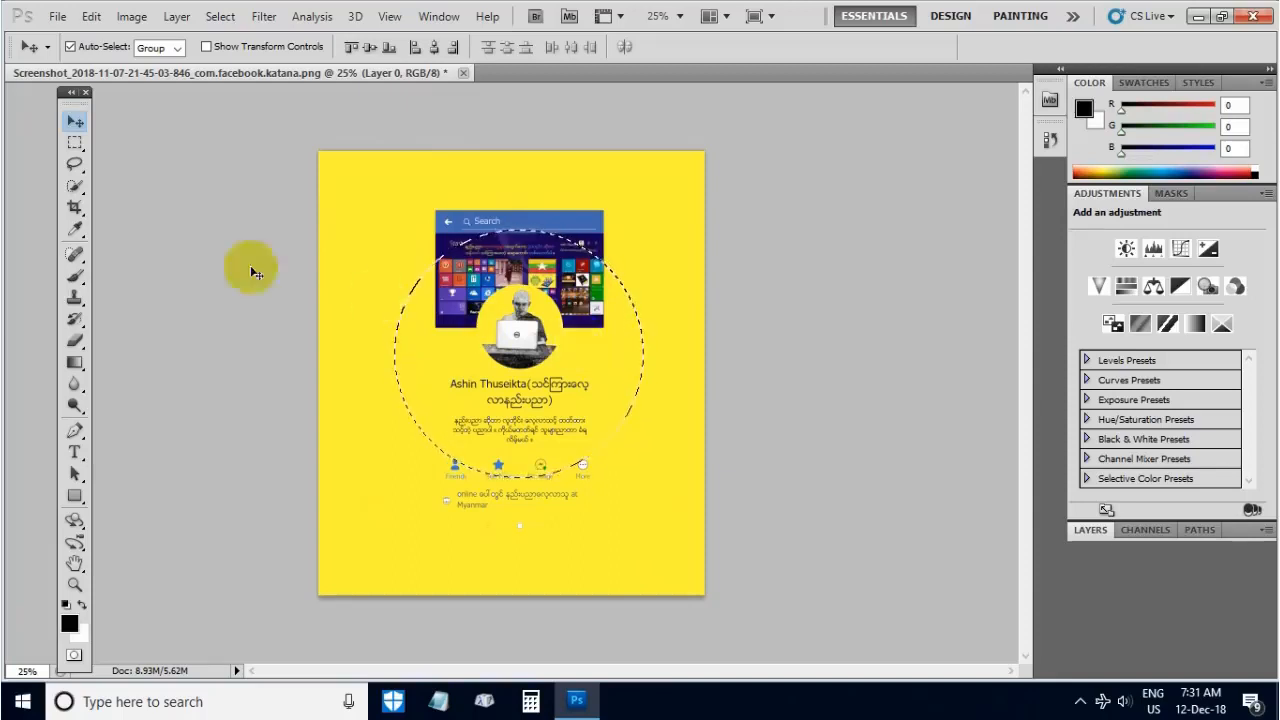
Open the Performance preferences and set History States to 50.
left_click(92, 17)
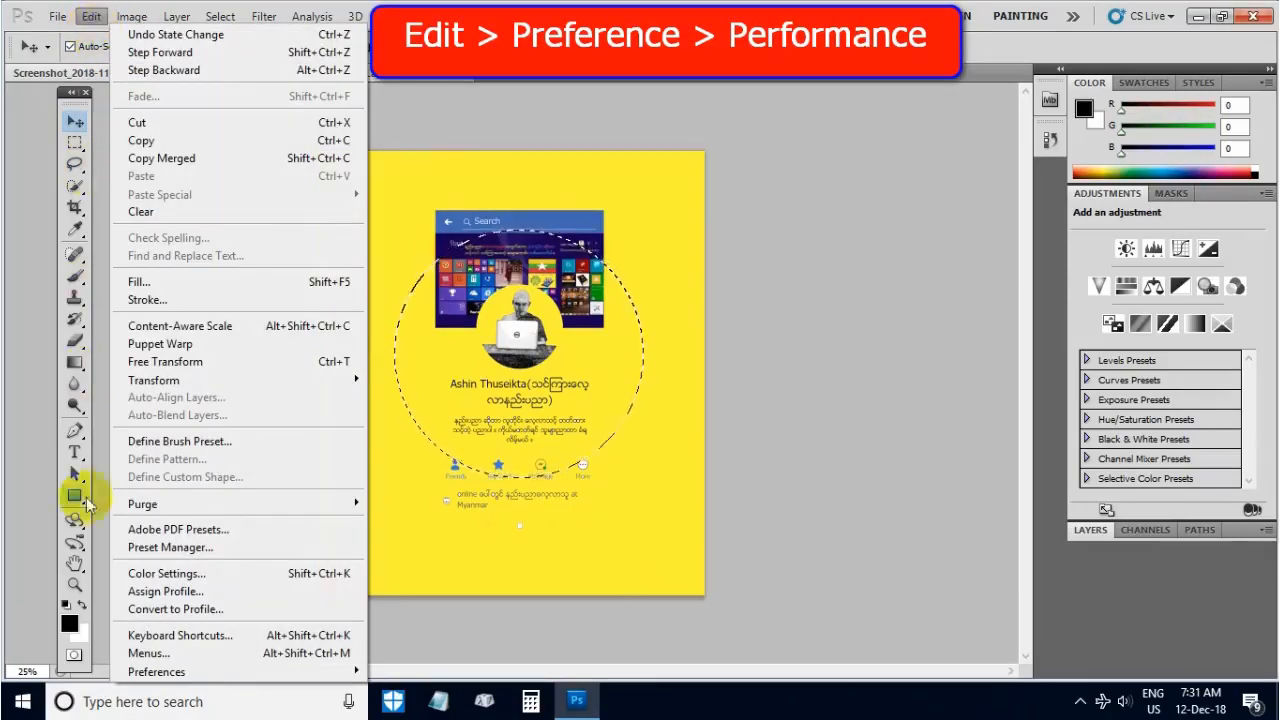
mouse_move(155, 678)
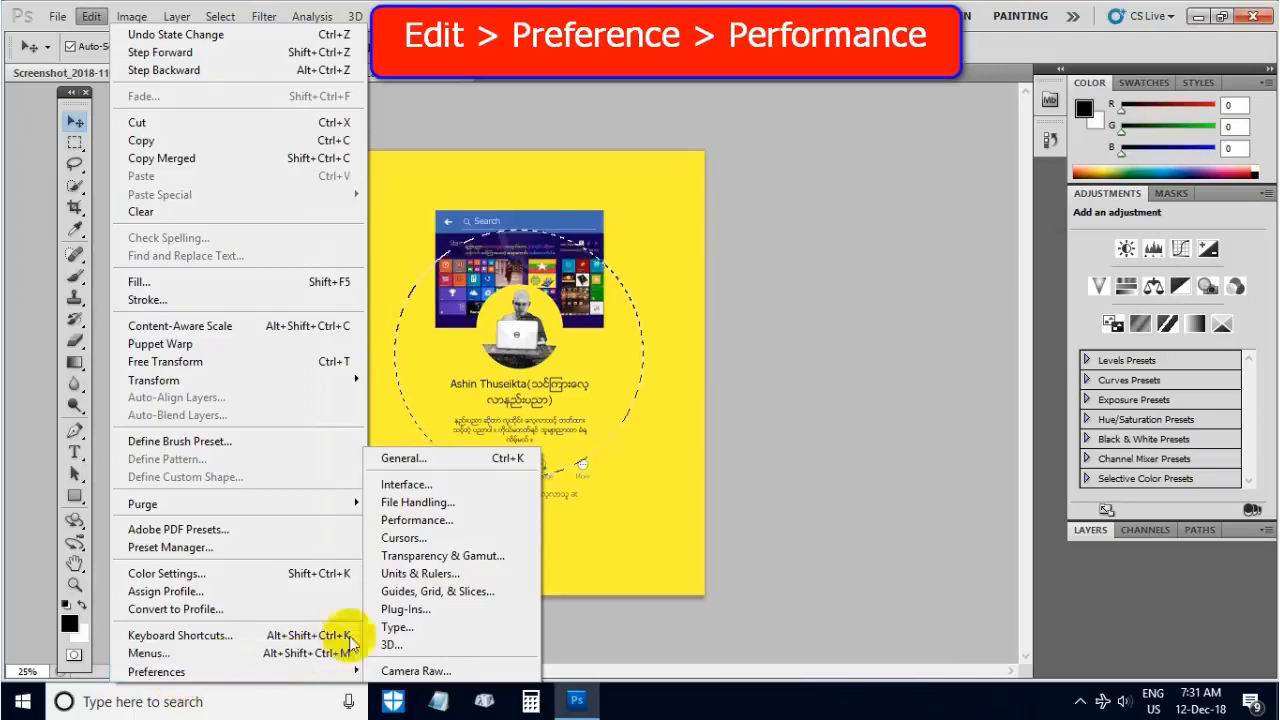
mouse_move(313, 675)
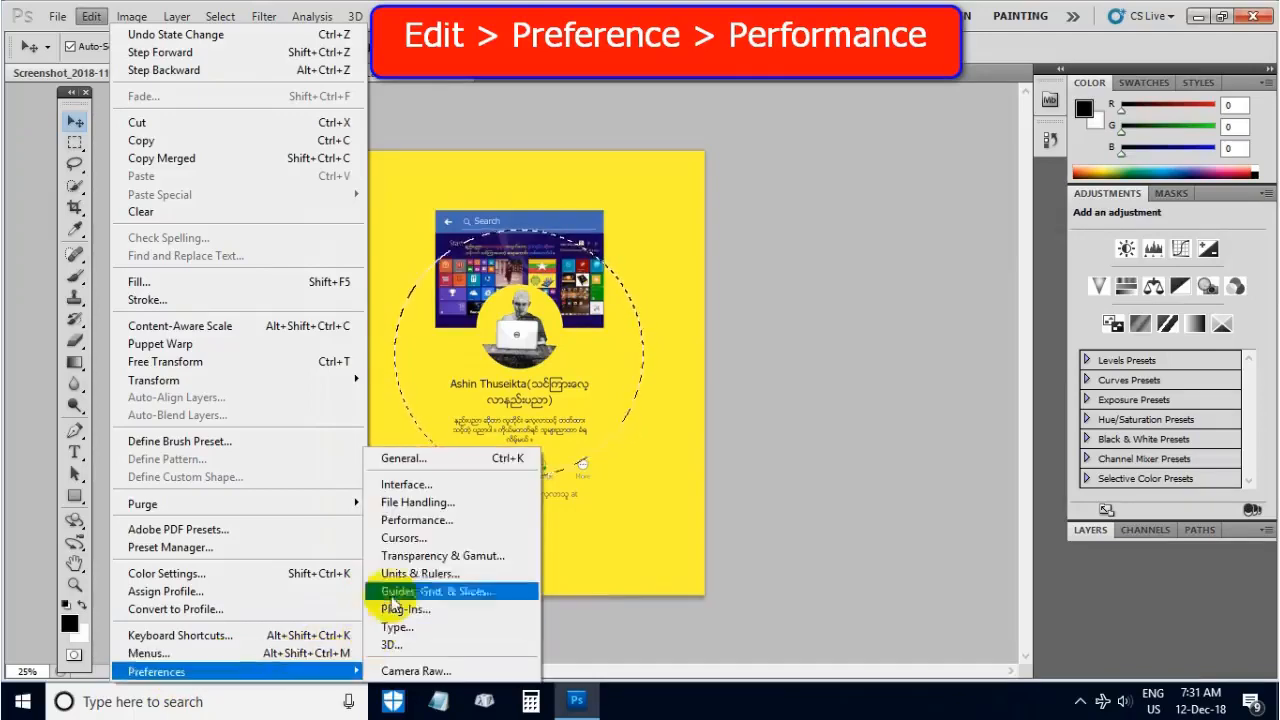
left_click(406, 521)
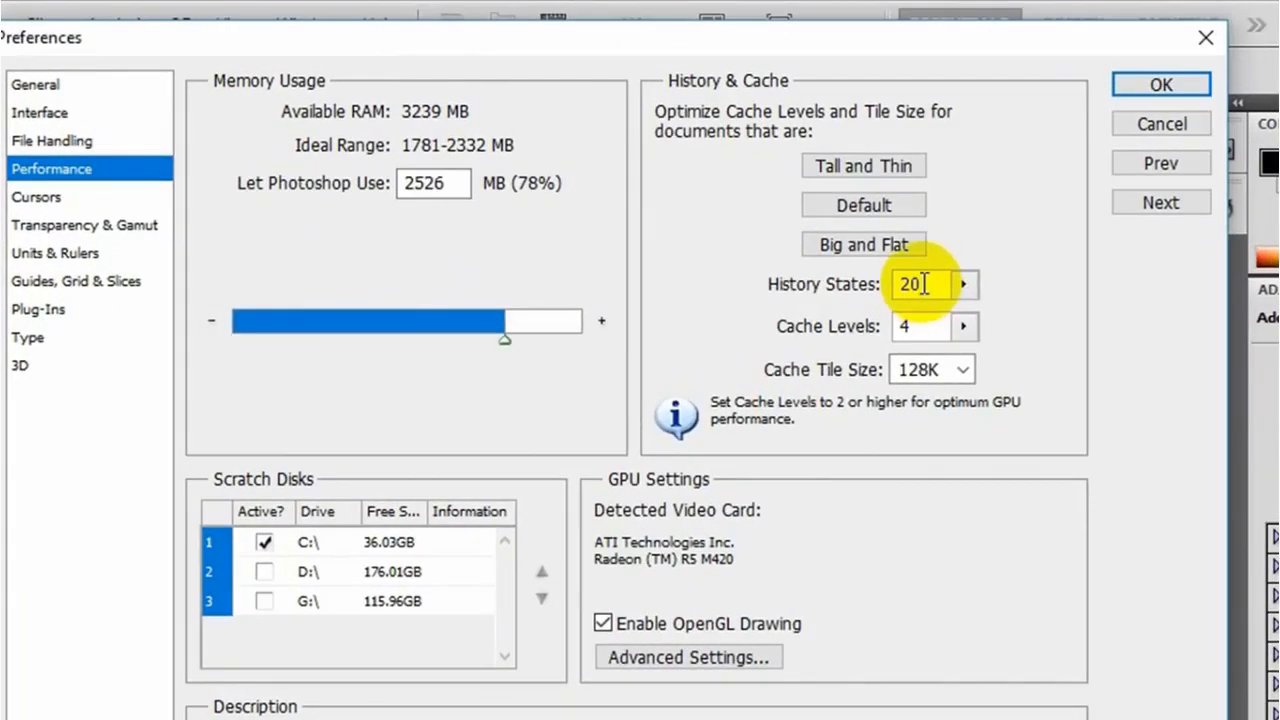
left_click_drag(925, 284, 890, 284)
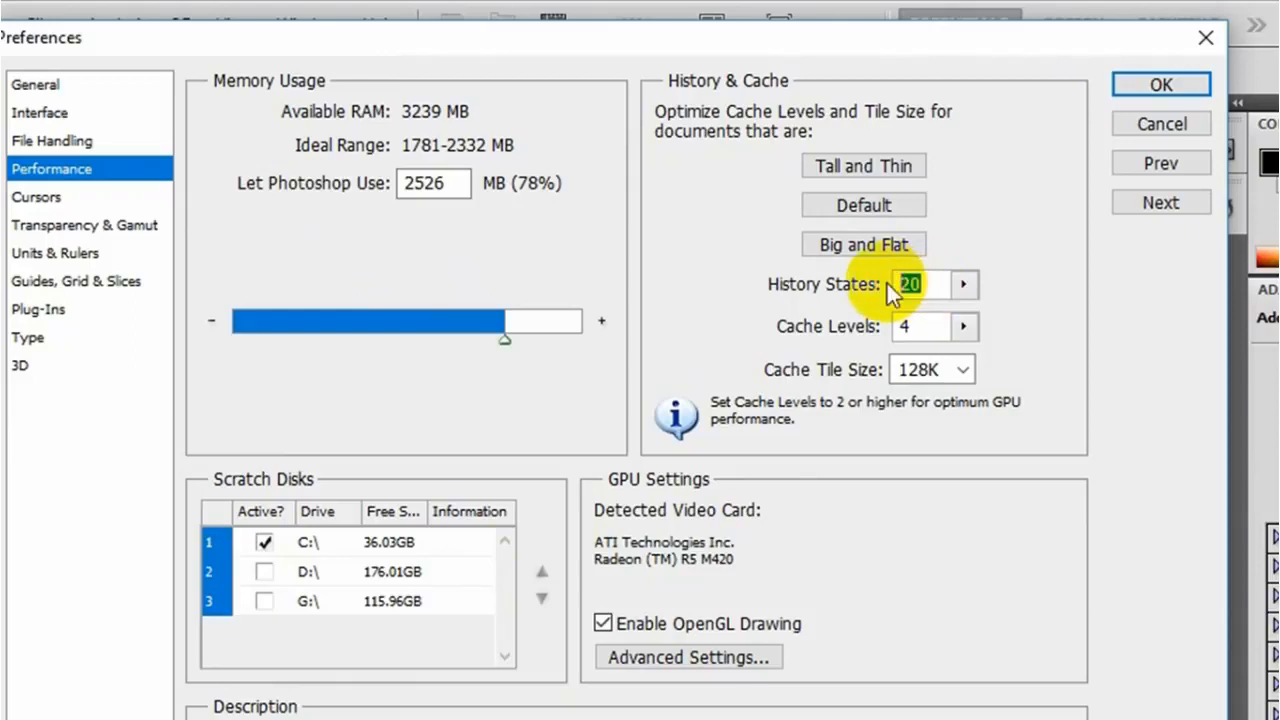
type("50")
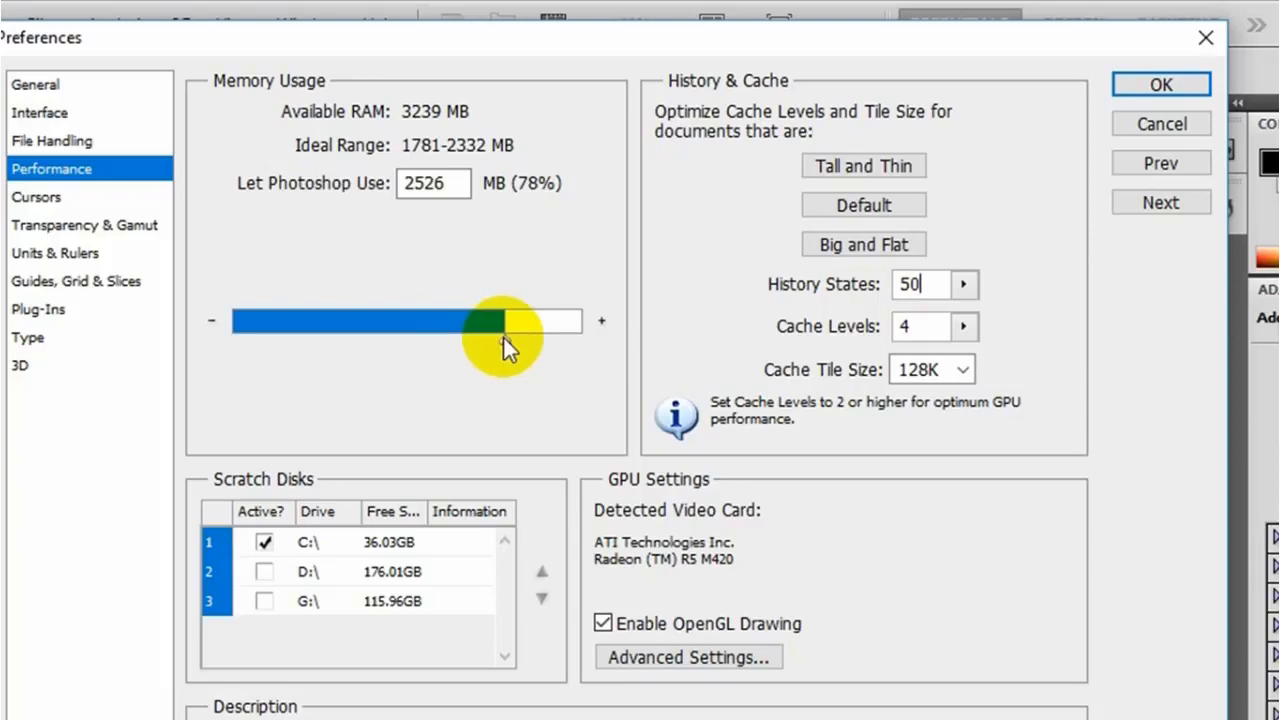
Try several memory allocations for Photoshop, settle on 2745 MB, and apply the preferences.
left_click_drag(503, 337, 546, 327)
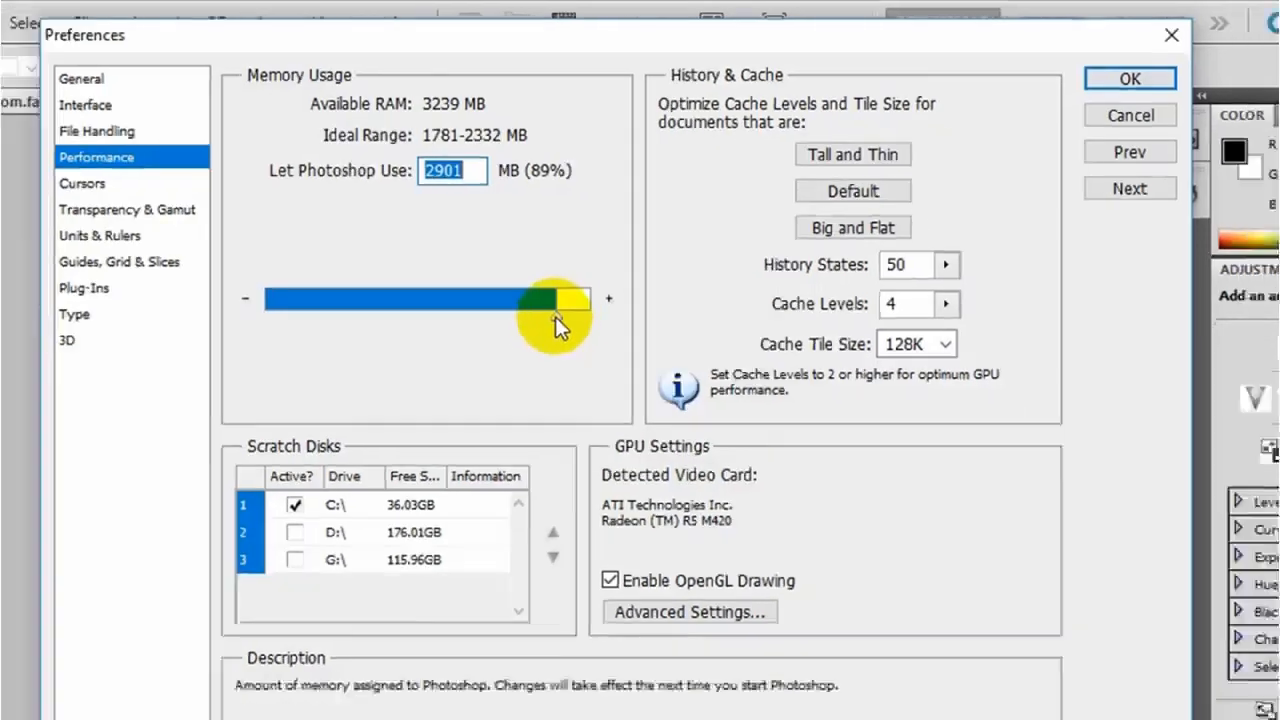
left_click_drag(546, 341, 528, 341)
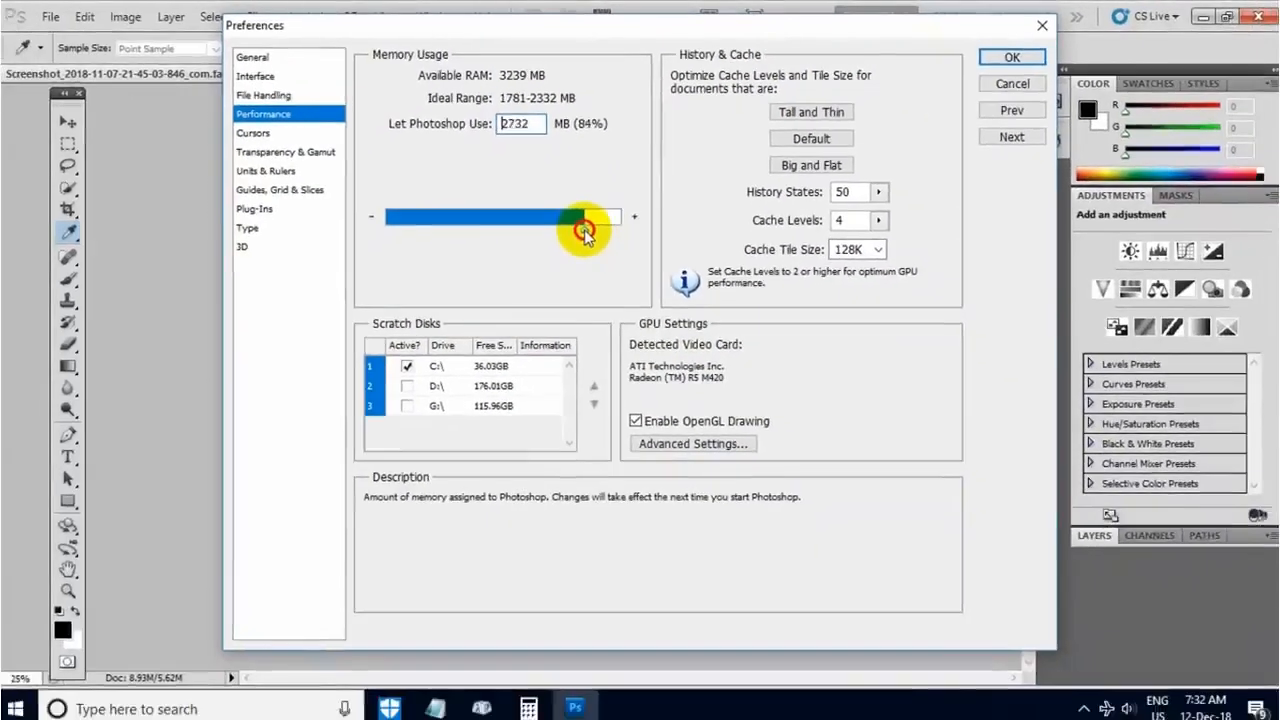
left_click_drag(585, 232, 549, 234)
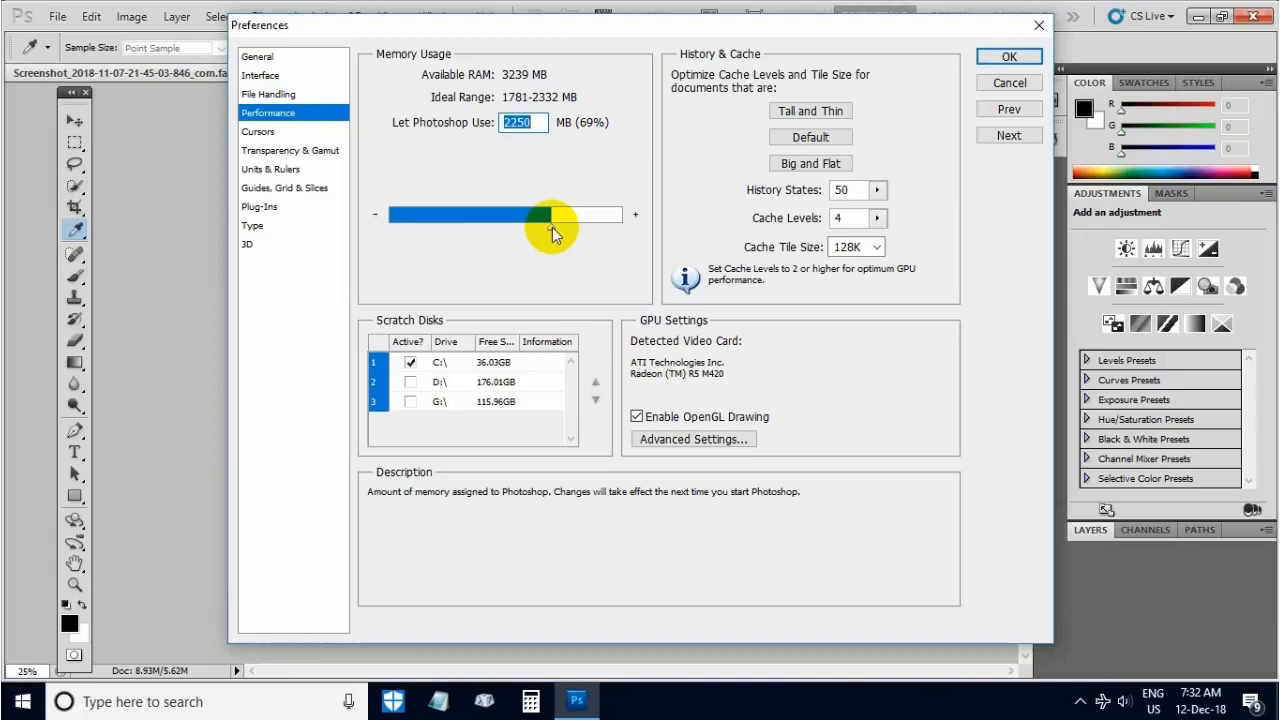
left_click_drag(552, 227, 586, 231)
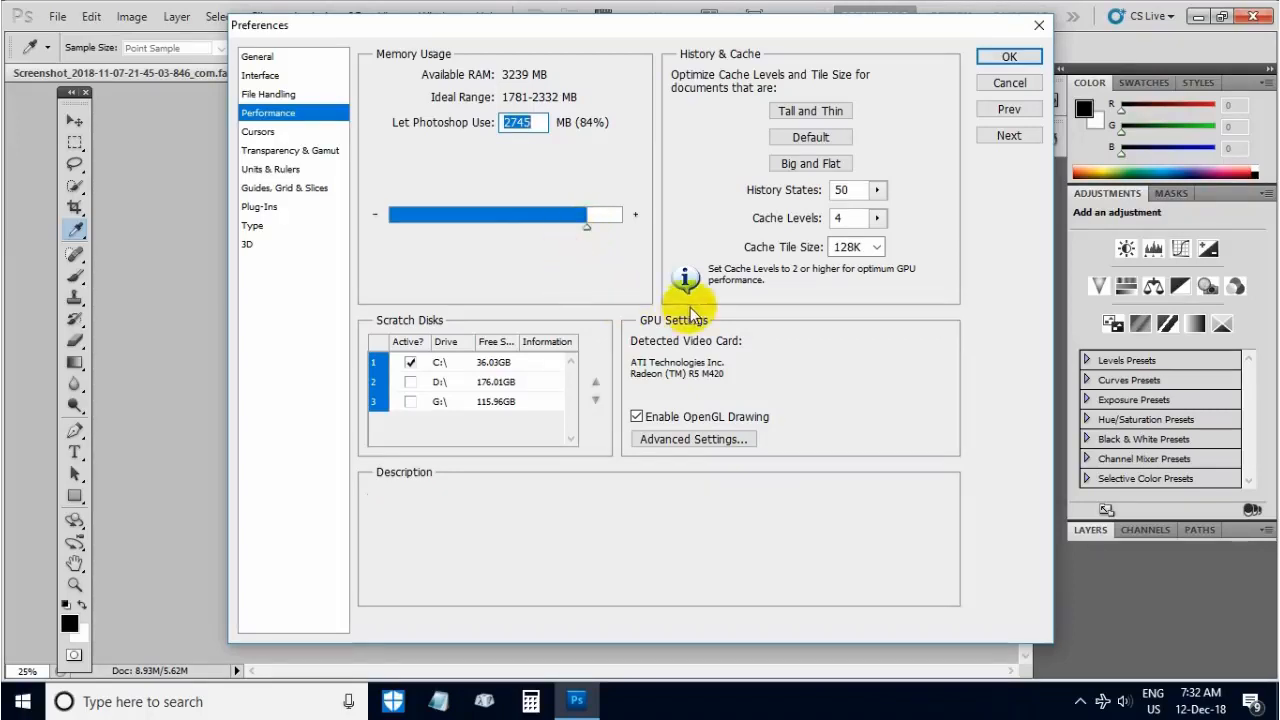
left_click(1008, 58)
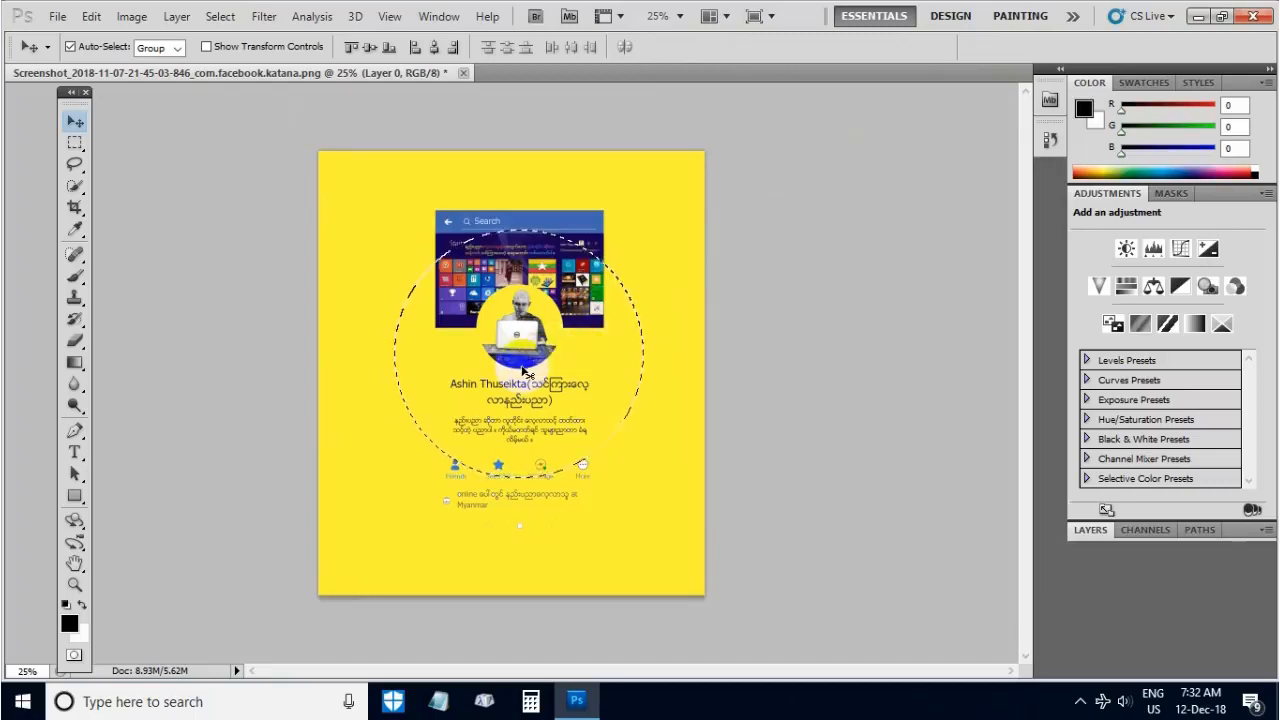
Deselect the circular selection, activate the Zoom Tool and switch it between zoom-in and zoom-out modes.
key("ctrl+d")
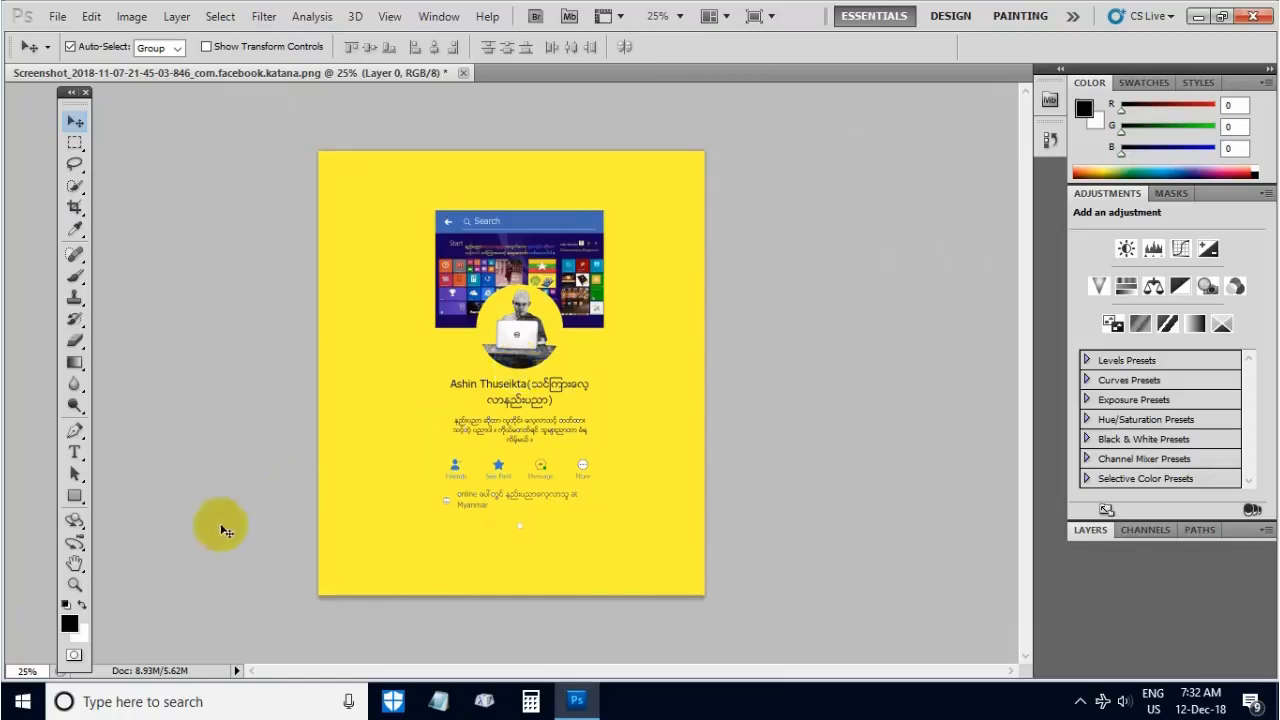
left_click(74, 585)
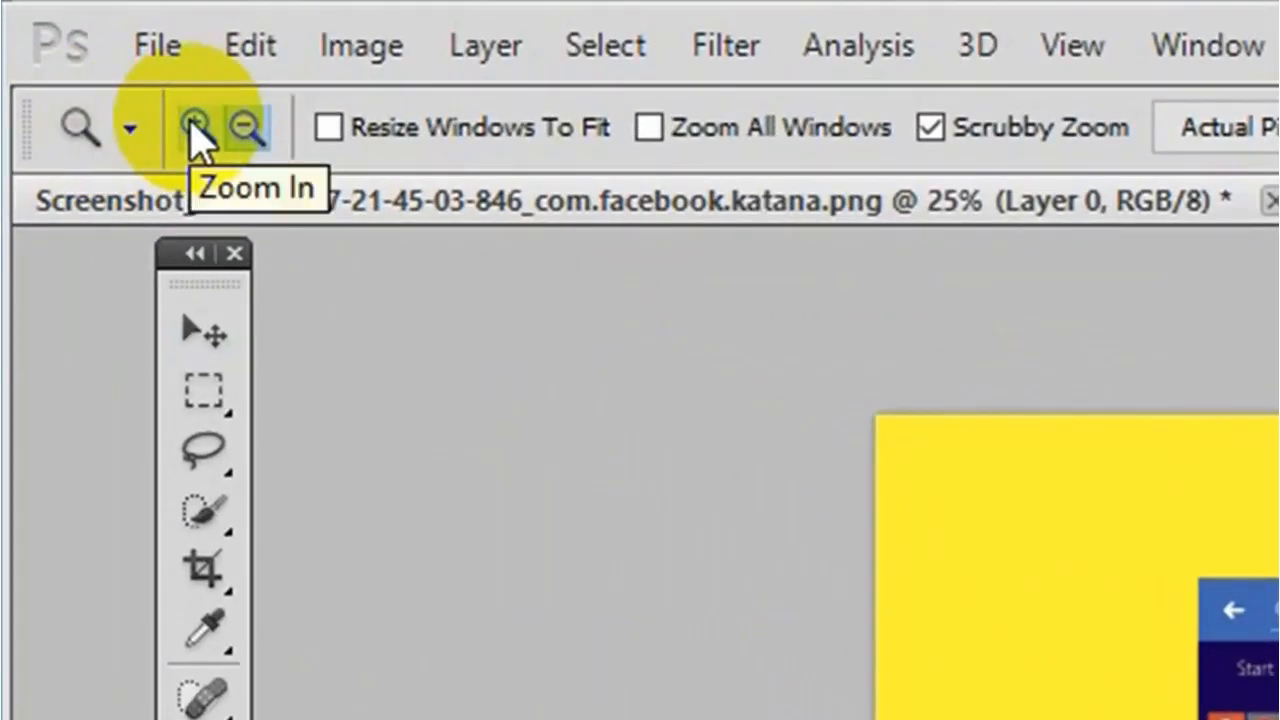
left_click(197, 138)
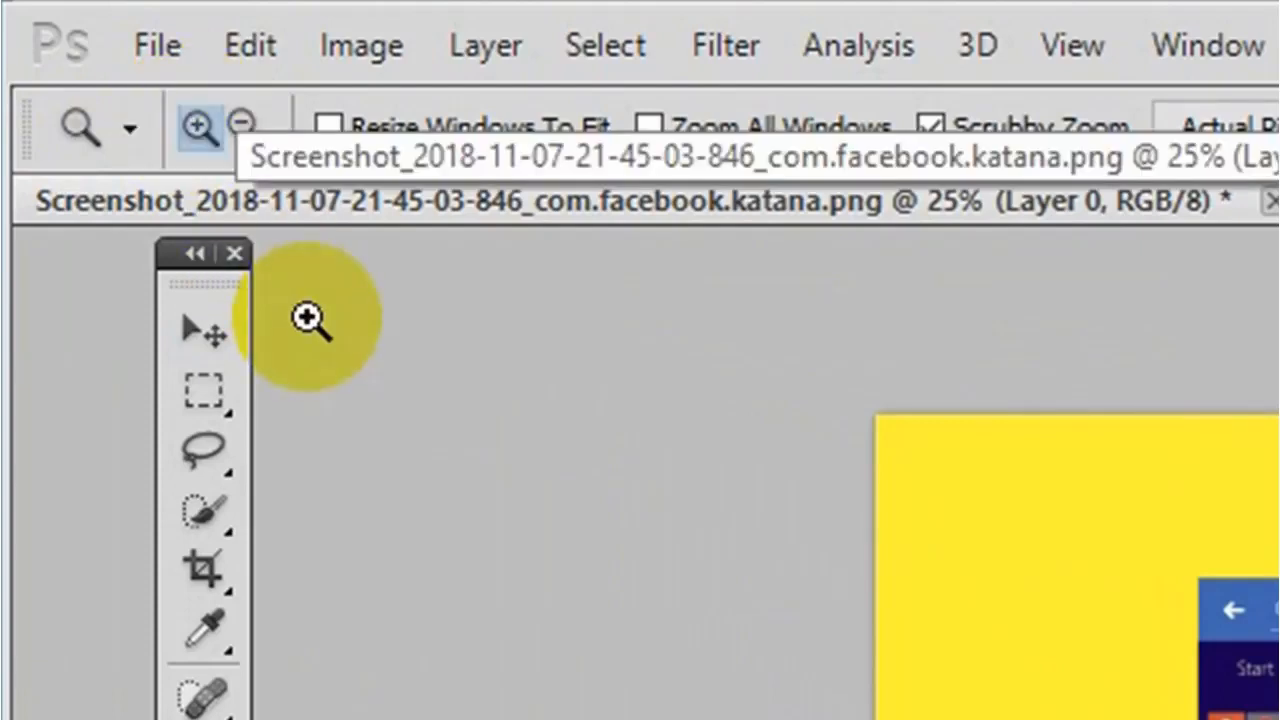
left_click(258, 140)
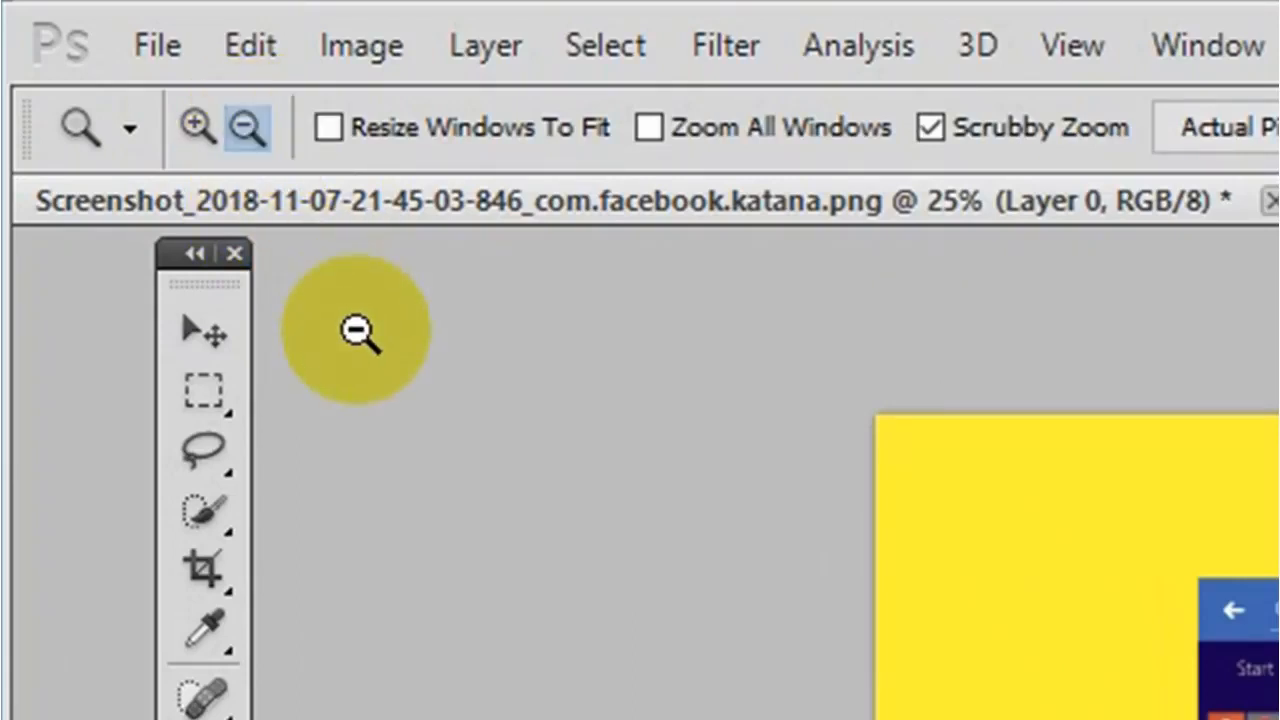
Set the Zoom Tool to zoom in and magnify the image around the laptop portrait to 66.7%.
left_click(199, 128)
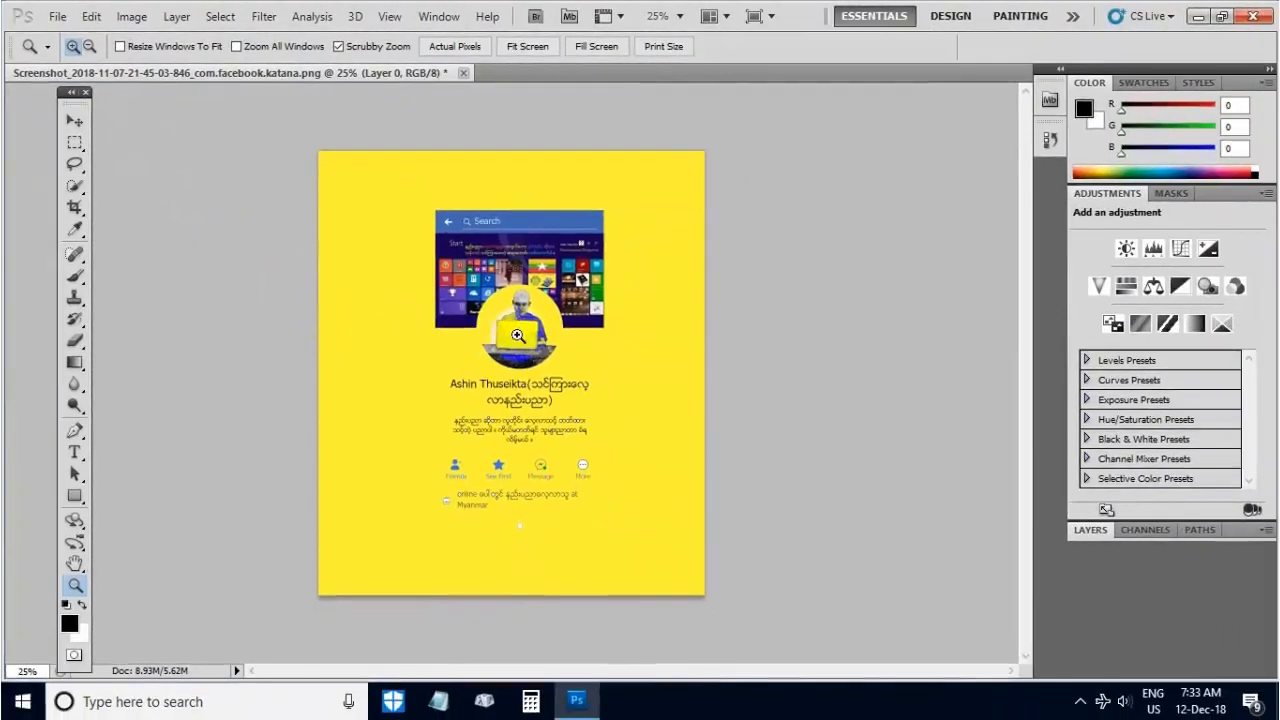
left_click(517, 335)
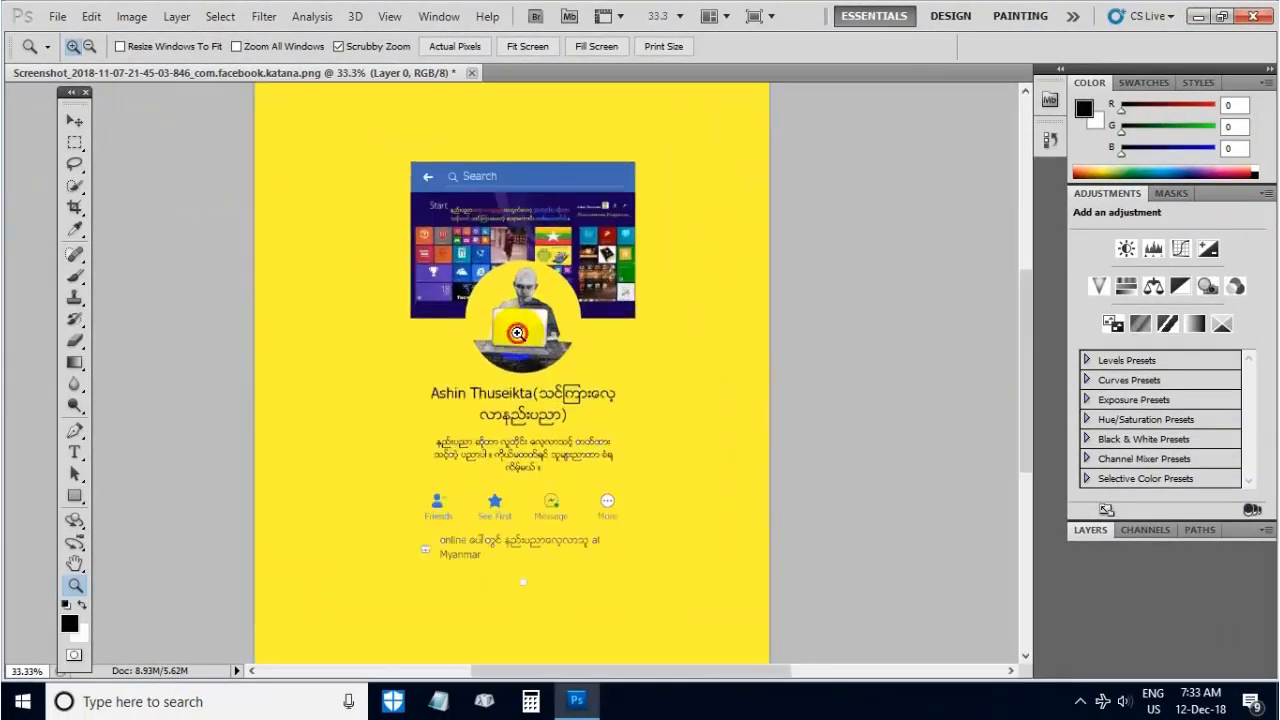
left_click(517, 333)
left_click(522, 331)
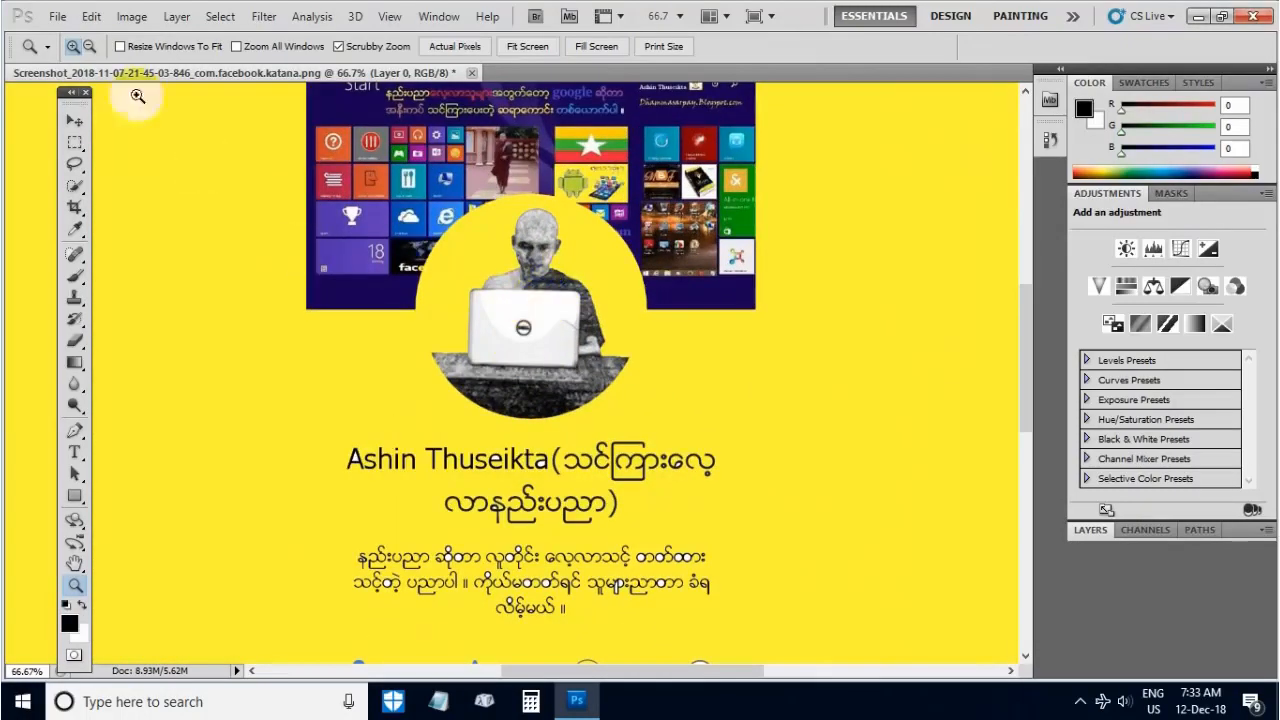
Set the Zoom Tool to zoom out and reduce the image view to 25%.
left_click(89, 47)
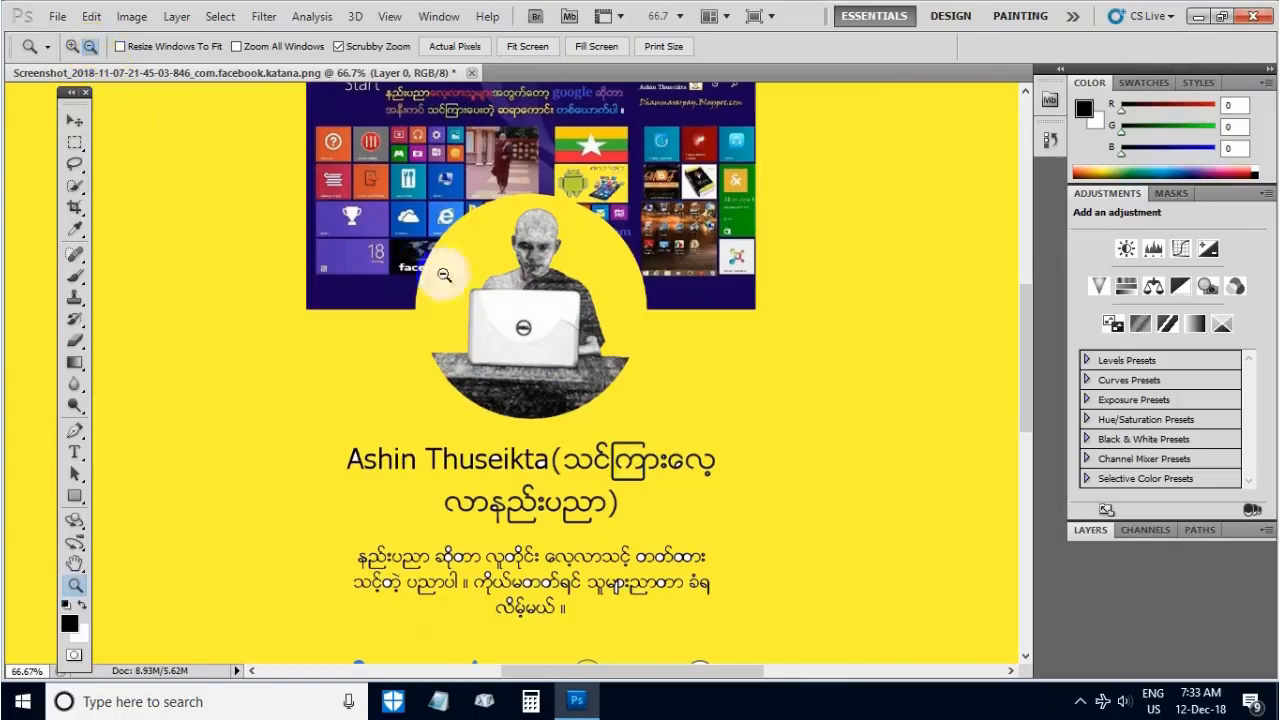
left_click(523, 328)
left_click(524, 326)
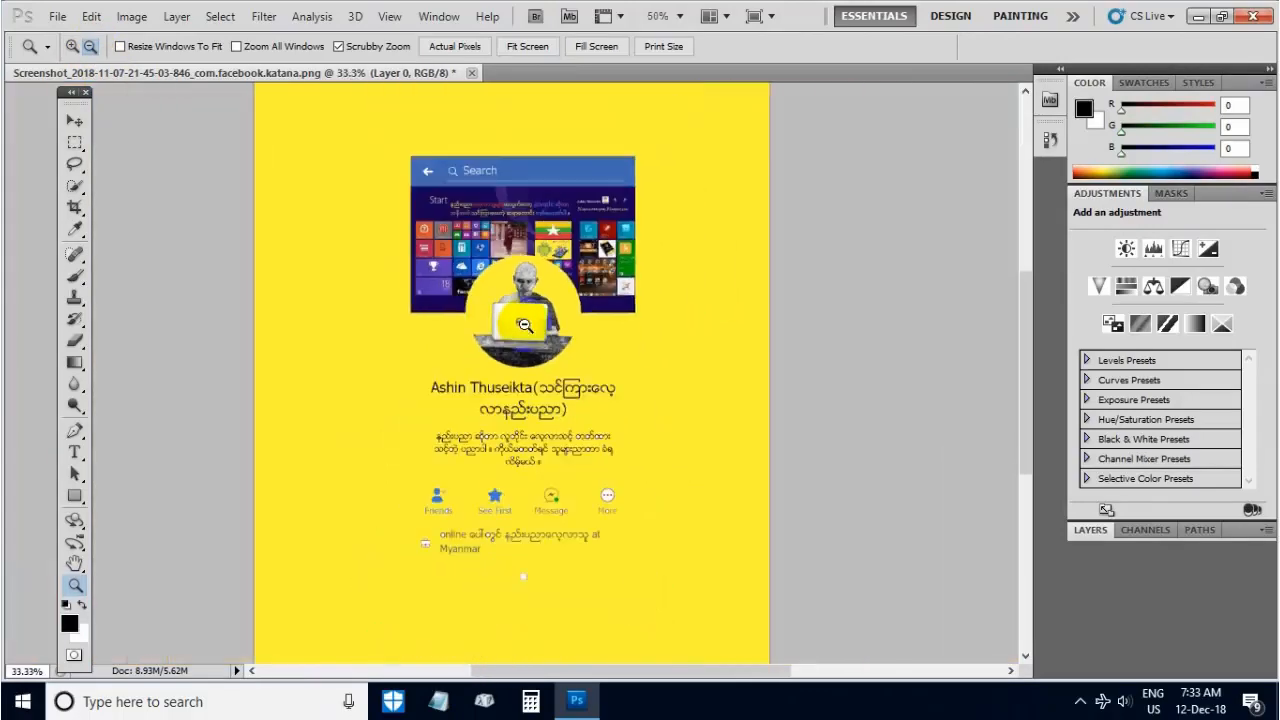
left_click(524, 326)
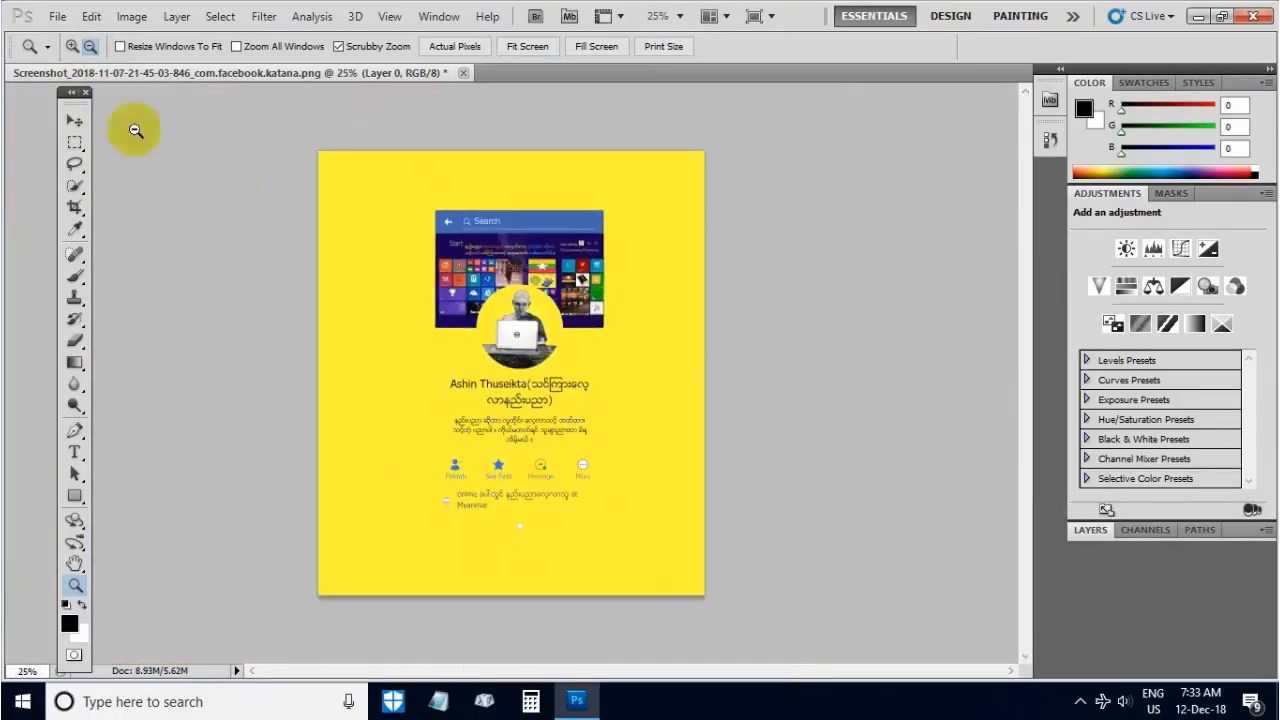
Return the Zoom Tool to zoom-in mode and magnify the laptop in the portrait beyond 50%.
left_click(72, 47)
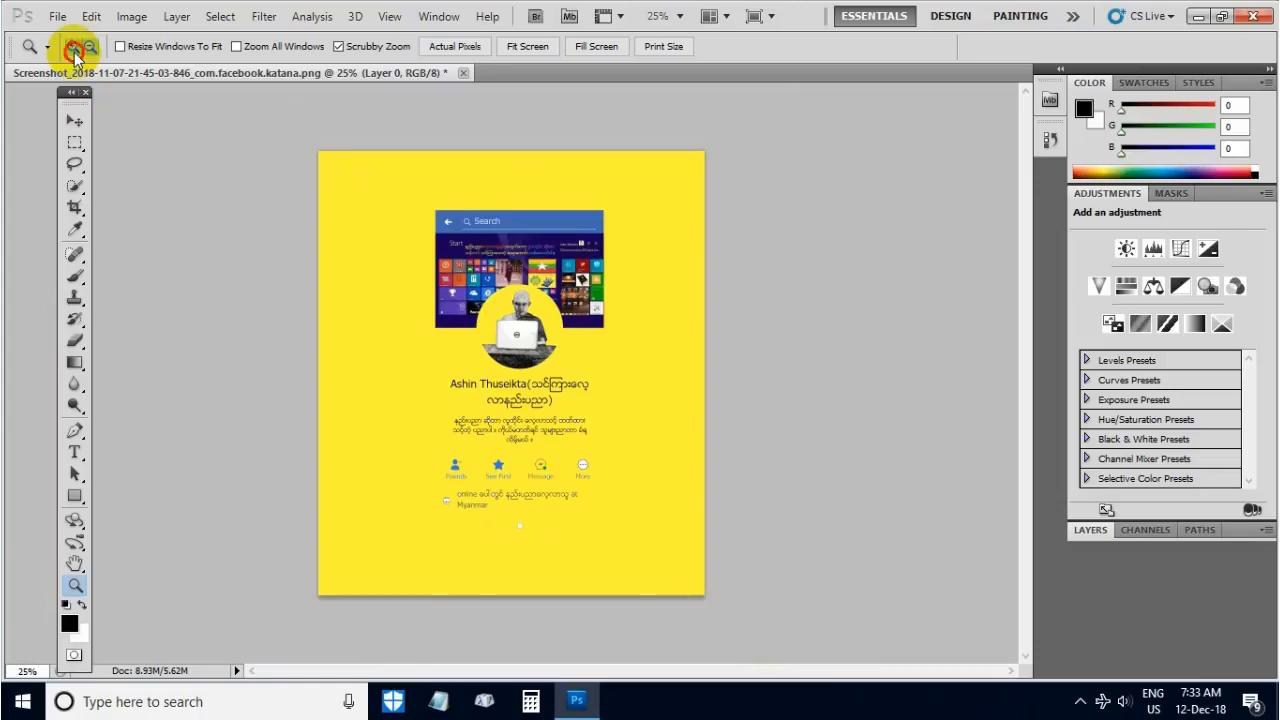
left_click(514, 341)
left_click(514, 340)
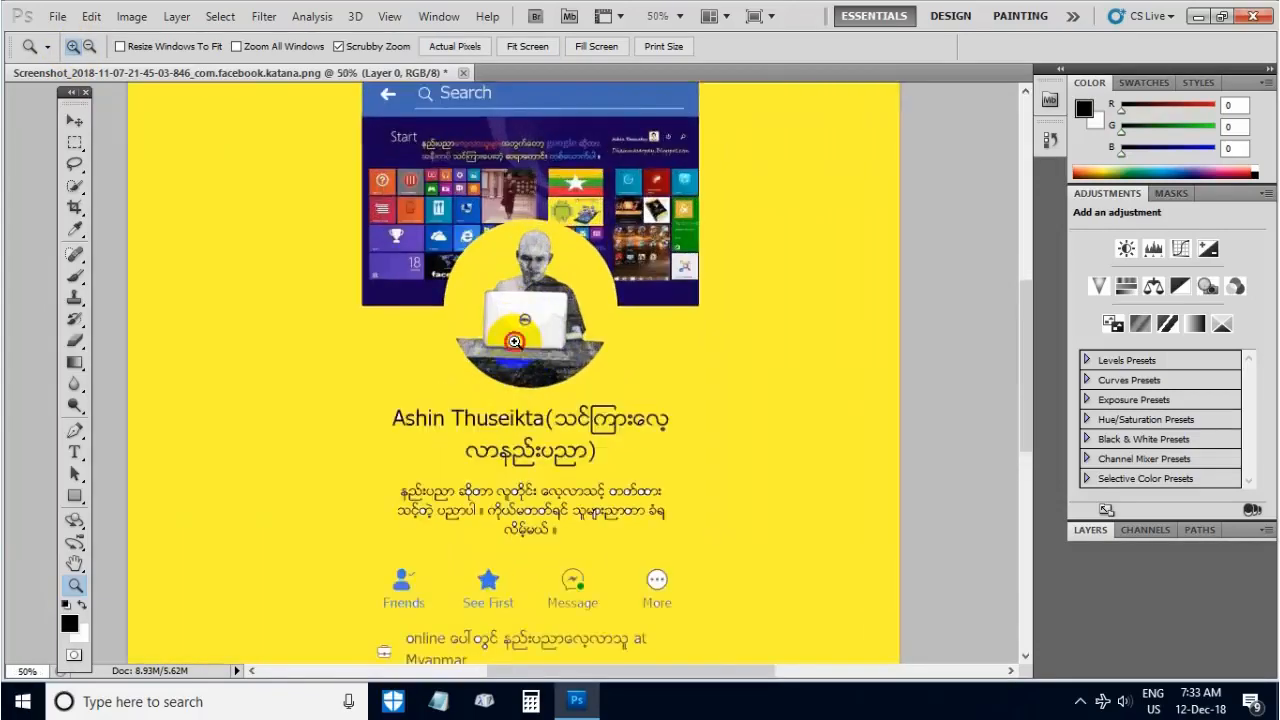
left_click(530, 325)
left_click(532, 320)
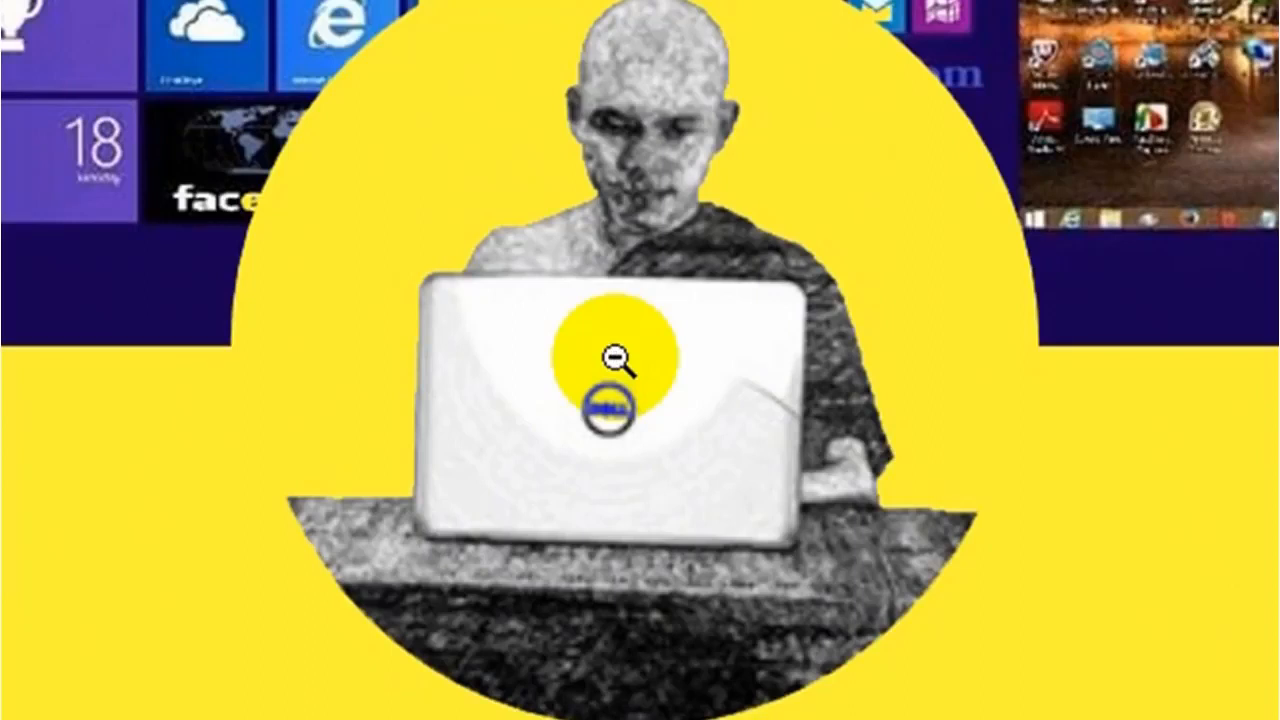
Zoom the image back out to 25% by temporarily reversing the Zoom Tool while it stays in zoom-in mode.
left_click(617, 360, "alt")
left_click(617, 360, "alt")
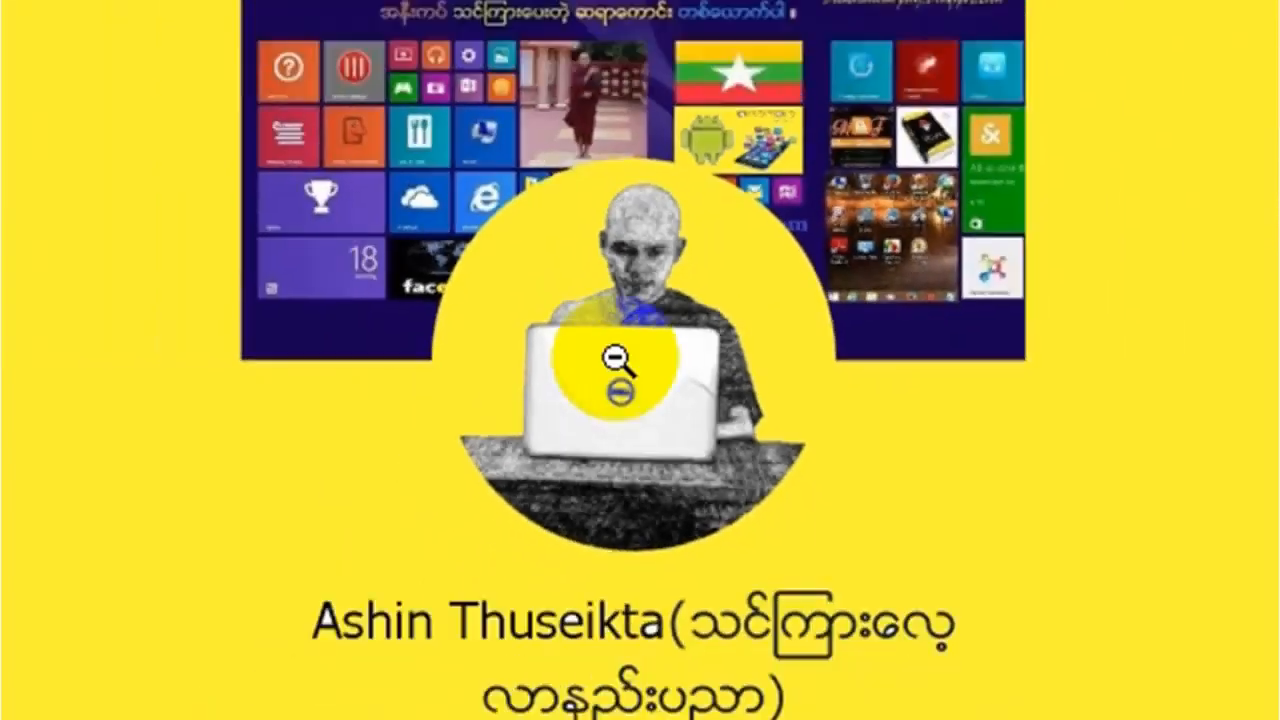
left_click(617, 361, "alt")
left_click(617, 360, "alt")
left_click(617, 360, "alt")
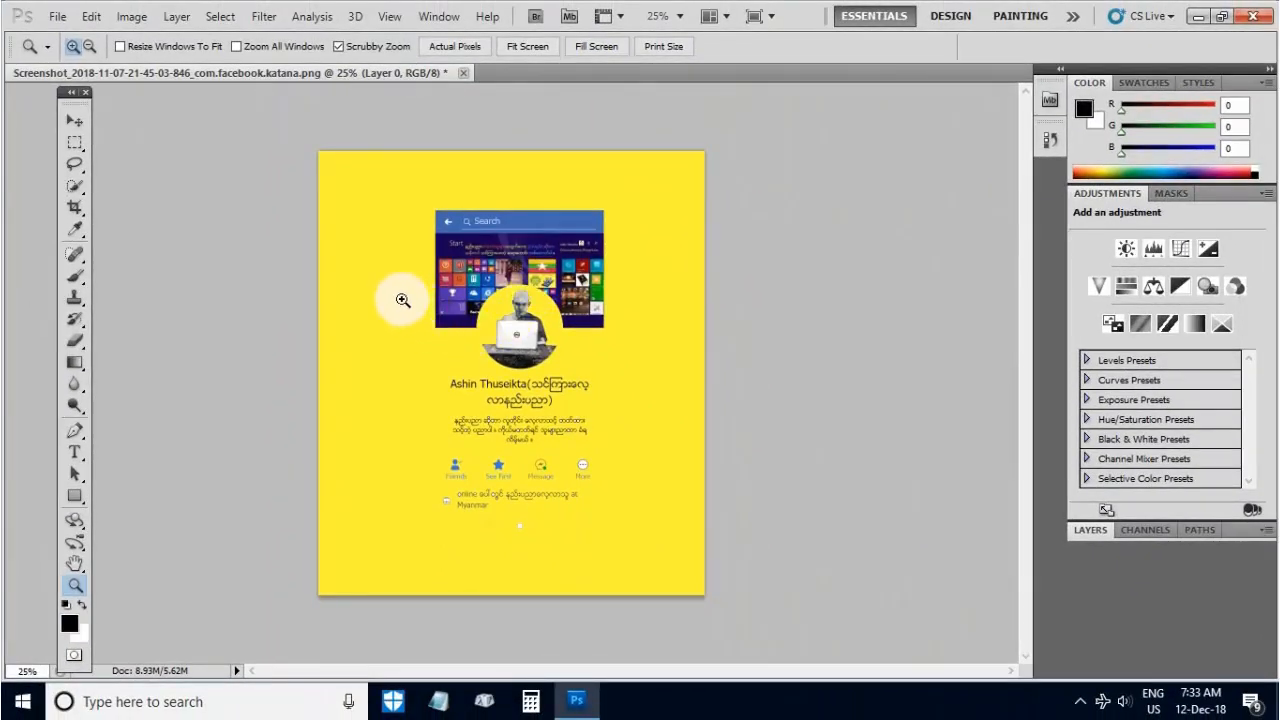
Zoom in to 50% beside the tile picture, and zoom out again with the temporarily reversed Zoom Tool.
left_click(403, 300)
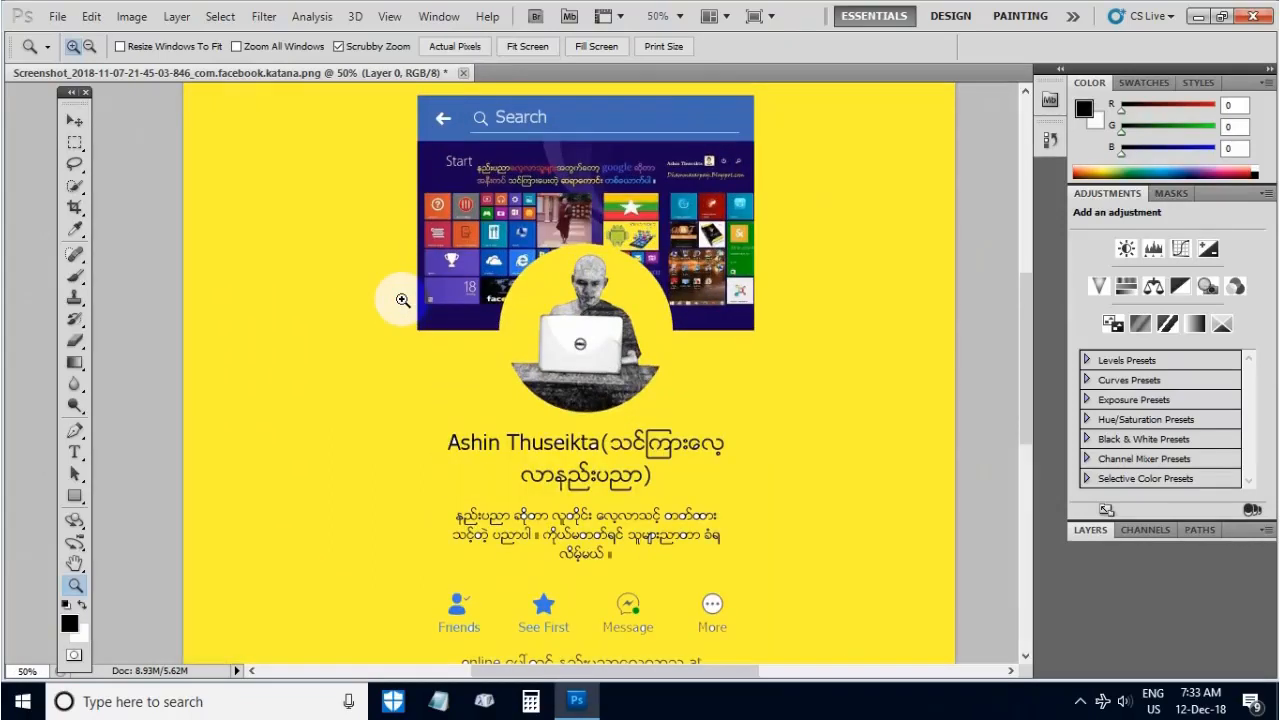
key("alt")
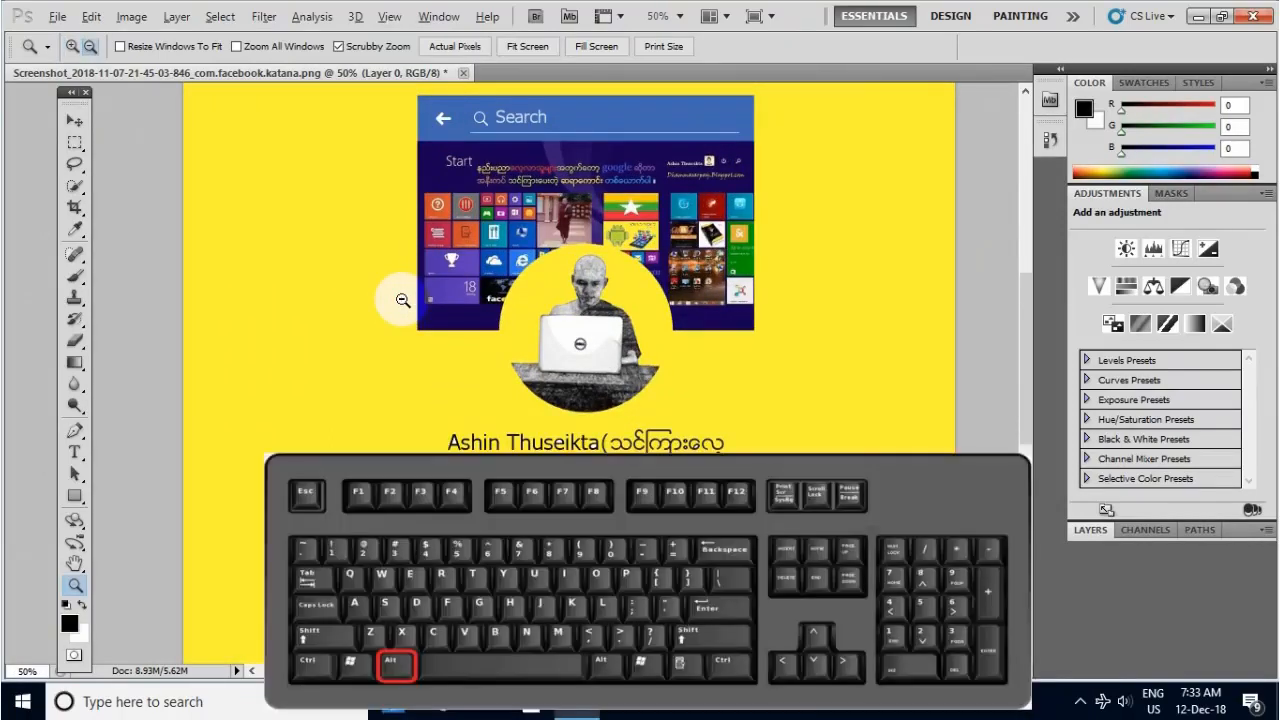
left_click(403, 300, "alt")
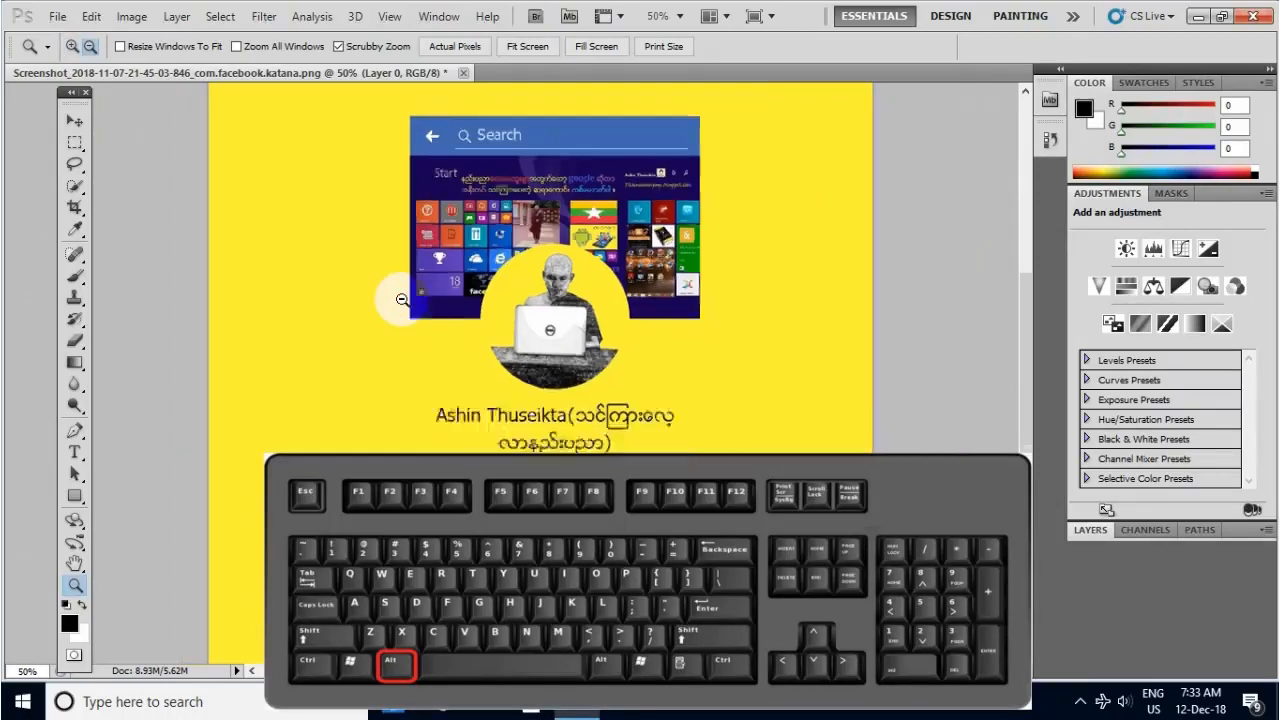
Add the horizontal text line "သင်ကြားလေ့လာနည်းပညာ" on the yellow area just above the tile picture, using the Myanmar keyboard layout.
left_click(403, 300, "alt")
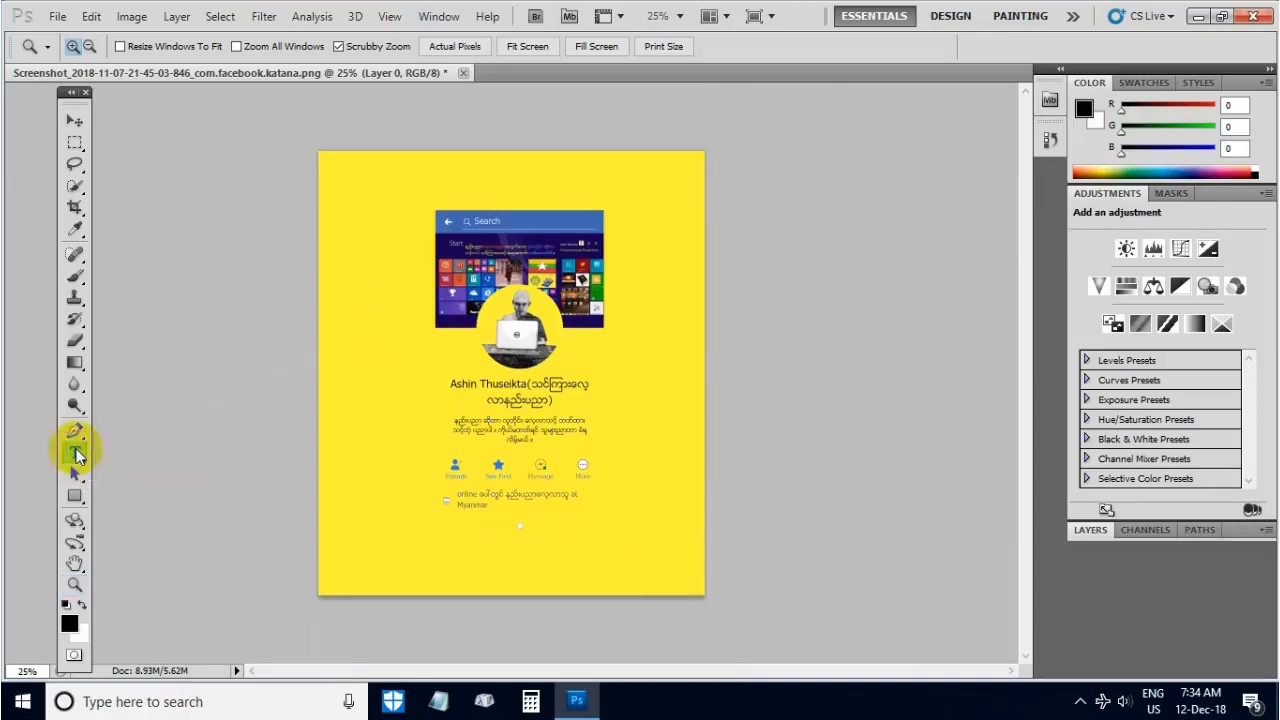
left_click(78, 455)
left_click(364, 200)
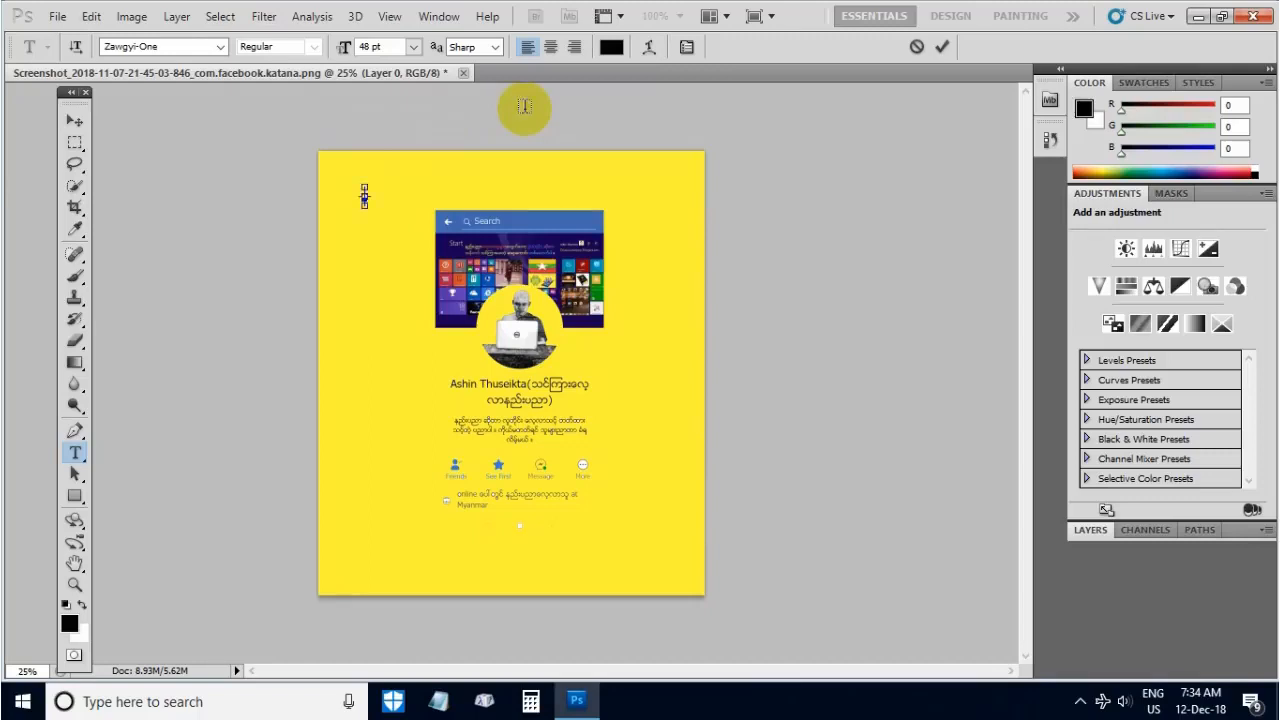
key("ctrl+shift")
type("သင်")
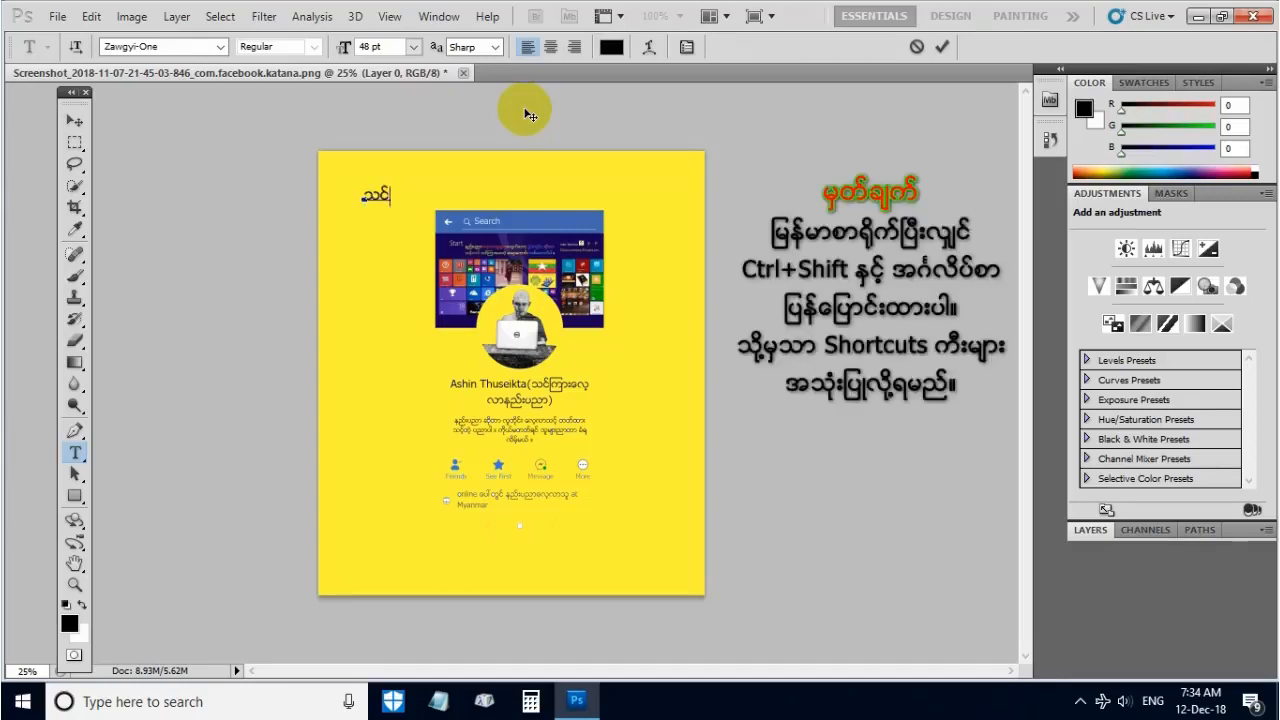
type("ကြားလေ့လာနည်း")
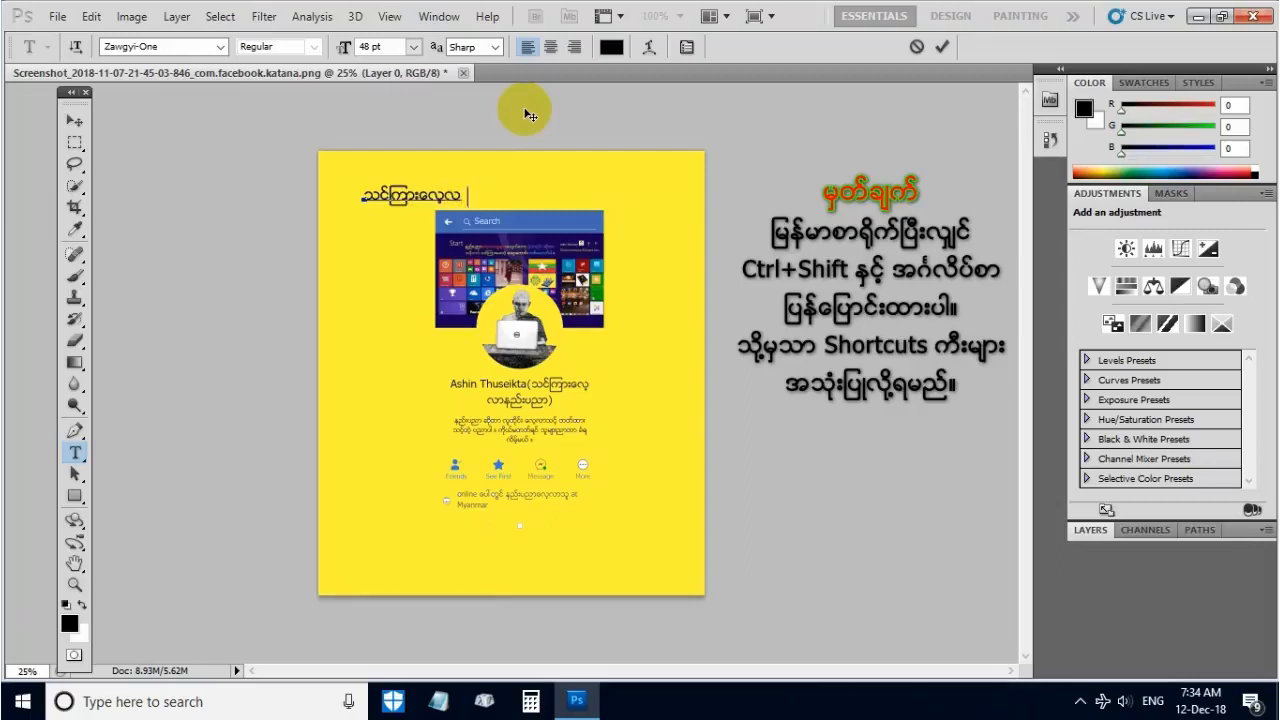
type("ပညာ")
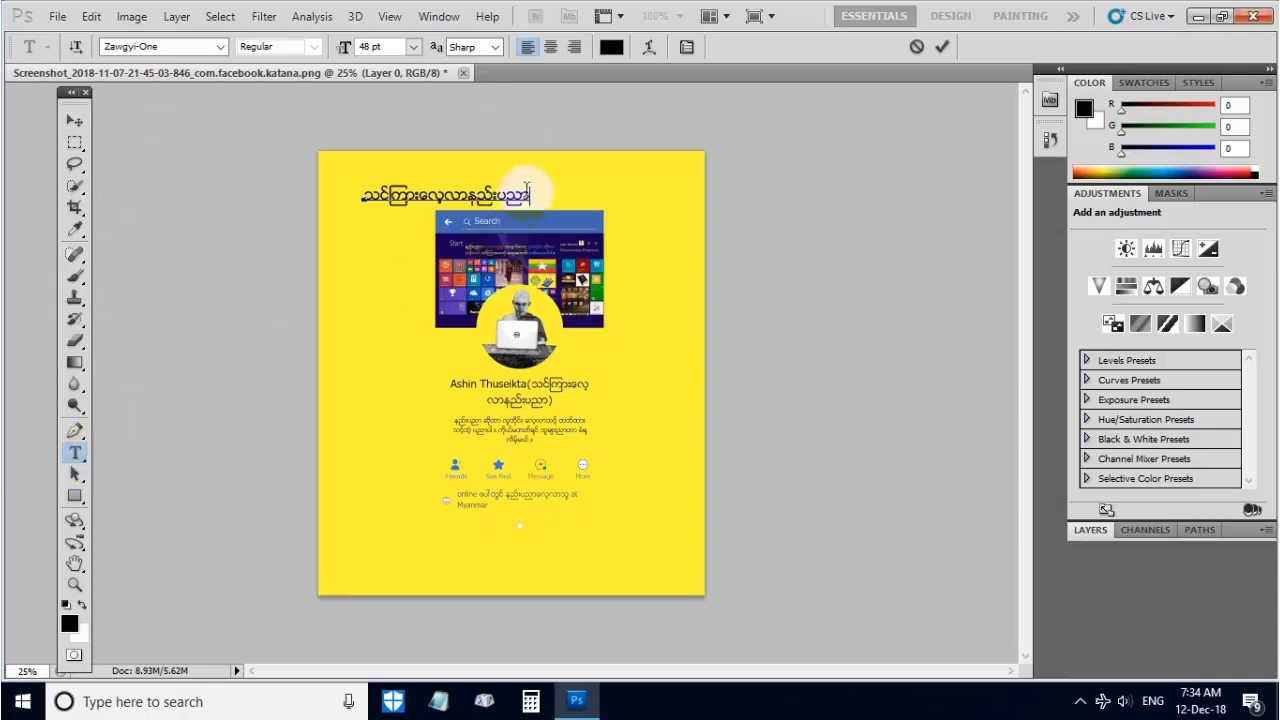
Try the whole new text line at font sizes of 60, 72 and 24 pt, and set it back to 48 pt.
left_click_drag(530, 198, 343, 190)
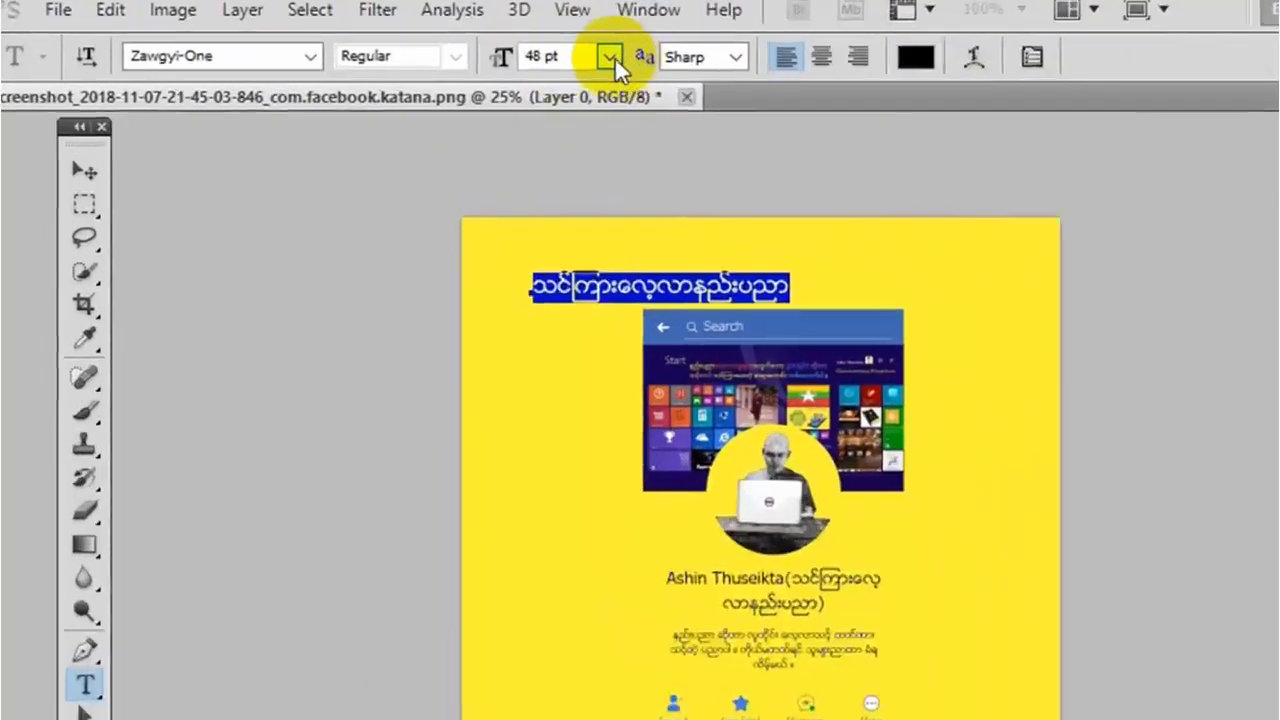
left_click(612, 57)
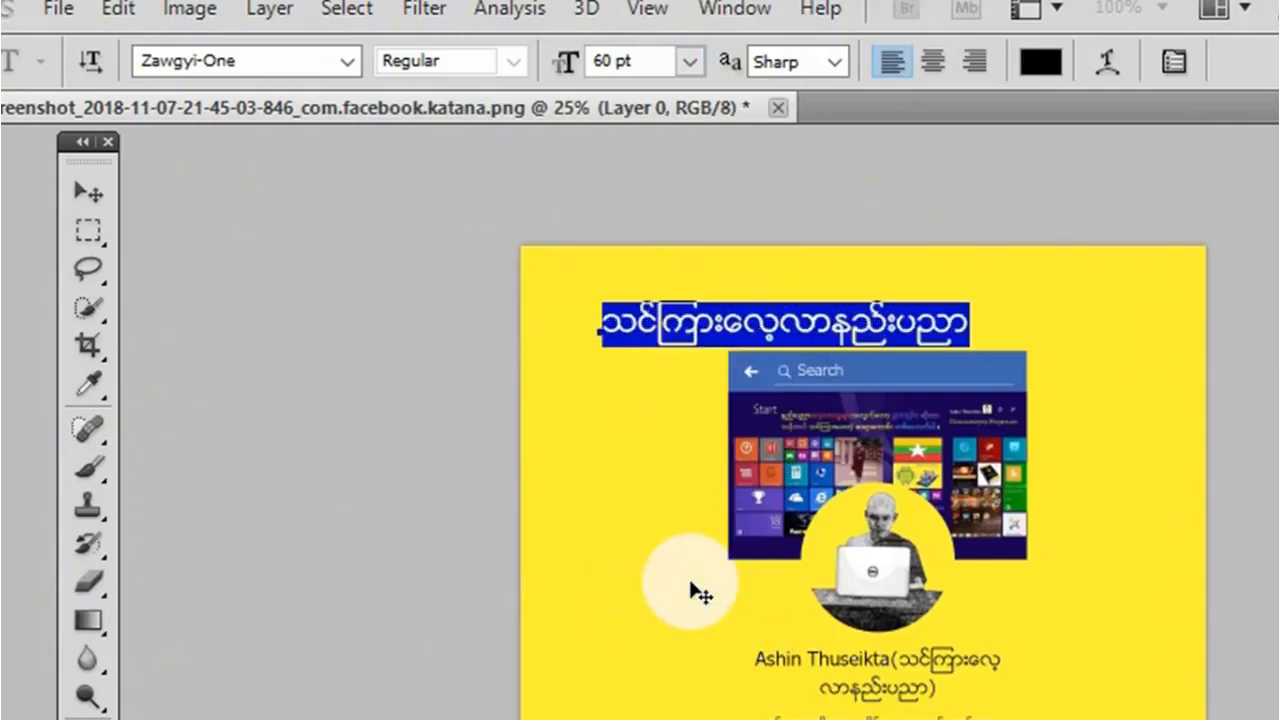
left_click(693, 63)
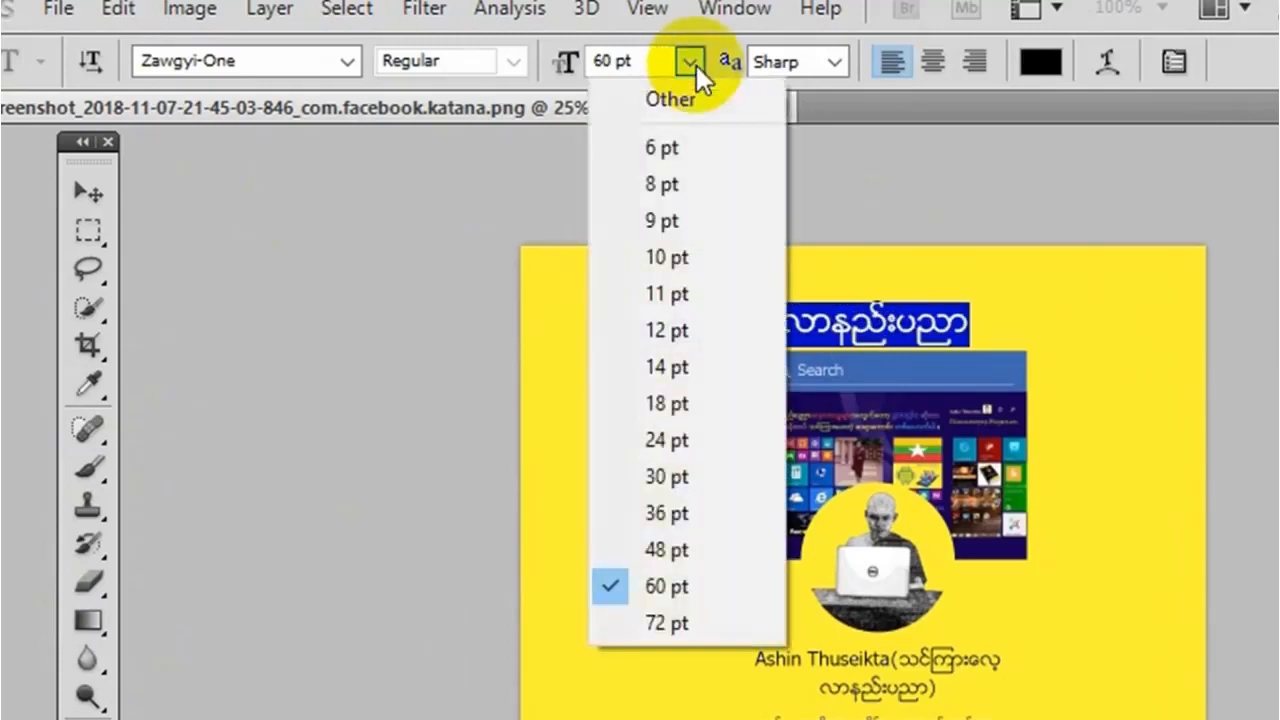
left_click(686, 620)
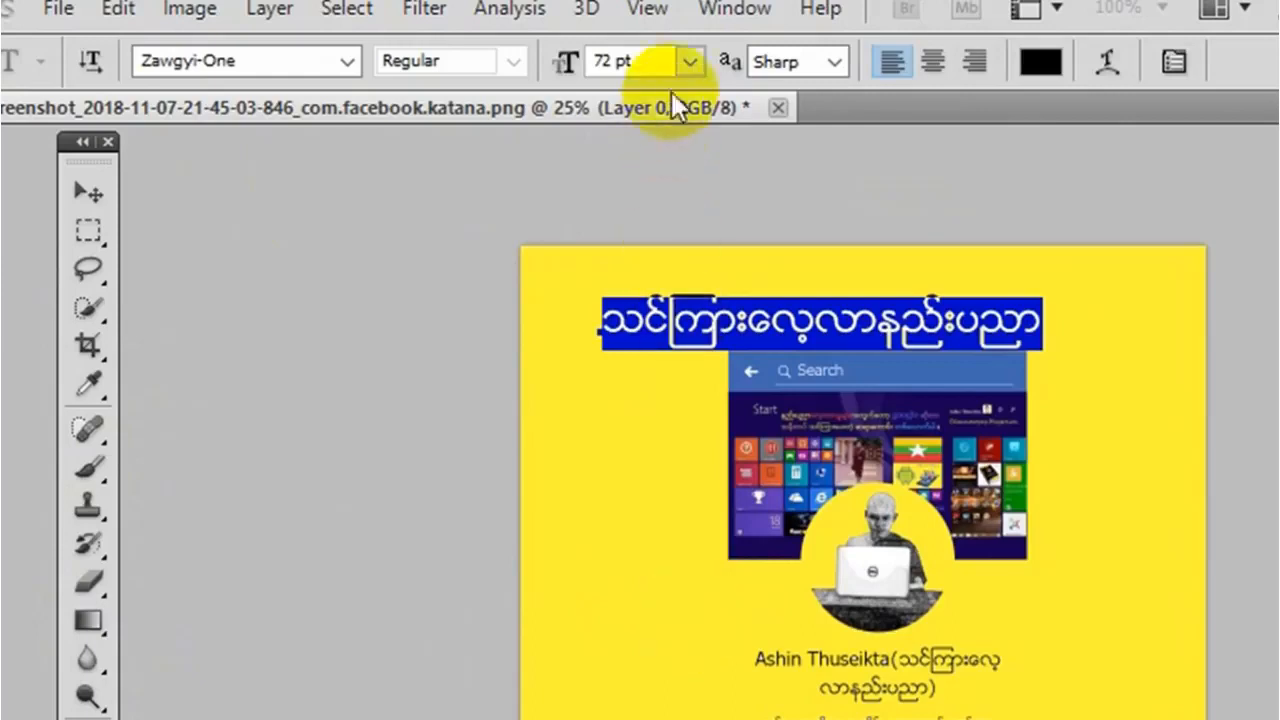
left_click(686, 62)
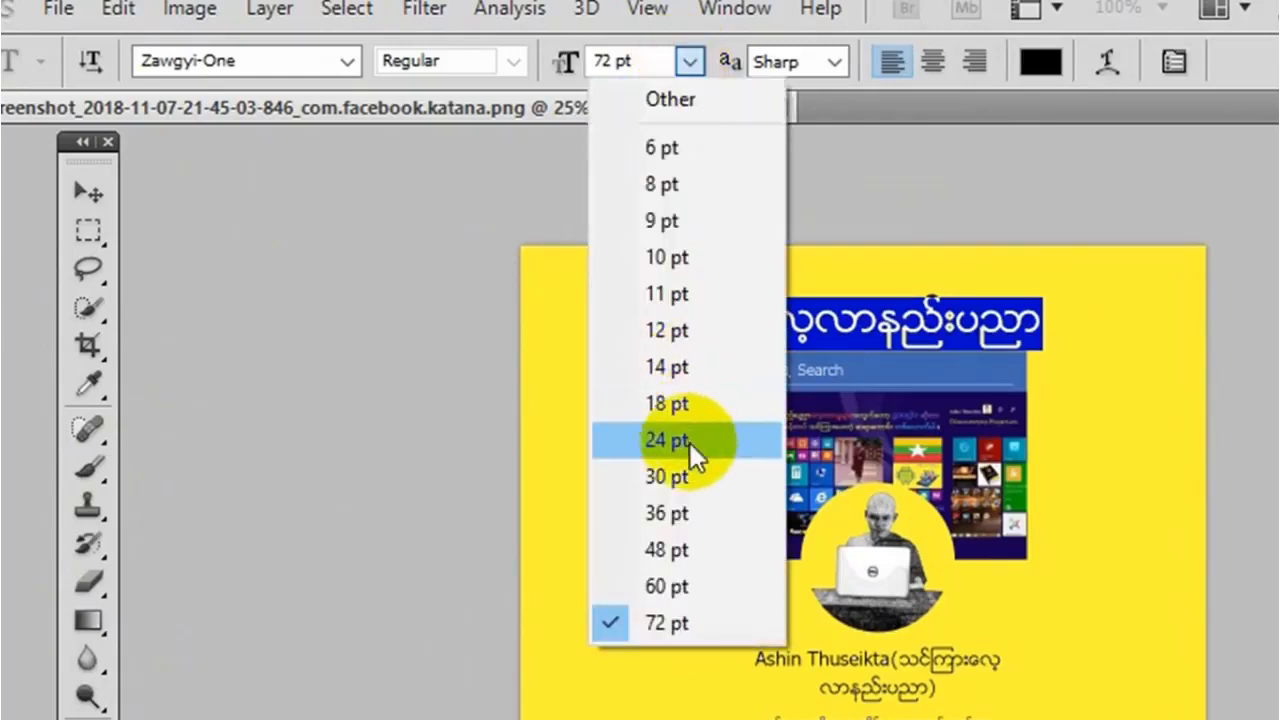
left_click(690, 446)
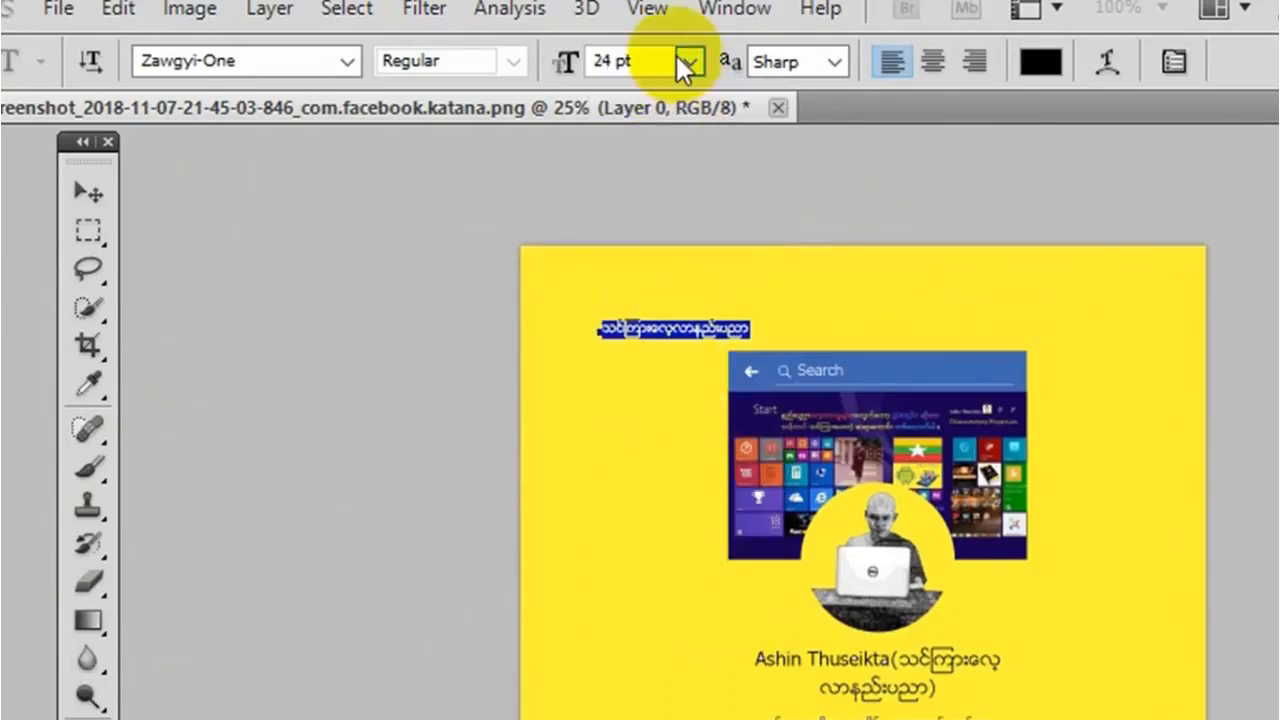
left_click(688, 62)
left_click(716, 549)
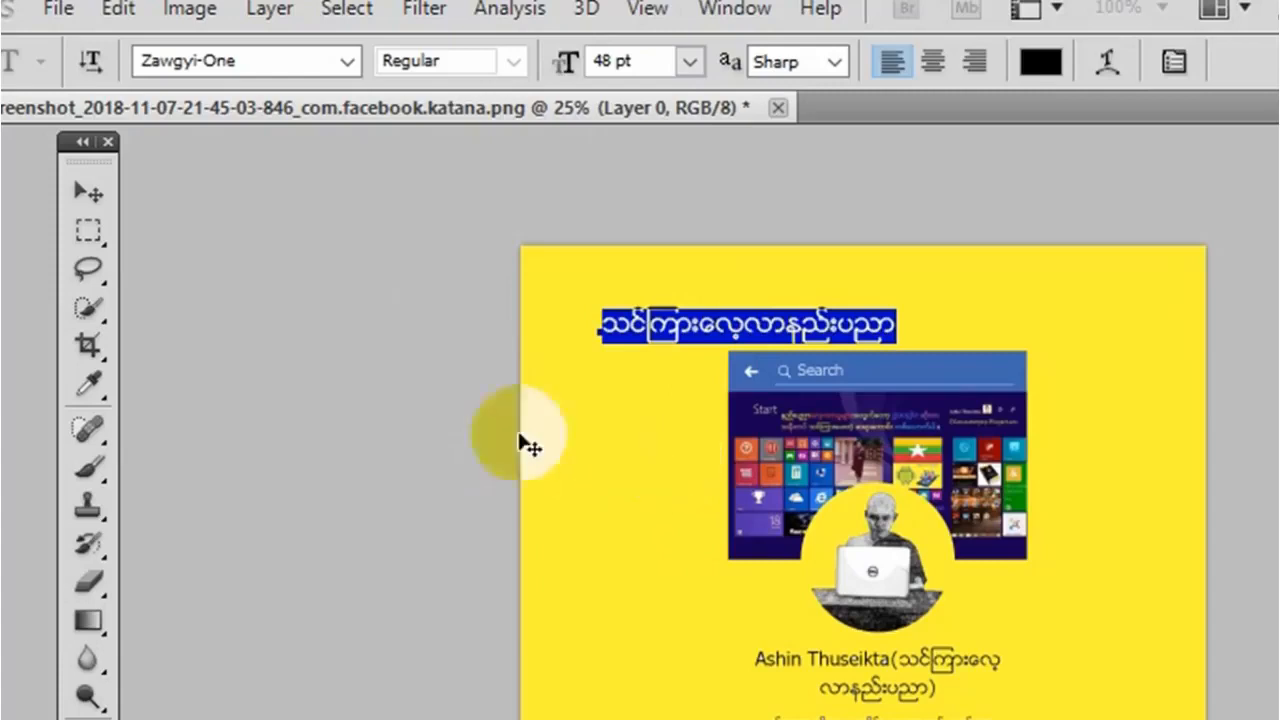
Move the text line with the Move Tool so it is centred above the tile picture, and minimise the program window.
left_click(93, 197)
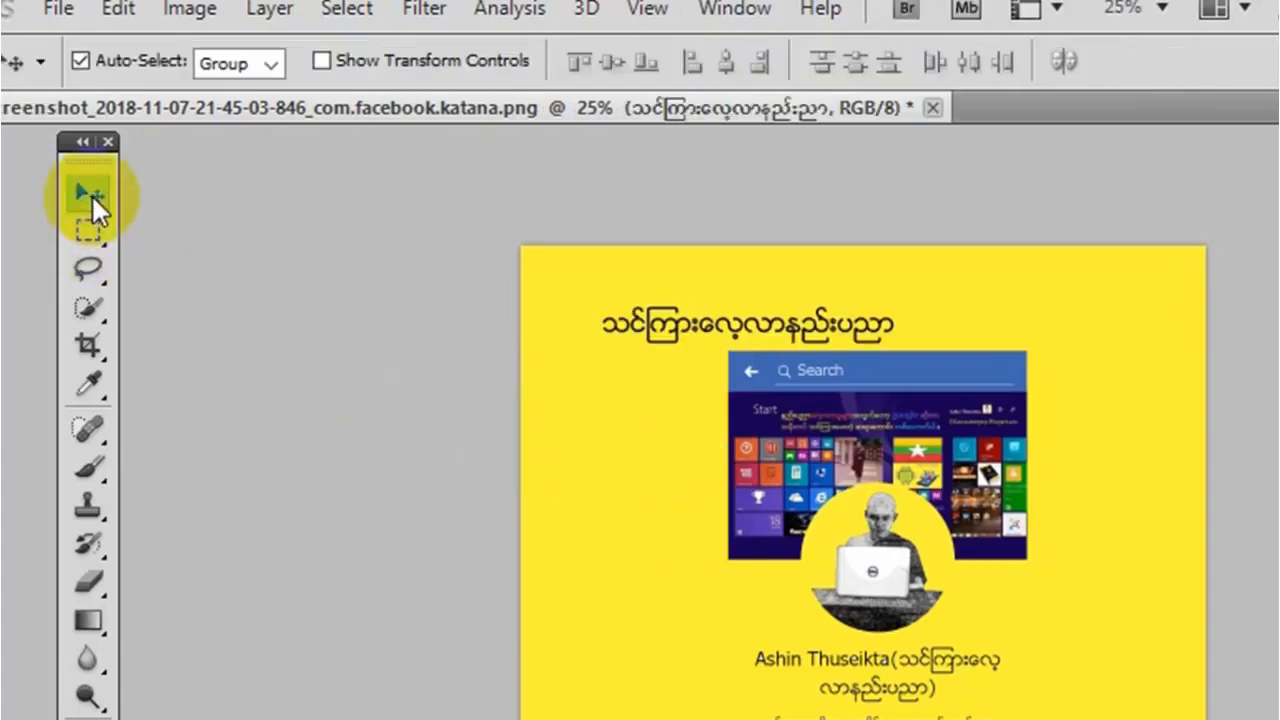
left_click_drag(677, 341, 820, 340)
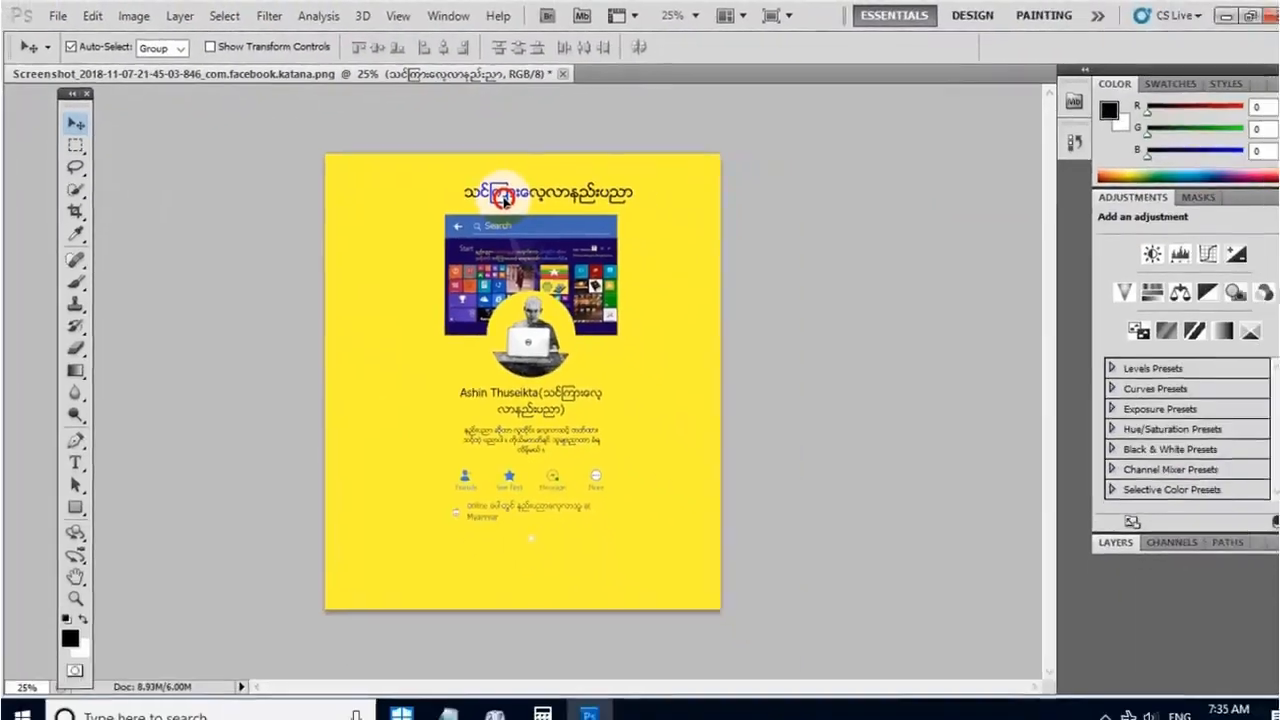
mouse_move(489, 196)
left_mouse_down()
mouse_move(466, 290)
mouse_move(405, 295)
mouse_move(459, 180)
mouse_move(478, 197)
left_mouse_up()
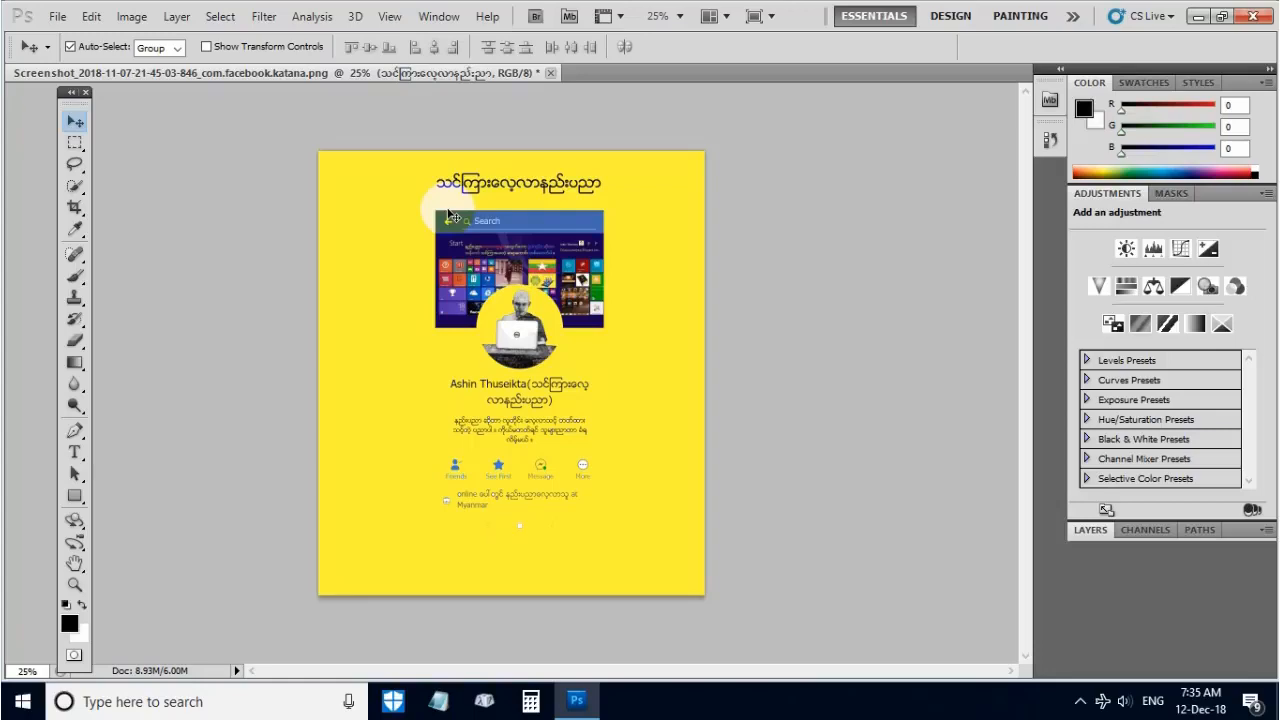
left_click(1196, 17)
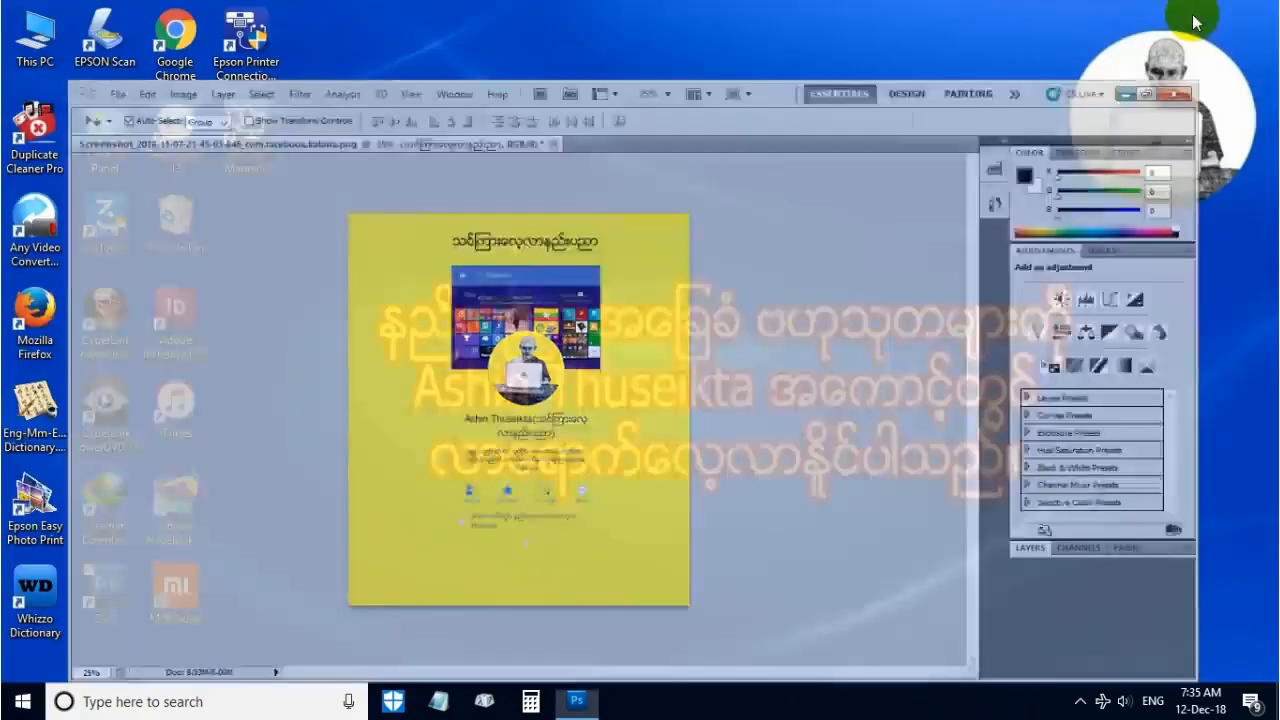